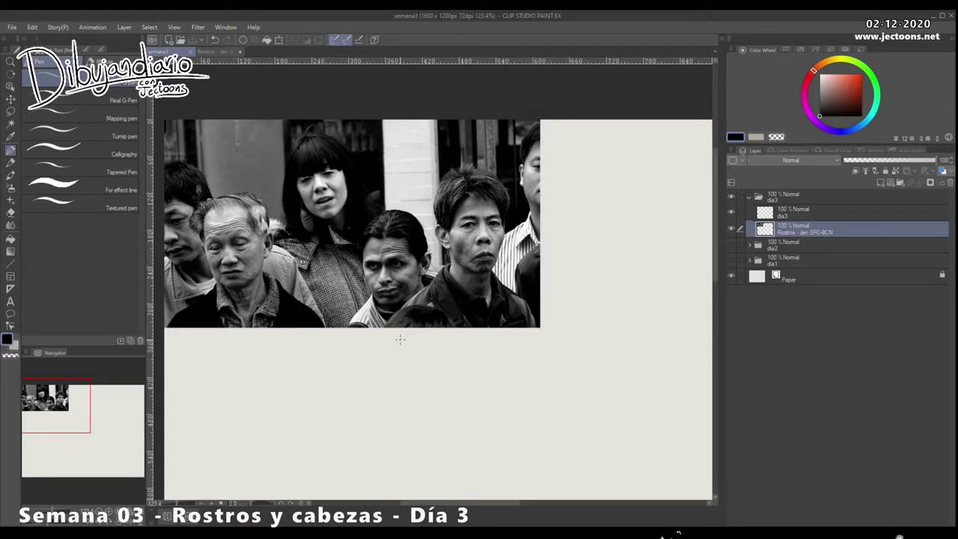
Sketch a round eye-socket guide on the blank canvas beside the spiky-haired man in the dark jacket
{"action": "left_click_drag", "start_coordinate": [446, 363], "coordinate": [410, 361]}
{"action": "scroll", "coordinate": [462, 367], "scroll_direction": "right", "scroll_amount": 1}
{"action": "left_click_drag", "start_coordinate": [472, 361], "coordinate": [473, 363]}
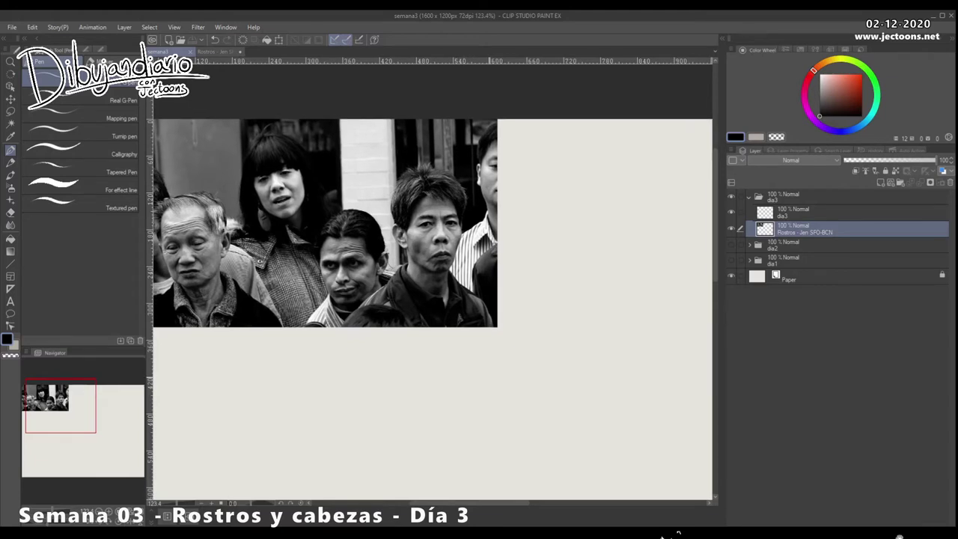
{"action": "scroll", "coordinate": [400, 369], "scroll_direction": "right", "scroll_amount": 10}
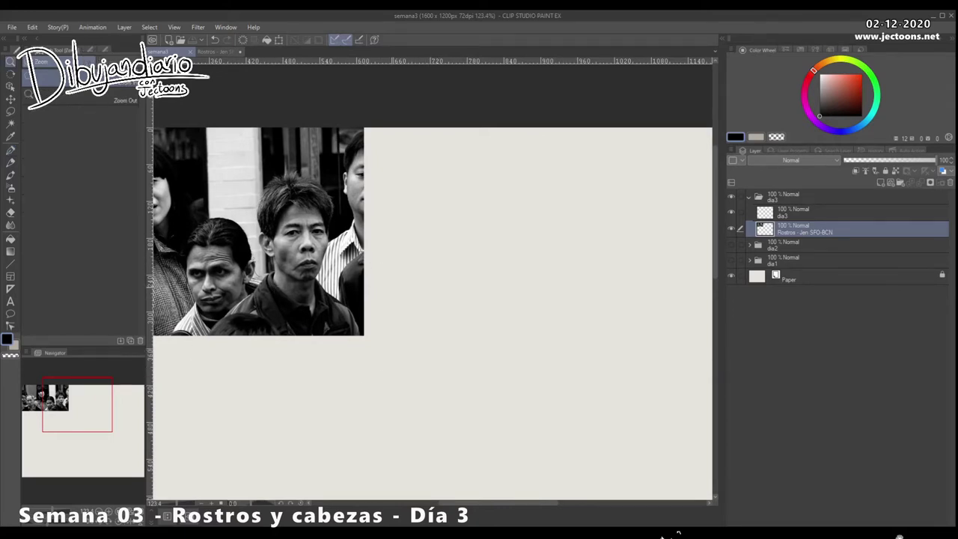
{"action": "scroll", "coordinate": [417, 280], "scroll_direction": "up", "scroll_amount": 3}
{"action": "scroll", "coordinate": [346, 306], "scroll_direction": "up", "scroll_amount": 2}
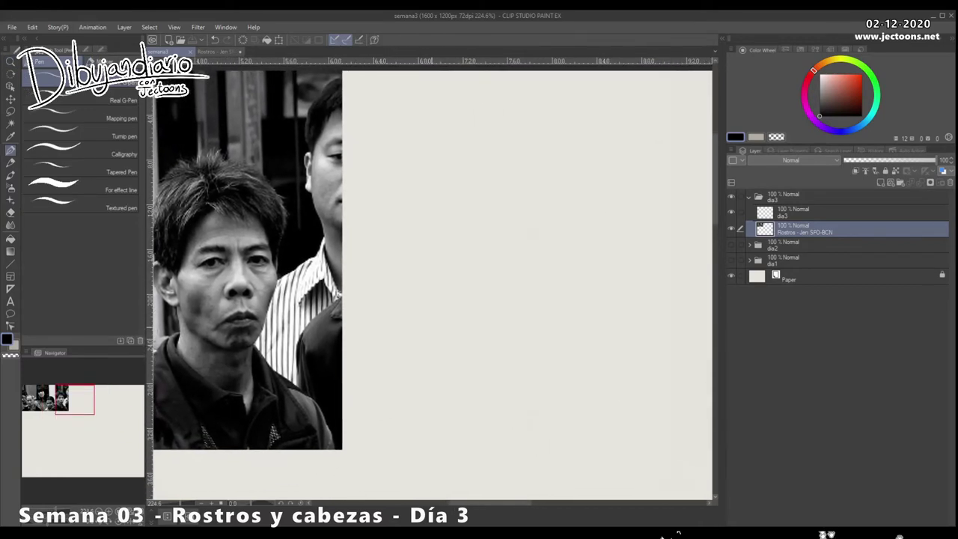
{"action": "scroll", "coordinate": [399, 261], "scroll_direction": "up", "scroll_amount": 1}
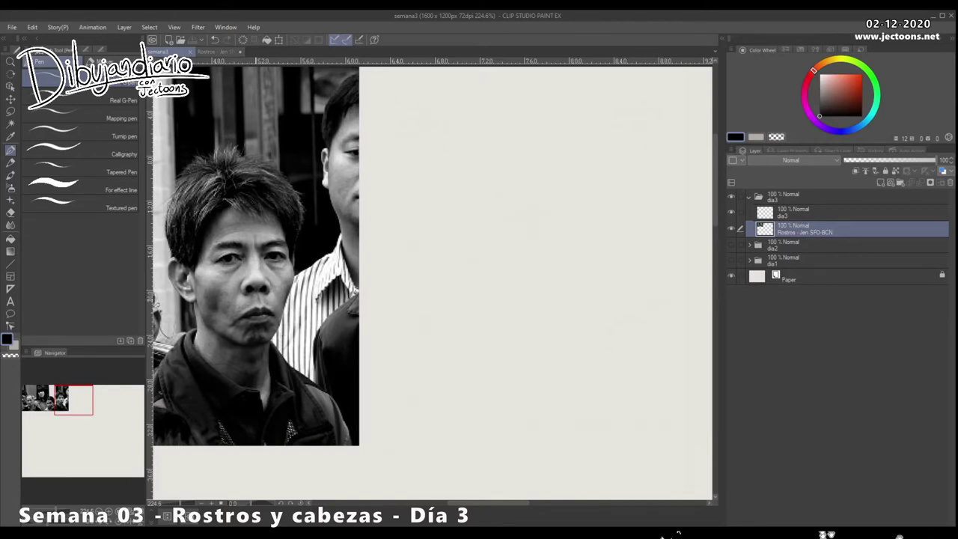
{"action": "left_click_drag", "start_coordinate": [459, 325], "coordinate": [478, 312]}
{"action": "left_click_drag", "start_coordinate": [466, 246], "coordinate": [451, 233]}
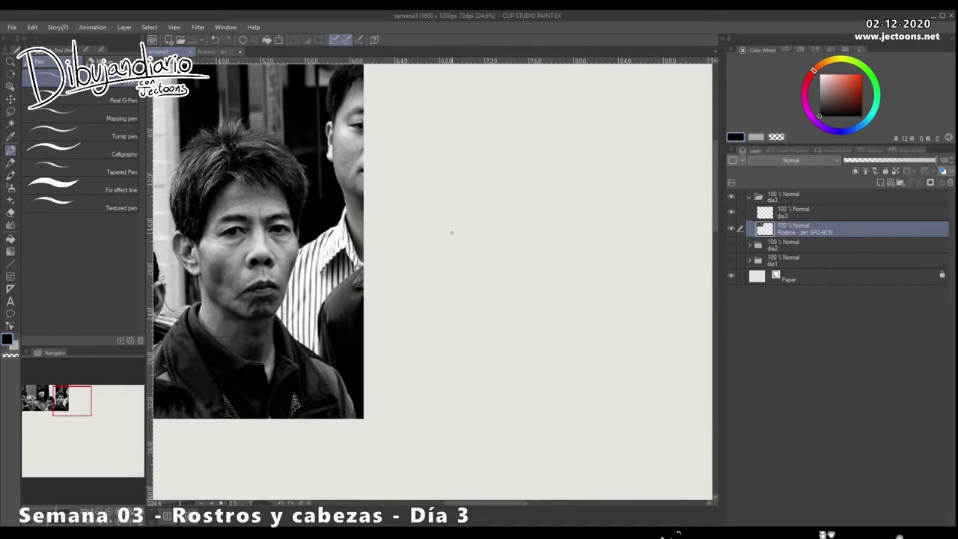
{"action": "mouse_move", "coordinate": [455, 167]}
{"action": "left_mouse_down"}
{"action": "mouse_move", "coordinate": [434, 206]}
{"action": "mouse_move", "coordinate": [458, 224]}
{"action": "mouse_move", "coordinate": [486, 199]}
{"action": "mouse_move", "coordinate": [449, 227]}
{"action": "left_mouse_up"}
{"action": "left_click_drag", "start_coordinate": [446, 172], "coordinate": [431, 208]}
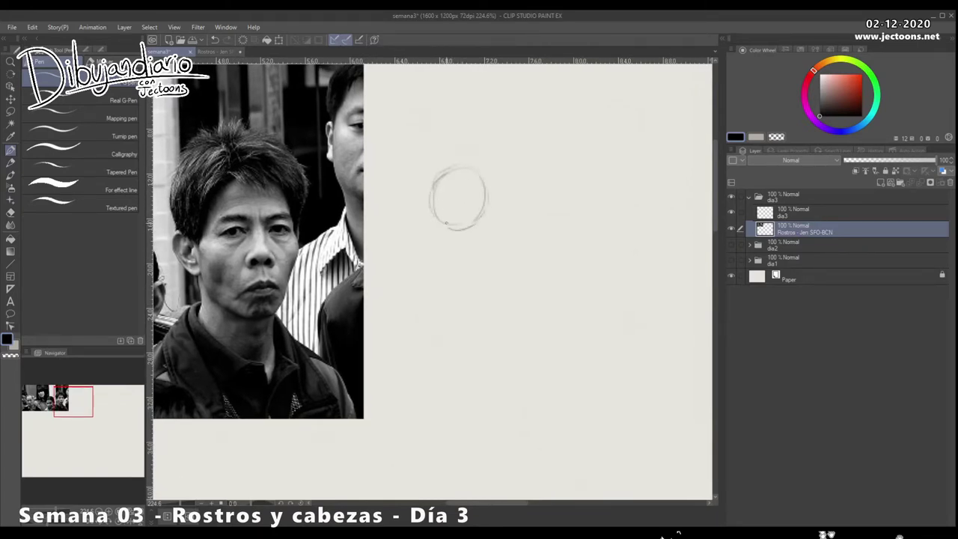
Sketch a second socket circle of similar size beside the first and widen the first circle's outer edge
{"action": "mouse_move", "coordinate": [516, 188]}
{"action": "left_mouse_down"}
{"action": "mouse_move", "coordinate": [521, 224]}
{"action": "mouse_move", "coordinate": [536, 164]}
{"action": "mouse_move", "coordinate": [517, 175]}
{"action": "mouse_move", "coordinate": [543, 166]}
{"action": "mouse_move", "coordinate": [574, 211]}
{"action": "left_mouse_up"}
{"action": "left_click_drag", "start_coordinate": [515, 217], "coordinate": [551, 219]}
{"action": "mouse_move", "coordinate": [562, 173]}
{"action": "left_mouse_down"}
{"action": "mouse_move", "coordinate": [540, 217]}
{"action": "mouse_move", "coordinate": [569, 193]}
{"action": "mouse_move", "coordinate": [564, 211]}
{"action": "mouse_move", "coordinate": [577, 183]}
{"action": "mouse_move", "coordinate": [571, 217]}
{"action": "left_mouse_up"}
{"action": "key", "text": "e"}
{"action": "key", "text": "p"}
{"action": "mouse_move", "coordinate": [461, 167]}
{"action": "left_mouse_down"}
{"action": "mouse_move", "coordinate": [429, 181]}
{"action": "mouse_move", "coordinate": [429, 217]}
{"action": "mouse_move", "coordinate": [454, 224]}
{"action": "left_mouse_up"}
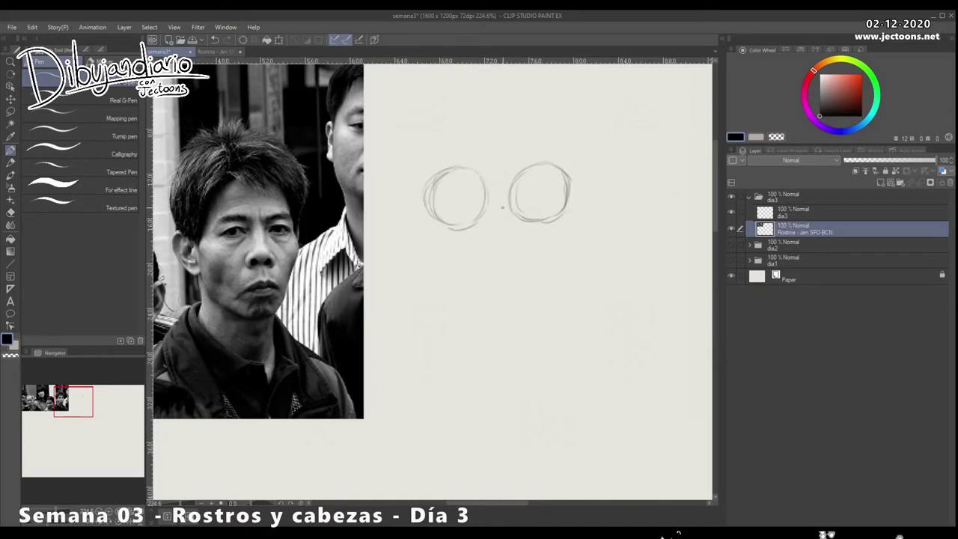
Draw a hatched eyebrow along the top of the left circle and an almond-shaped eye with a dark iris inside it
{"action": "mouse_move", "coordinate": [481, 171]}
{"action": "left_mouse_down"}
{"action": "mouse_move", "coordinate": [448, 166]}
{"action": "mouse_move", "coordinate": [428, 188]}
{"action": "mouse_move", "coordinate": [473, 176]}
{"action": "mouse_move", "coordinate": [440, 173]}
{"action": "mouse_move", "coordinate": [434, 177]}
{"action": "mouse_move", "coordinate": [450, 170]}
{"action": "left_mouse_up"}
{"action": "scroll", "coordinate": [433, 281], "scroll_direction": "down", "scroll_amount": 1}
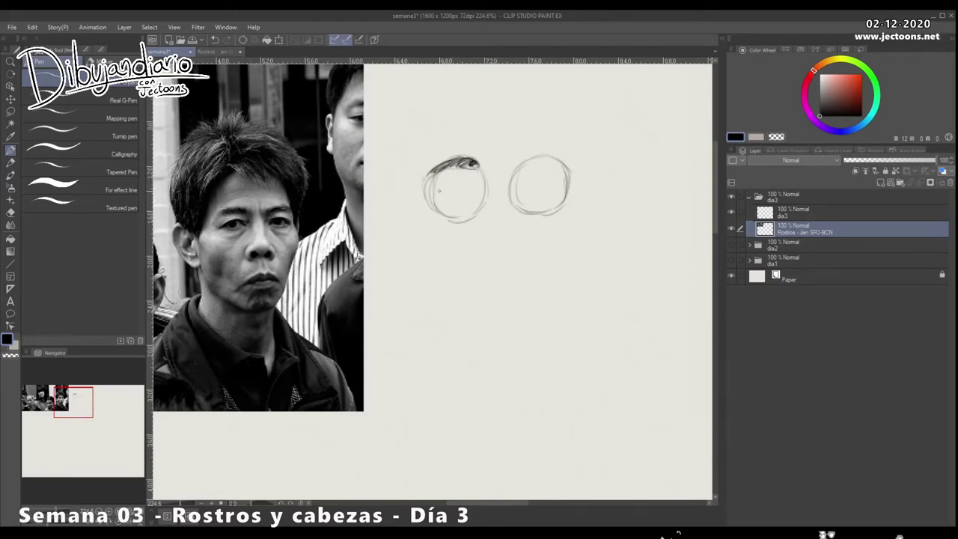
{"action": "mouse_move", "coordinate": [440, 189]}
{"action": "left_mouse_down"}
{"action": "mouse_move", "coordinate": [473, 182]}
{"action": "mouse_move", "coordinate": [480, 189]}
{"action": "mouse_move", "coordinate": [437, 191]}
{"action": "mouse_move", "coordinate": [476, 202]}
{"action": "mouse_move", "coordinate": [485, 191]}
{"action": "mouse_move", "coordinate": [455, 182]}
{"action": "mouse_move", "coordinate": [425, 196]}
{"action": "mouse_move", "coordinate": [453, 204]}
{"action": "mouse_move", "coordinate": [482, 189]}
{"action": "left_mouse_up"}
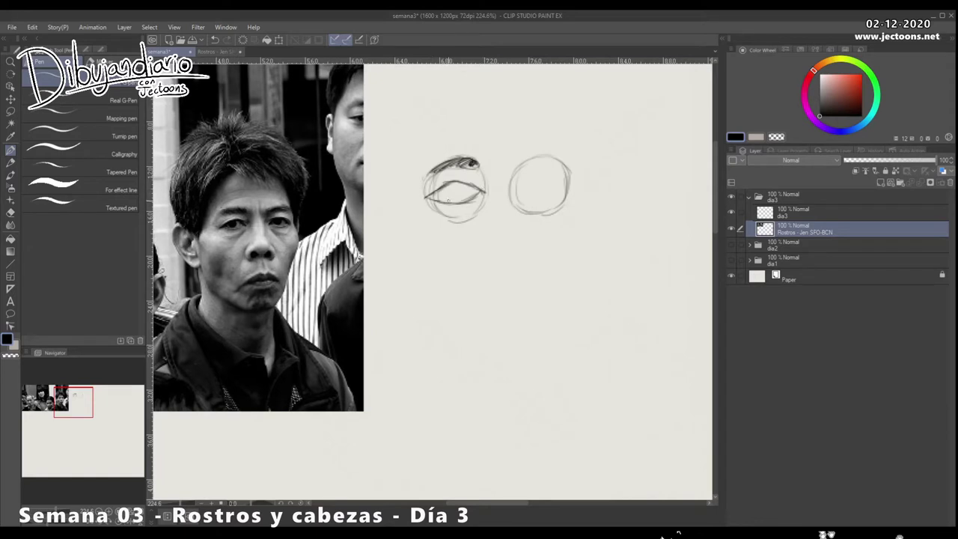
{"action": "left_click_drag", "start_coordinate": [458, 183], "coordinate": [456, 199]}
{"action": "left_click_drag", "start_coordinate": [458, 187], "coordinate": [453, 195]}
{"action": "mouse_move", "coordinate": [452, 184]}
{"action": "left_mouse_down"}
{"action": "mouse_move", "coordinate": [447, 196]}
{"action": "mouse_move", "coordinate": [425, 194]}
{"action": "mouse_move", "coordinate": [435, 182]}
{"action": "mouse_move", "coordinate": [445, 188]}
{"action": "mouse_move", "coordinate": [425, 201]}
{"action": "mouse_move", "coordinate": [479, 195]}
{"action": "mouse_move", "coordinate": [453, 178]}
{"action": "mouse_move", "coordinate": [427, 199]}
{"action": "mouse_move", "coordinate": [462, 184]}
{"action": "mouse_move", "coordinate": [487, 196]}
{"action": "left_mouse_up"}
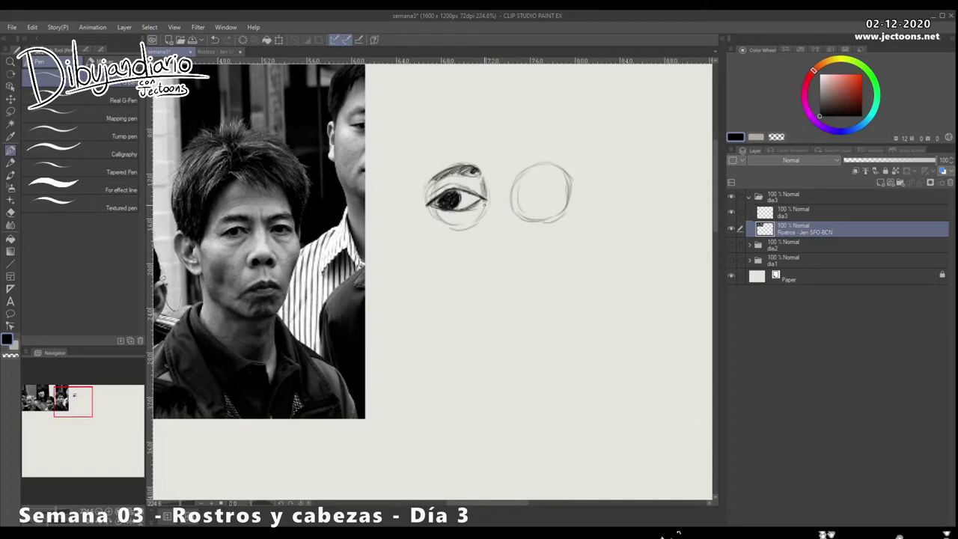
Add fold strokes under and beside the left eye, and erase its eyebrow along with the circle's upper edge
{"action": "left_click_drag", "start_coordinate": [483, 207], "coordinate": [462, 229]}
{"action": "left_click_drag", "start_coordinate": [439, 203], "coordinate": [429, 207]}
{"action": "mouse_move", "coordinate": [440, 205]}
{"action": "left_mouse_down"}
{"action": "mouse_move", "coordinate": [428, 208]}
{"action": "mouse_move", "coordinate": [425, 187]}
{"action": "left_mouse_up"}
{"action": "left_click_drag", "start_coordinate": [422, 195], "coordinate": [426, 186]}
{"action": "mouse_move", "coordinate": [449, 171]}
{"action": "left_mouse_down"}
{"action": "mouse_move", "coordinate": [487, 173]}
{"action": "mouse_move", "coordinate": [459, 166]}
{"action": "left_mouse_up"}
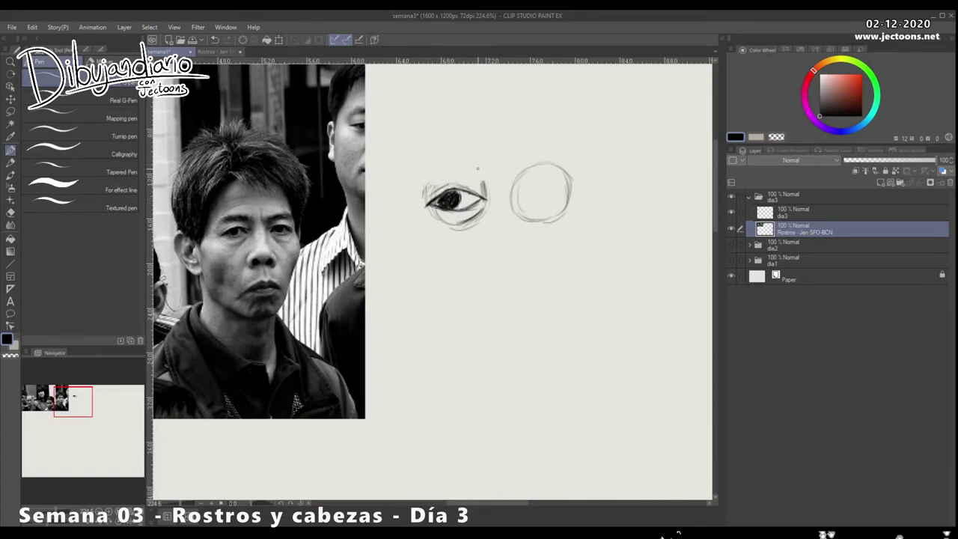
Try a nearly flat hatched eyebrow raised above the left eye, with an upward arrow beside it
{"action": "mouse_move", "coordinate": [468, 157]}
{"action": "left_mouse_down"}
{"action": "mouse_move", "coordinate": [439, 159]}
{"action": "mouse_move", "coordinate": [422, 175]}
{"action": "mouse_move", "coordinate": [481, 169]}
{"action": "left_mouse_up"}
{"action": "left_click_drag", "start_coordinate": [465, 158], "coordinate": [436, 162]}
{"action": "mouse_move", "coordinate": [401, 190]}
{"action": "left_mouse_down"}
{"action": "mouse_move", "coordinate": [408, 143]}
{"action": "mouse_move", "coordinate": [428, 161]}
{"action": "mouse_move", "coordinate": [480, 162]}
{"action": "left_mouse_up"}
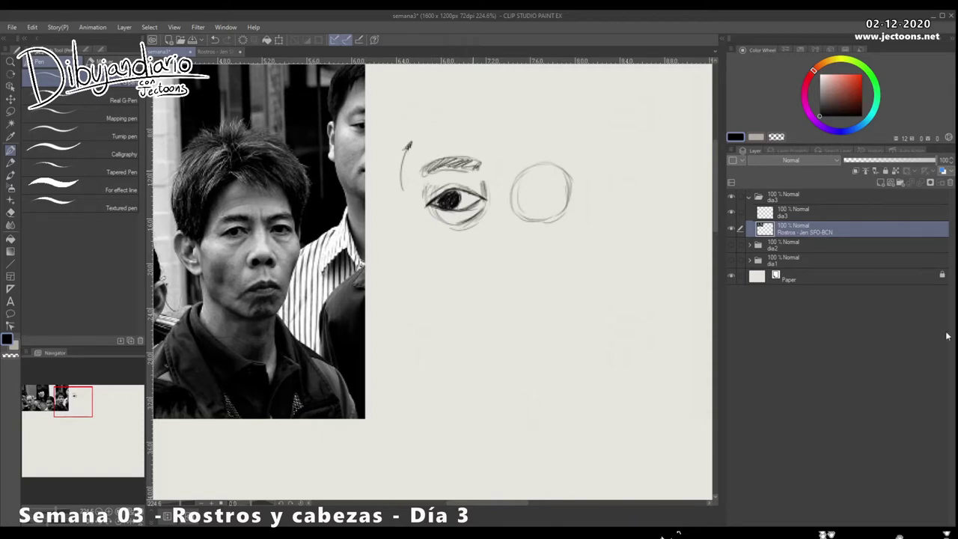
Undo the arrow and the flat trial eyebrow above the left eye
{"action": "key", "text": "ctrl+z"}
{"action": "key", "text": "ctrl+z"}
{"action": "key", "text": "ctrl+z"}
{"action": "key", "text": "ctrl+z"}
{"action": "key", "text": "ctrl+z"}
{"action": "key", "text": "ctrl+z"}
{"action": "key", "text": "ctrl+z"}
{"action": "key", "text": "ctrl+z"}
{"action": "key", "text": "ctrl+z"}
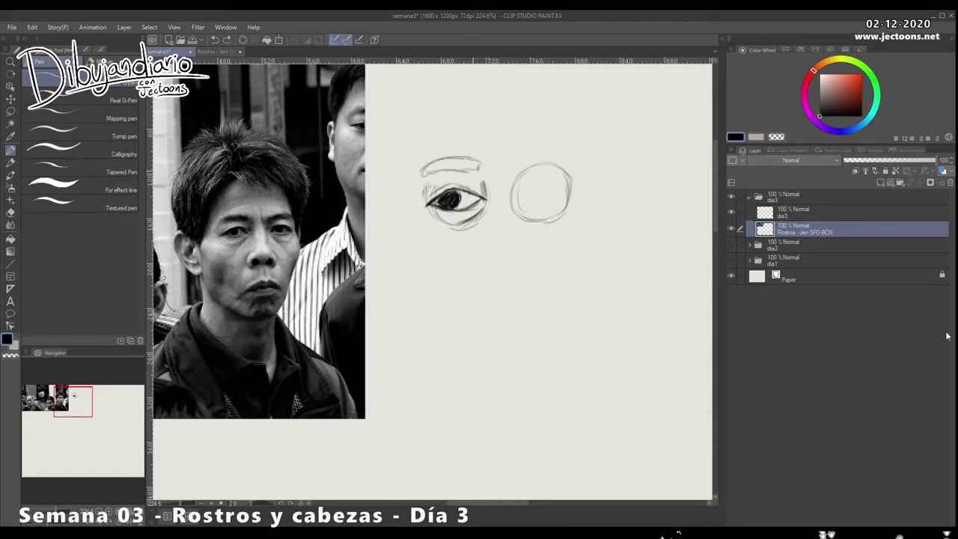
{"action": "key", "text": "ctrl+z"}
{"action": "key", "text": "ctrl+z"}
{"action": "key", "text": "ctrl+z"}
{"action": "key", "text": "ctrl+z"}
{"action": "key", "text": "ctrl+z"}
{"action": "key", "text": "ctrl+z"}
{"action": "key", "text": "ctrl+z"}
{"action": "key", "text": "ctrl+z"}
{"action": "key", "text": "ctrl+z"}
{"action": "key", "text": "ctrl+z"}
{"action": "key", "text": "ctrl+z"}
Draw a higher arched eyebrow above the left eye and fill it with dense hatching
{"action": "mouse_move", "coordinate": [477, 161]}
{"action": "left_mouse_down"}
{"action": "mouse_move", "coordinate": [465, 152]}
{"action": "mouse_move", "coordinate": [427, 166]}
{"action": "left_mouse_up"}
{"action": "key", "text": "ctrl+y"}
{"action": "key", "text": "ctrl+y"}
{"action": "key", "text": "ctrl+y"}
{"action": "key", "text": "ctrl+y"}
{"action": "key", "text": "ctrl+y"}
{"action": "key", "text": "ctrl+y"}
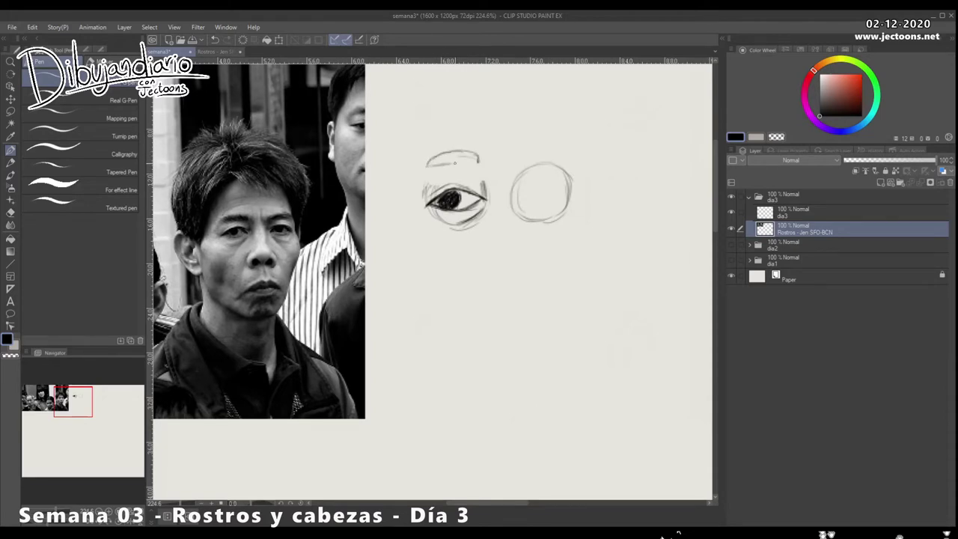
{"action": "key", "text": "ctrl+y"}
{"action": "key", "text": "ctrl+y"}
{"action": "key", "text": "ctrl+y"}
{"action": "key", "text": "ctrl+y"}
{"action": "key", "text": "ctrl+y"}
{"action": "key", "text": "ctrl+y"}
{"action": "key", "text": "ctrl+y"}
{"action": "key", "text": "ctrl+y"}
{"action": "key", "text": "ctrl+y"}
{"action": "key", "text": "ctrl+y"}
{"action": "key", "text": "ctrl+y"}
{"action": "key", "text": "ctrl+y"}
{"action": "key", "text": "ctrl+y"}
{"action": "key", "text": "ctrl+y"}
{"action": "key", "text": "ctrl+y"}
{"action": "key", "text": "ctrl+y"}
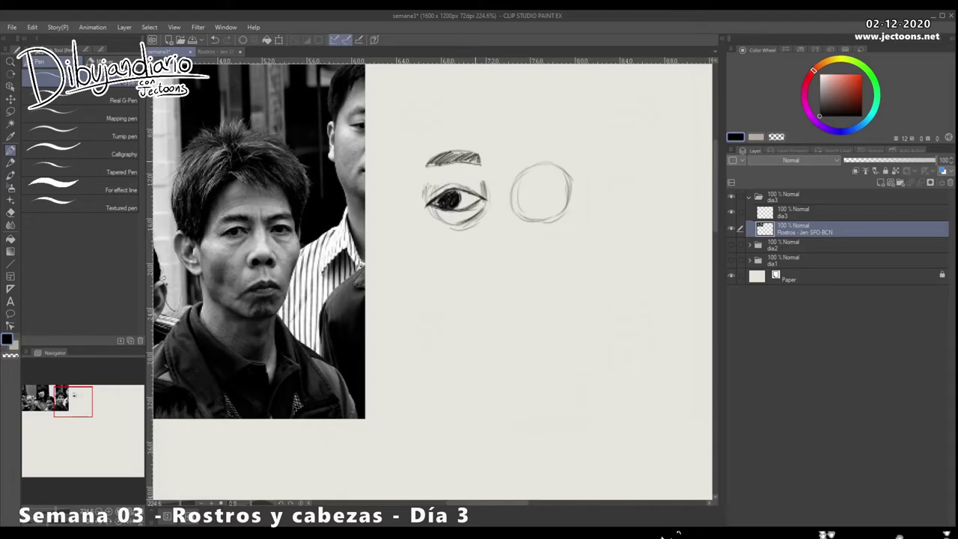
{"action": "key", "text": "ctrl+y"}
{"action": "key", "text": "ctrl+y"}
{"action": "key", "text": "ctrl+y"}
{"action": "key", "text": "ctrl+y"}
{"action": "key", "text": "ctrl+y"}
{"action": "key", "text": "ctrl+y"}
Outline the socket sides between the eyebrow and the left eye, and reinforce the fold beneath the eye
{"action": "left_click_drag", "start_coordinate": [436, 166], "coordinate": [425, 196]}
{"action": "left_click_drag", "start_coordinate": [434, 165], "coordinate": [424, 195]}
{"action": "mouse_move", "coordinate": [479, 163]}
{"action": "left_mouse_down"}
{"action": "mouse_move", "coordinate": [484, 185]}
{"action": "mouse_move", "coordinate": [463, 175]}
{"action": "left_mouse_up"}
{"action": "left_click_drag", "start_coordinate": [438, 165], "coordinate": [428, 179]}
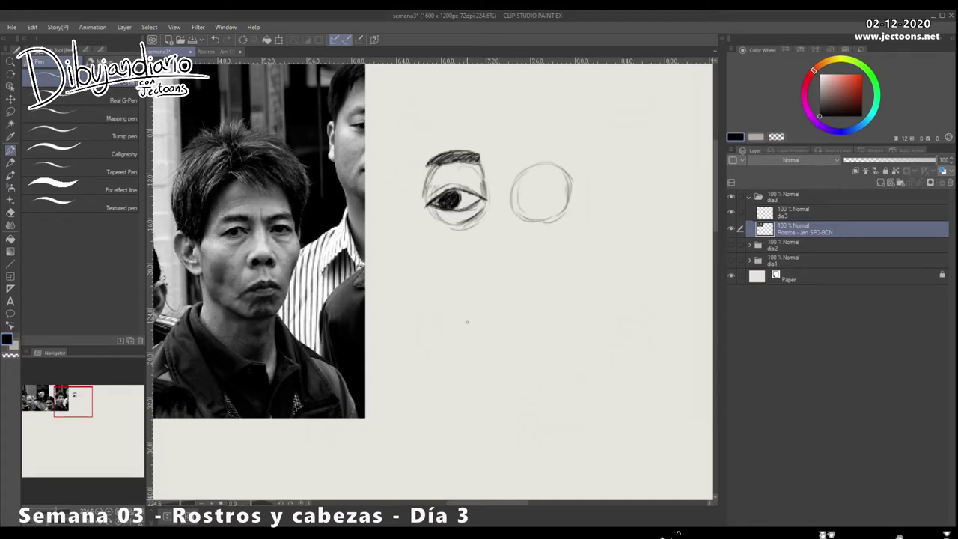
{"action": "left_click_drag", "start_coordinate": [449, 221], "coordinate": [476, 211]}
{"action": "left_click_drag", "start_coordinate": [473, 215], "coordinate": [481, 208]}
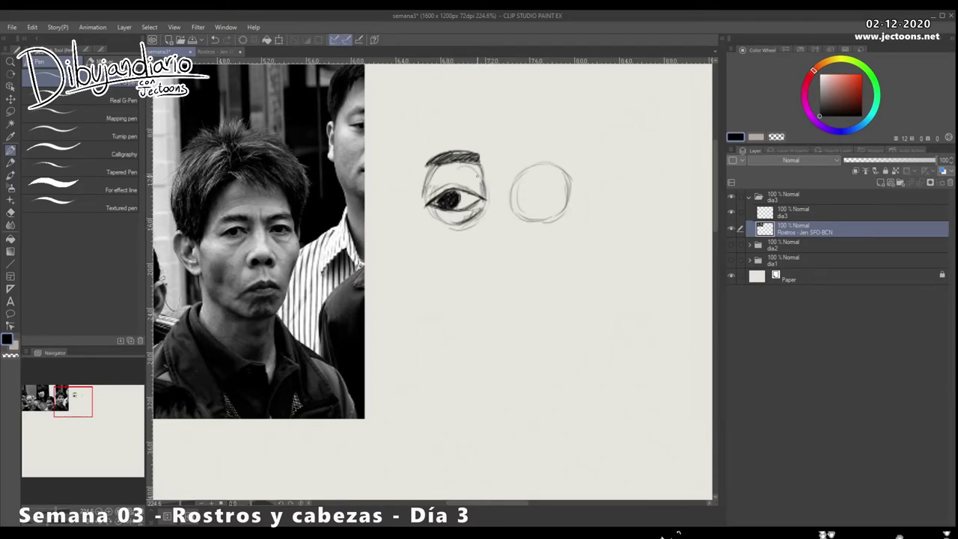
Replace the left eye's eyebrow with a thick hatched one set lower, close to the upper lid
{"action": "mouse_move", "coordinate": [431, 157]}
{"action": "left_mouse_down"}
{"action": "mouse_move", "coordinate": [490, 157]}
{"action": "mouse_move", "coordinate": [424, 168]}
{"action": "mouse_move", "coordinate": [402, 185]}
{"action": "mouse_move", "coordinate": [481, 176]}
{"action": "left_mouse_up"}
{"action": "mouse_move", "coordinate": [455, 168]}
{"action": "left_mouse_down"}
{"action": "mouse_move", "coordinate": [427, 178]}
{"action": "mouse_move", "coordinate": [463, 166]}
{"action": "left_mouse_up"}
{"action": "mouse_move", "coordinate": [426, 185]}
{"action": "left_mouse_down"}
{"action": "mouse_move", "coordinate": [458, 167]}
{"action": "mouse_move", "coordinate": [482, 173]}
{"action": "mouse_move", "coordinate": [478, 160]}
{"action": "mouse_move", "coordinate": [451, 158]}
{"action": "mouse_move", "coordinate": [423, 177]}
{"action": "mouse_move", "coordinate": [429, 167]}
{"action": "mouse_move", "coordinate": [424, 177]}
{"action": "mouse_move", "coordinate": [477, 160]}
{"action": "left_mouse_up"}
{"action": "mouse_move", "coordinate": [435, 165]}
{"action": "left_mouse_down"}
{"action": "mouse_move", "coordinate": [463, 157]}
{"action": "mouse_move", "coordinate": [441, 159]}
{"action": "left_mouse_up"}
{"action": "left_click_drag", "start_coordinate": [429, 175], "coordinate": [468, 168]}
{"action": "left_click_drag", "start_coordinate": [456, 177], "coordinate": [481, 170]}
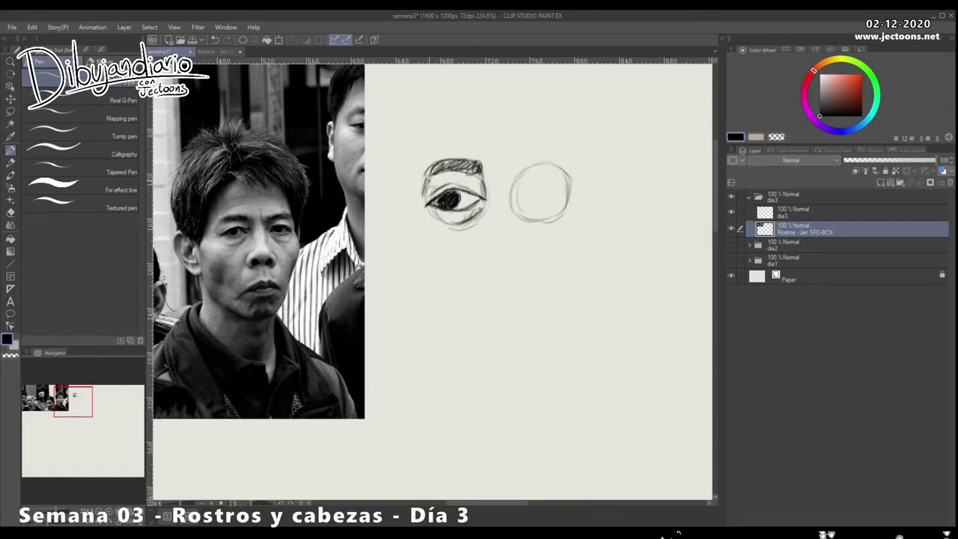
Draw a short frown crease between the brows and a hatched eyebrow along the top of the right circle
{"action": "mouse_move", "coordinate": [475, 165]}
{"action": "left_mouse_down"}
{"action": "mouse_move", "coordinate": [479, 176]}
{"action": "mouse_move", "coordinate": [462, 164]}
{"action": "mouse_move", "coordinate": [437, 168]}
{"action": "mouse_move", "coordinate": [482, 176]}
{"action": "mouse_move", "coordinate": [468, 159]}
{"action": "mouse_move", "coordinate": [490, 153]}
{"action": "left_mouse_up"}
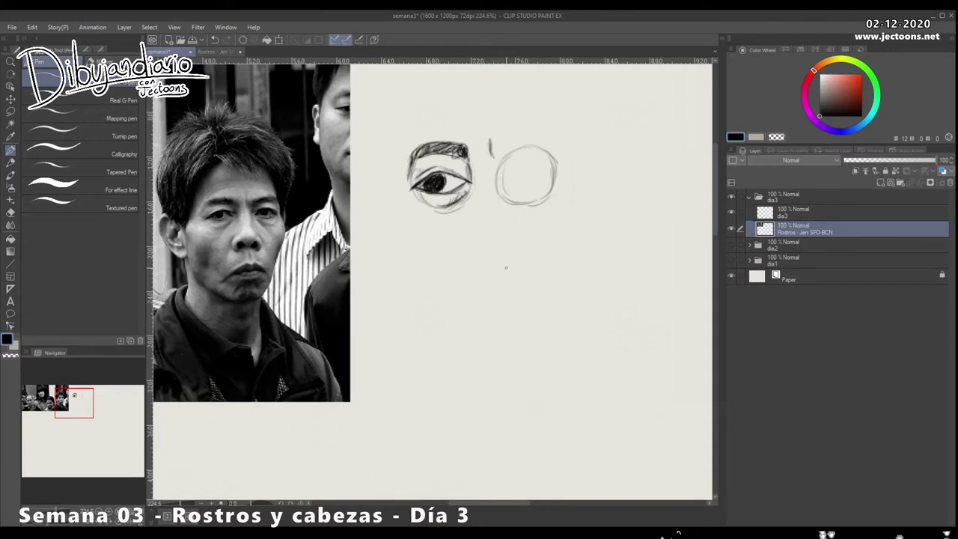
{"action": "mouse_move", "coordinate": [499, 149]}
{"action": "left_mouse_down"}
{"action": "mouse_move", "coordinate": [505, 158]}
{"action": "mouse_move", "coordinate": [500, 152]}
{"action": "mouse_move", "coordinate": [554, 148]}
{"action": "left_mouse_up"}
{"action": "mouse_move", "coordinate": [512, 142]}
{"action": "left_mouse_down"}
{"action": "mouse_move", "coordinate": [497, 155]}
{"action": "mouse_move", "coordinate": [556, 145]}
{"action": "mouse_move", "coordinate": [500, 156]}
{"action": "mouse_move", "coordinate": [518, 142]}
{"action": "mouse_move", "coordinate": [554, 145]}
{"action": "mouse_move", "coordinate": [524, 141]}
{"action": "left_mouse_up"}
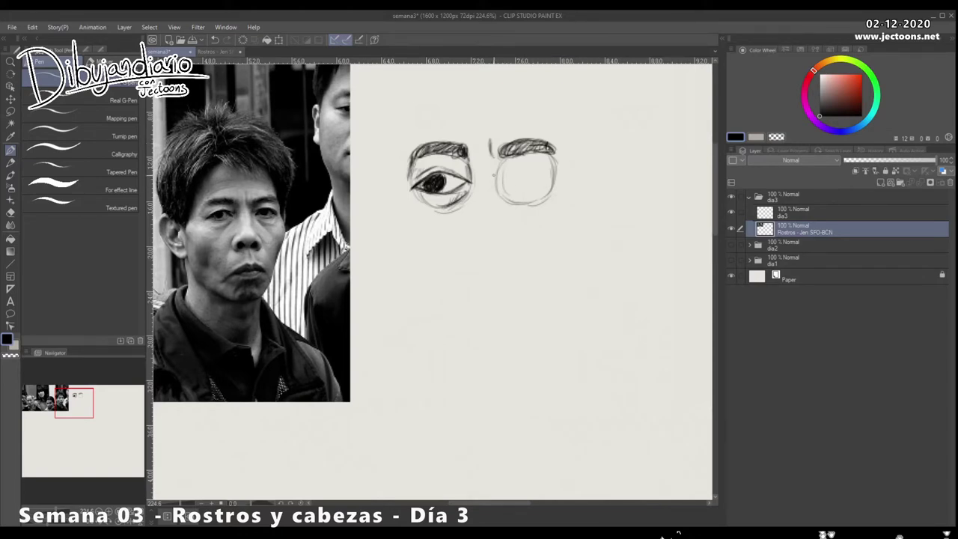
Draw the right eye inside its circle with pointed eyelids and a filled dark iris
{"action": "mouse_move", "coordinate": [499, 179]}
{"action": "left_mouse_down"}
{"action": "mouse_move", "coordinate": [540, 167]}
{"action": "mouse_move", "coordinate": [547, 178]}
{"action": "mouse_move", "coordinate": [529, 166]}
{"action": "mouse_move", "coordinate": [552, 181]}
{"action": "mouse_move", "coordinate": [513, 171]}
{"action": "left_mouse_up"}
{"action": "left_click_drag", "start_coordinate": [454, 180], "coordinate": [460, 180]}
{"action": "mouse_move", "coordinate": [528, 187]}
{"action": "left_mouse_down"}
{"action": "mouse_move", "coordinate": [552, 180]}
{"action": "mouse_move", "coordinate": [528, 186]}
{"action": "left_mouse_up"}
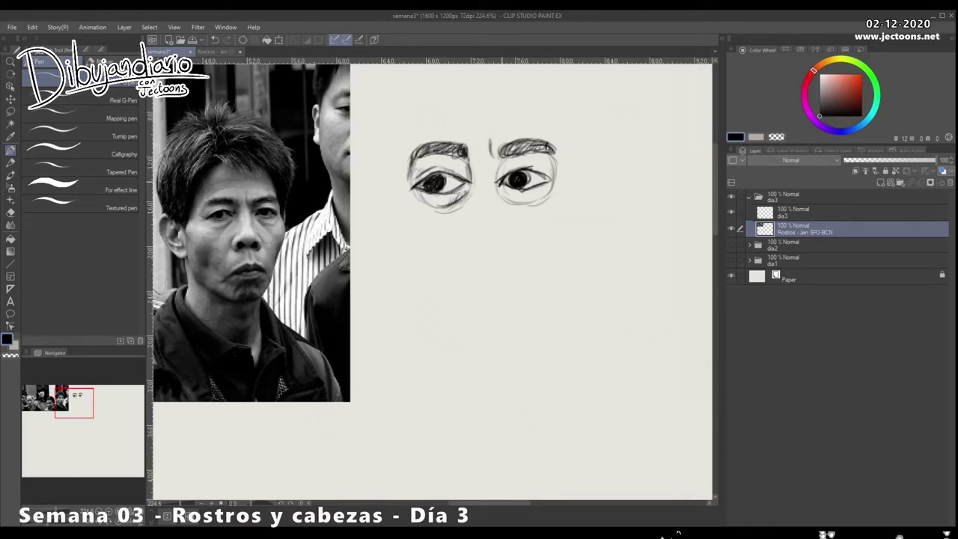
{"action": "left_click_drag", "start_coordinate": [526, 168], "coordinate": [546, 177]}
Compare the sketch with the faces in the photo and shade the fold beneath the right eye
{"action": "left_click_drag", "start_coordinate": [359, 262], "coordinate": [617, 266]}
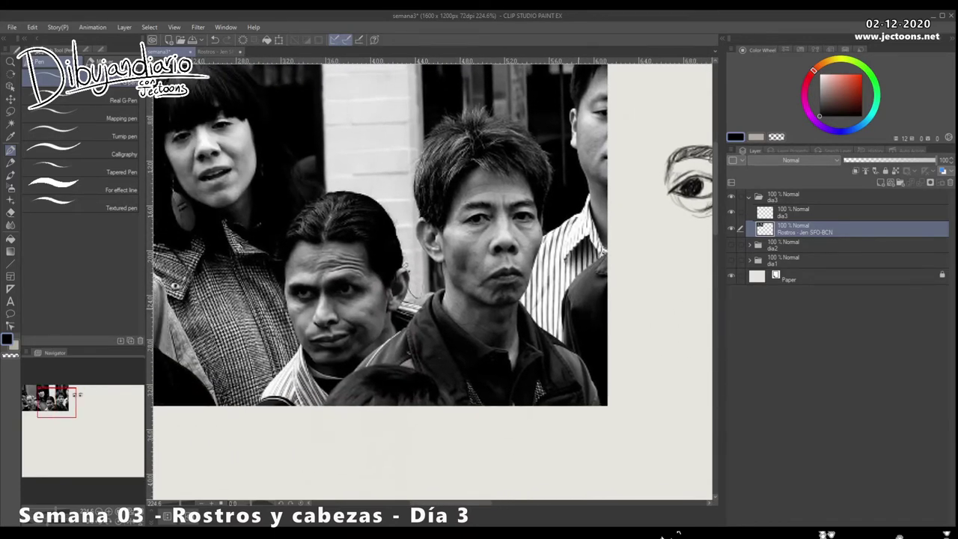
{"action": "scroll", "coordinate": [433, 281], "scroll_direction": "left", "scroll_amount": 4}
{"action": "scroll", "coordinate": [433, 282], "scroll_direction": "left", "scroll_amount": 1}
{"action": "left_click_drag", "start_coordinate": [479, 262], "coordinate": [402, 298]}
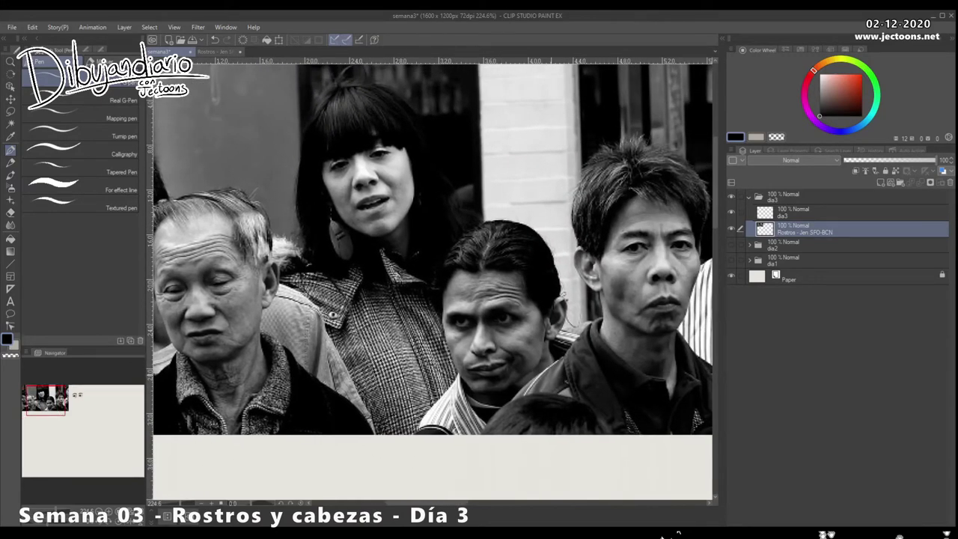
{"action": "scroll", "coordinate": [432, 282], "scroll_direction": "right", "scroll_amount": 8}
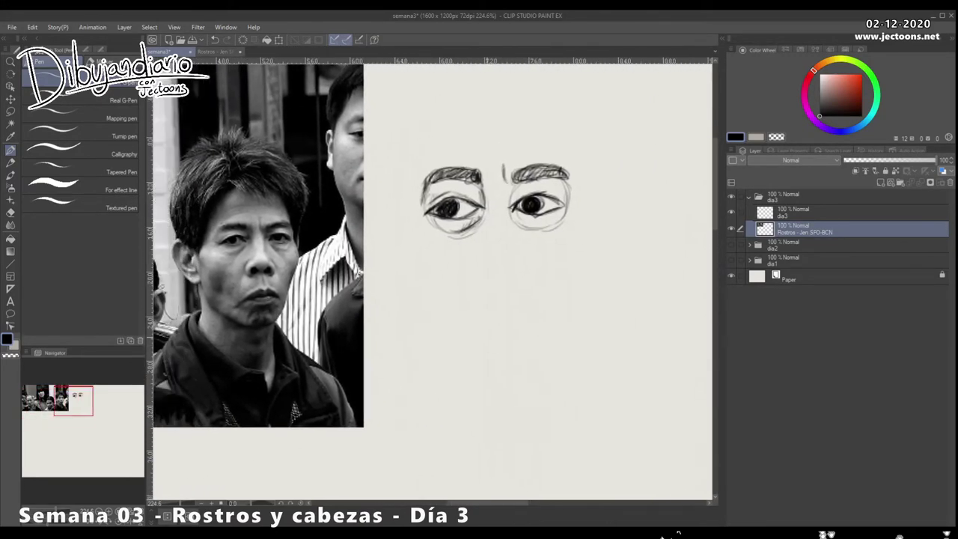
{"action": "left_click_drag", "start_coordinate": [520, 217], "coordinate": [532, 227]}
{"action": "left_click_drag", "start_coordinate": [535, 225], "coordinate": [558, 220]}
{"action": "mouse_move", "coordinate": [623, 190]}
{"action": "left_mouse_down"}
{"action": "mouse_move", "coordinate": [612, 219]}
{"action": "mouse_move", "coordinate": [635, 208]}
{"action": "mouse_move", "coordinate": [616, 197]}
{"action": "mouse_move", "coordinate": [624, 192]}
{"action": "mouse_move", "coordinate": [630, 199]}
{"action": "mouse_move", "coordinate": [606, 206]}
{"action": "mouse_move", "coordinate": [633, 205]}
{"action": "mouse_move", "coordinate": [602, 209]}
{"action": "mouse_move", "coordinate": [633, 214]}
{"action": "mouse_move", "coordinate": [614, 217]}
{"action": "mouse_move", "coordinate": [643, 196]}
{"action": "mouse_move", "coordinate": [607, 188]}
{"action": "mouse_move", "coordinate": [582, 206]}
{"action": "mouse_move", "coordinate": [603, 220]}
{"action": "mouse_move", "coordinate": [643, 215]}
{"action": "left_mouse_up"}
{"action": "mouse_move", "coordinate": [633, 196]}
{"action": "left_mouse_down"}
{"action": "mouse_move", "coordinate": [589, 207]}
{"action": "mouse_move", "coordinate": [604, 186]}
{"action": "mouse_move", "coordinate": [635, 189]}
{"action": "mouse_move", "coordinate": [610, 214]}
{"action": "left_mouse_up"}
Darken the frown crease and inner brow, define the inner socket edges, and add a diagonal cheek line below the left eye
{"action": "mouse_move", "coordinate": [503, 166]}
{"action": "left_mouse_down"}
{"action": "mouse_move", "coordinate": [507, 182]}
{"action": "mouse_move", "coordinate": [432, 182]}
{"action": "mouse_move", "coordinate": [480, 182]}
{"action": "mouse_move", "coordinate": [469, 179]}
{"action": "left_mouse_up"}
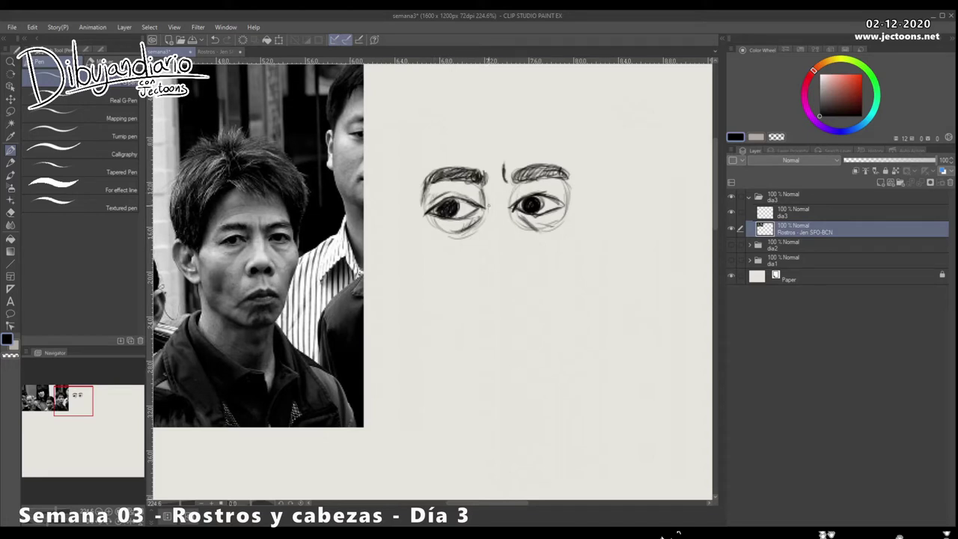
{"action": "left_click_drag", "start_coordinate": [512, 184], "coordinate": [520, 204]}
{"action": "left_click_drag", "start_coordinate": [473, 225], "coordinate": [439, 260]}
Sketch the two uneven brow lines of the man with slicked-back hair on the blank canvas below the photo
{"action": "scroll", "coordinate": [539, 288], "scroll_direction": "down", "scroll_amount": 5}
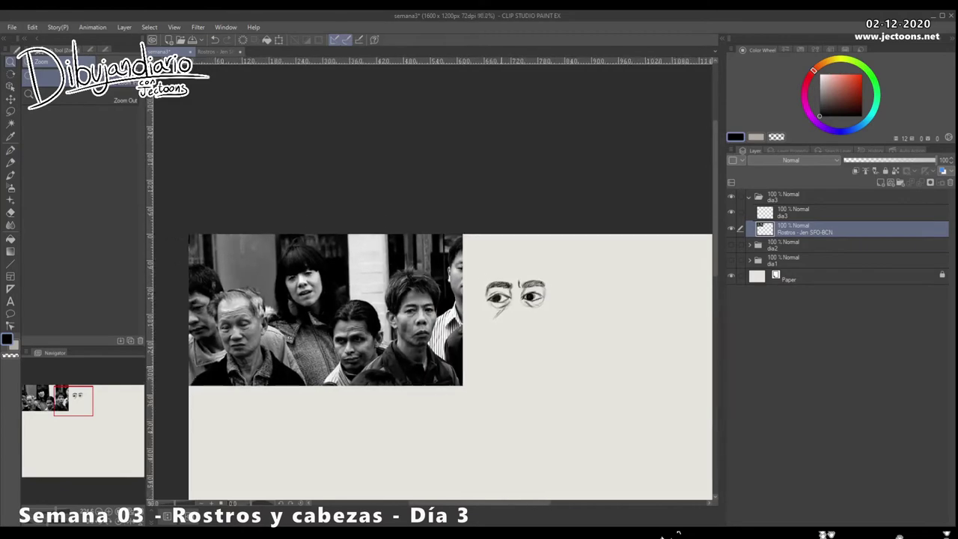
{"action": "left_click_drag", "start_coordinate": [517, 318], "coordinate": [585, 241]}
{"action": "left_click_drag", "start_coordinate": [464, 314], "coordinate": [496, 319]}
{"action": "left_click_drag", "start_coordinate": [433, 205], "coordinate": [457, 338]}
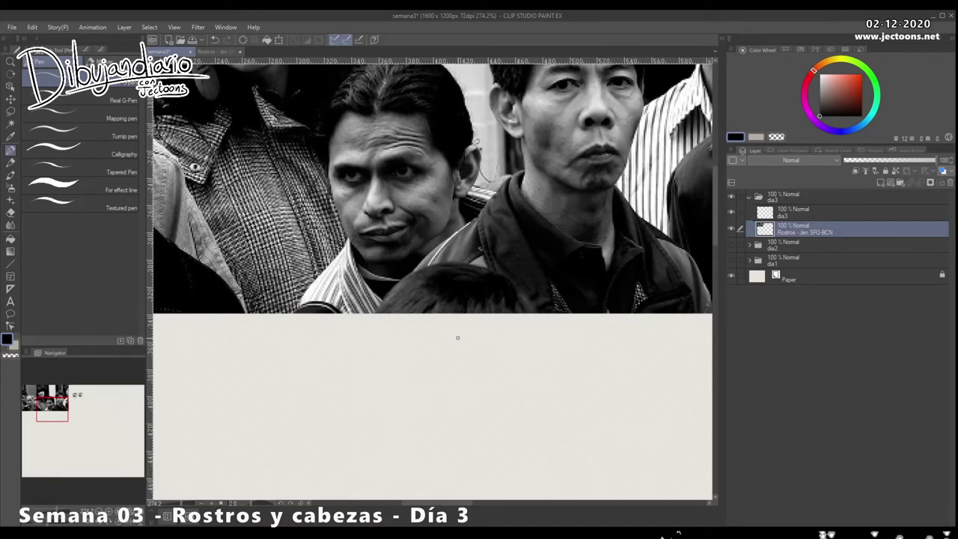
{"action": "left_click_drag", "start_coordinate": [461, 395], "coordinate": [468, 381]}
{"action": "mouse_move", "coordinate": [349, 397]}
{"action": "left_mouse_down"}
{"action": "mouse_move", "coordinate": [380, 398]}
{"action": "mouse_move", "coordinate": [373, 390]}
{"action": "mouse_move", "coordinate": [415, 391]}
{"action": "mouse_move", "coordinate": [407, 397]}
{"action": "mouse_move", "coordinate": [413, 392]}
{"action": "mouse_move", "coordinate": [387, 387]}
{"action": "mouse_move", "coordinate": [410, 389]}
{"action": "mouse_move", "coordinate": [357, 391]}
{"action": "mouse_move", "coordinate": [410, 387]}
{"action": "mouse_move", "coordinate": [464, 365]}
{"action": "left_mouse_up"}
{"action": "key", "text": "ctrl+z"}
{"action": "key", "text": "ctrl+z"}
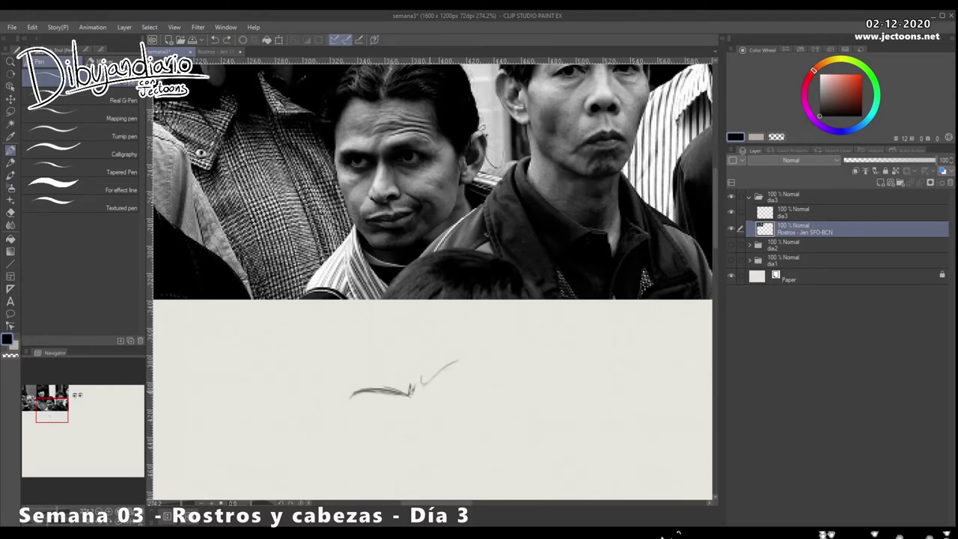
{"action": "mouse_move", "coordinate": [422, 386]}
{"action": "left_mouse_down"}
{"action": "mouse_move", "coordinate": [442, 371]}
{"action": "mouse_move", "coordinate": [469, 373]}
{"action": "mouse_move", "coordinate": [435, 385]}
{"action": "mouse_move", "coordinate": [472, 370]}
{"action": "mouse_move", "coordinate": [437, 359]}
{"action": "left_mouse_up"}
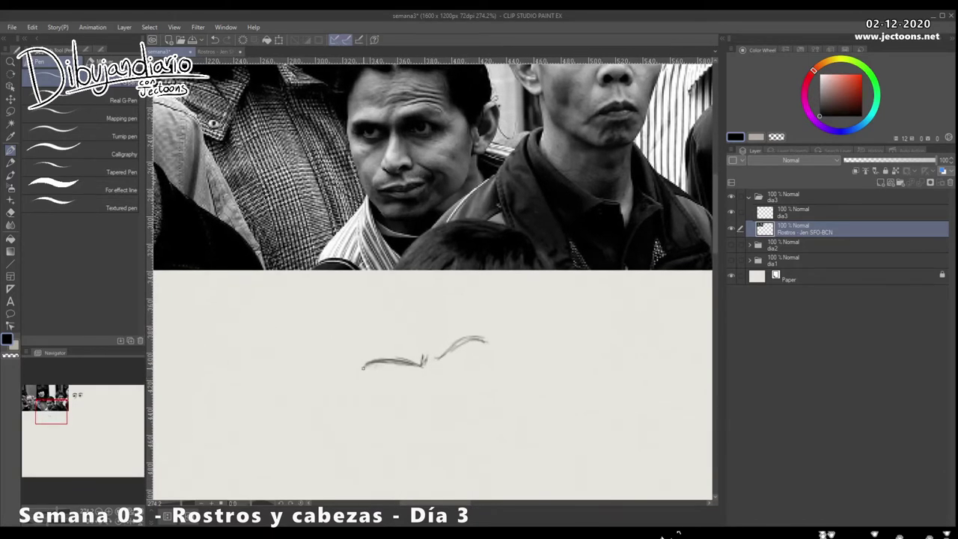
Sketch rounded eye-socket outlines beneath both brow lines of the second study
{"action": "mouse_move", "coordinate": [364, 369]}
{"action": "left_mouse_down"}
{"action": "mouse_move", "coordinate": [391, 389]}
{"action": "mouse_move", "coordinate": [380, 389]}
{"action": "mouse_move", "coordinate": [425, 375]}
{"action": "mouse_move", "coordinate": [371, 386]}
{"action": "mouse_move", "coordinate": [401, 399]}
{"action": "left_mouse_up"}
{"action": "mouse_move", "coordinate": [439, 365]}
{"action": "left_mouse_down"}
{"action": "mouse_move", "coordinate": [461, 389]}
{"action": "mouse_move", "coordinate": [478, 391]}
{"action": "left_mouse_up"}
{"action": "mouse_move", "coordinate": [457, 351]}
{"action": "left_mouse_down"}
{"action": "mouse_move", "coordinate": [489, 345]}
{"action": "mouse_move", "coordinate": [499, 365]}
{"action": "left_mouse_up"}
{"action": "mouse_move", "coordinate": [468, 342]}
{"action": "left_mouse_down"}
{"action": "mouse_move", "coordinate": [501, 366]}
{"action": "mouse_move", "coordinate": [479, 385]}
{"action": "mouse_move", "coordinate": [436, 374]}
{"action": "mouse_move", "coordinate": [465, 386]}
{"action": "left_mouse_up"}
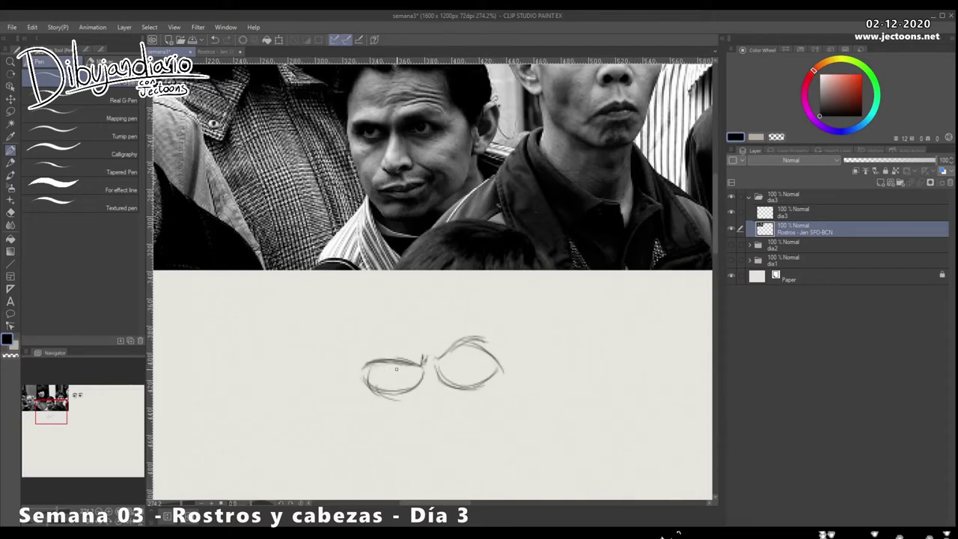
Draw the second study's left eye under a thickened brow with a dark iris and shaded socket, plus a curved upward arrow beside it
{"action": "left_click_drag", "start_coordinate": [422, 364], "coordinate": [363, 370]}
{"action": "mouse_move", "coordinate": [355, 419]}
{"action": "left_mouse_down"}
{"action": "mouse_move", "coordinate": [338, 408]}
{"action": "mouse_move", "coordinate": [309, 346]}
{"action": "left_mouse_up"}
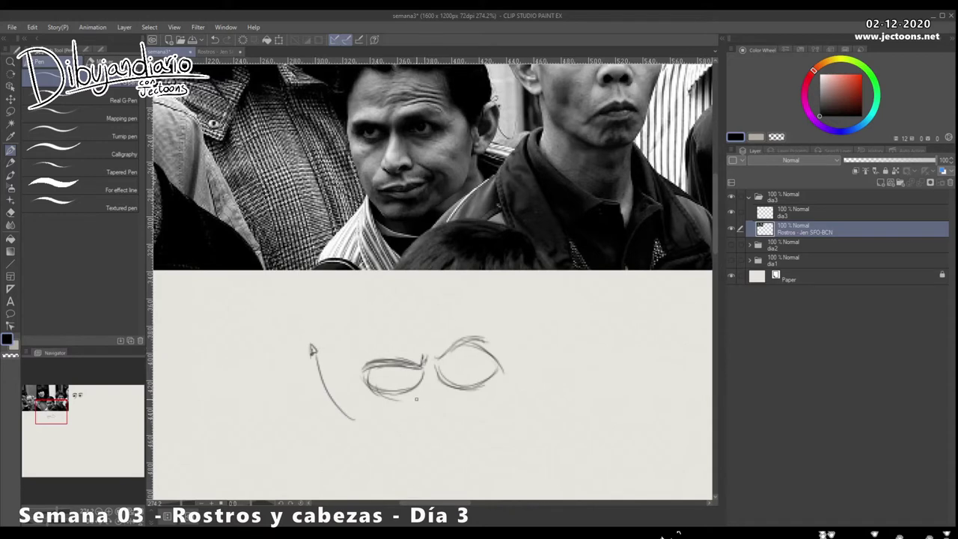
{"action": "mouse_move", "coordinate": [392, 371]}
{"action": "left_mouse_down"}
{"action": "mouse_move", "coordinate": [386, 379]}
{"action": "mouse_move", "coordinate": [398, 367]}
{"action": "mouse_move", "coordinate": [416, 376]}
{"action": "mouse_move", "coordinate": [389, 372]}
{"action": "mouse_move", "coordinate": [373, 389]}
{"action": "mouse_move", "coordinate": [404, 392]}
{"action": "mouse_move", "coordinate": [421, 378]}
{"action": "mouse_move", "coordinate": [387, 381]}
{"action": "mouse_move", "coordinate": [393, 372]}
{"action": "mouse_move", "coordinate": [419, 381]}
{"action": "left_mouse_up"}
{"action": "mouse_move", "coordinate": [362, 373]}
{"action": "left_mouse_down"}
{"action": "mouse_move", "coordinate": [377, 384]}
{"action": "mouse_move", "coordinate": [395, 365]}
{"action": "mouse_move", "coordinate": [422, 374]}
{"action": "mouse_move", "coordinate": [404, 395]}
{"action": "mouse_move", "coordinate": [412, 389]}
{"action": "mouse_move", "coordinate": [383, 396]}
{"action": "mouse_move", "coordinate": [418, 384]}
{"action": "mouse_move", "coordinate": [398, 408]}
{"action": "left_mouse_up"}
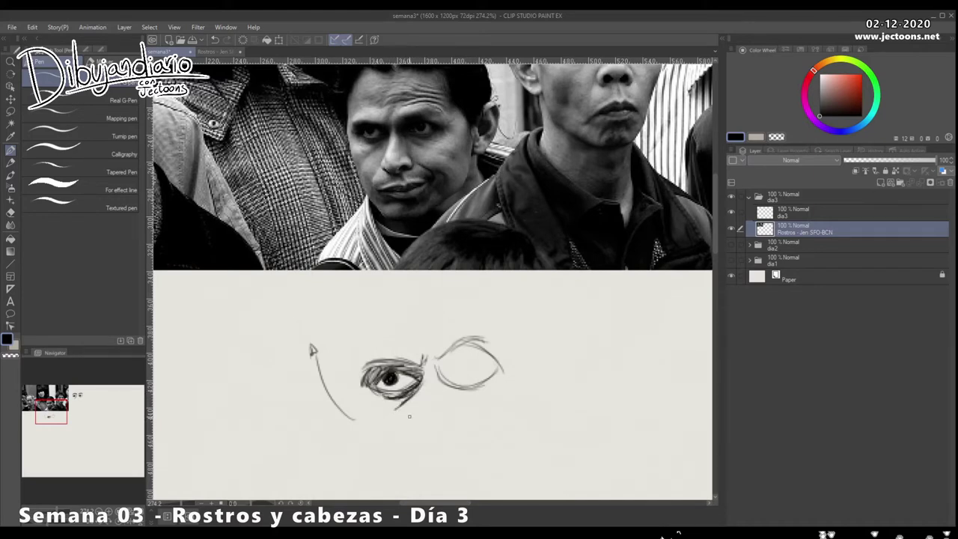
Draw the second study's right eye with a dark iris, shaded lids and hatching up to the raised brow
{"action": "mouse_move", "coordinate": [450, 375]}
{"action": "left_mouse_down"}
{"action": "mouse_move", "coordinate": [430, 378]}
{"action": "mouse_move", "coordinate": [442, 347]}
{"action": "mouse_move", "coordinate": [469, 343]}
{"action": "left_mouse_up"}
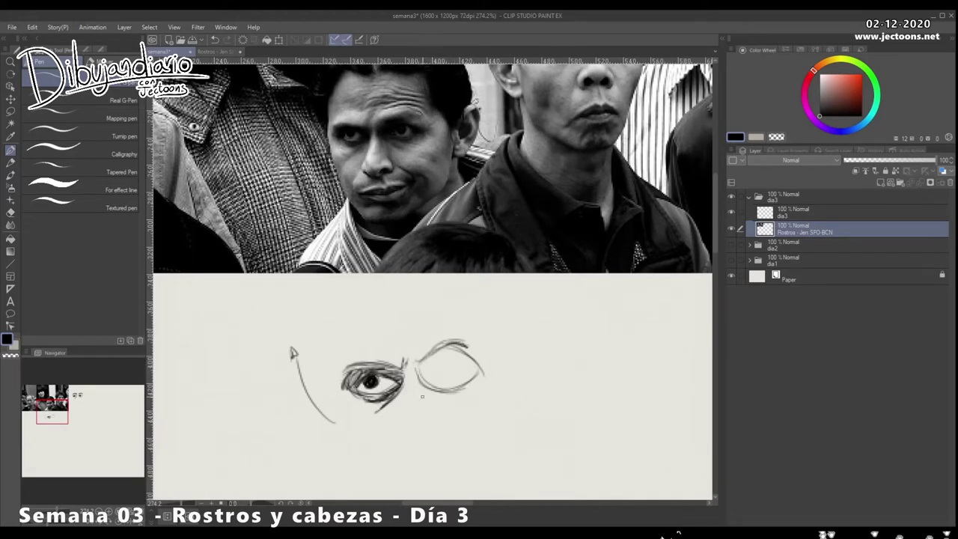
{"action": "left_click_drag", "start_coordinate": [408, 411], "coordinate": [406, 406]}
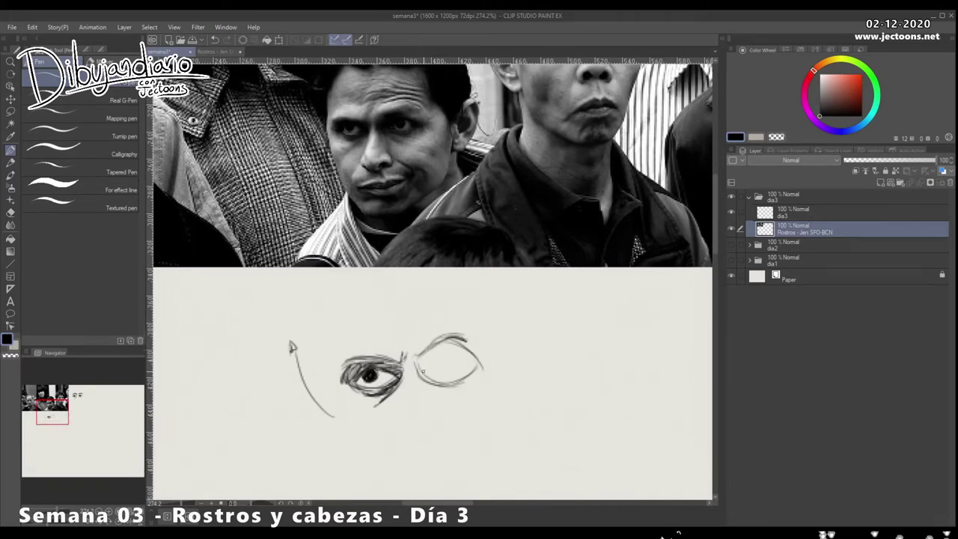
{"action": "mouse_move", "coordinate": [434, 360]}
{"action": "left_mouse_down"}
{"action": "mouse_move", "coordinate": [466, 358]}
{"action": "mouse_move", "coordinate": [427, 361]}
{"action": "mouse_move", "coordinate": [447, 380]}
{"action": "mouse_move", "coordinate": [479, 364]}
{"action": "mouse_move", "coordinate": [434, 367]}
{"action": "mouse_move", "coordinate": [446, 359]}
{"action": "mouse_move", "coordinate": [437, 371]}
{"action": "mouse_move", "coordinate": [437, 362]}
{"action": "left_mouse_up"}
{"action": "left_click_drag", "start_coordinate": [435, 435], "coordinate": [442, 419]}
{"action": "mouse_move", "coordinate": [420, 343]}
{"action": "left_mouse_down"}
{"action": "mouse_move", "coordinate": [421, 356]}
{"action": "mouse_move", "coordinate": [427, 341]}
{"action": "mouse_move", "coordinate": [459, 329]}
{"action": "mouse_move", "coordinate": [464, 341]}
{"action": "mouse_move", "coordinate": [461, 333]}
{"action": "mouse_move", "coordinate": [485, 343]}
{"action": "mouse_move", "coordinate": [462, 346]}
{"action": "mouse_move", "coordinate": [447, 367]}
{"action": "mouse_move", "coordinate": [480, 360]}
{"action": "mouse_move", "coordinate": [469, 365]}
{"action": "left_mouse_up"}
{"action": "mouse_move", "coordinate": [468, 363]}
{"action": "left_mouse_down"}
{"action": "mouse_move", "coordinate": [488, 343]}
{"action": "mouse_move", "coordinate": [495, 350]}
{"action": "mouse_move", "coordinate": [482, 361]}
{"action": "mouse_move", "coordinate": [490, 345]}
{"action": "mouse_move", "coordinate": [451, 328]}
{"action": "mouse_move", "coordinate": [425, 339]}
{"action": "mouse_move", "coordinate": [470, 319]}
{"action": "left_mouse_up"}
{"action": "mouse_move", "coordinate": [434, 333]}
{"action": "left_mouse_down"}
{"action": "mouse_move", "coordinate": [459, 319]}
{"action": "mouse_move", "coordinate": [428, 357]}
{"action": "left_mouse_up"}
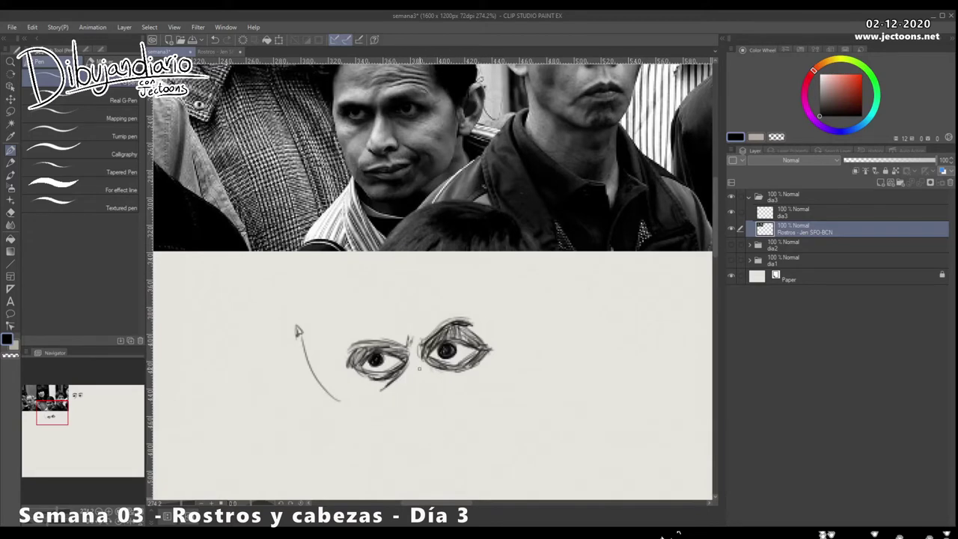
Rework the lower lid of the second study's right eye and add curved crease lines above both brows
{"action": "mouse_move", "coordinate": [474, 372]}
{"action": "left_mouse_down"}
{"action": "mouse_move", "coordinate": [456, 369]}
{"action": "mouse_move", "coordinate": [479, 359]}
{"action": "mouse_move", "coordinate": [449, 351]}
{"action": "mouse_move", "coordinate": [419, 359]}
{"action": "mouse_move", "coordinate": [449, 345]}
{"action": "mouse_move", "coordinate": [446, 359]}
{"action": "mouse_move", "coordinate": [471, 356]}
{"action": "mouse_move", "coordinate": [456, 363]}
{"action": "mouse_move", "coordinate": [480, 345]}
{"action": "mouse_move", "coordinate": [449, 342]}
{"action": "mouse_move", "coordinate": [427, 355]}
{"action": "mouse_move", "coordinate": [444, 365]}
{"action": "mouse_move", "coordinate": [486, 345]}
{"action": "mouse_move", "coordinate": [455, 333]}
{"action": "left_mouse_up"}
{"action": "mouse_move", "coordinate": [393, 378]}
{"action": "left_mouse_down"}
{"action": "mouse_move", "coordinate": [405, 357]}
{"action": "mouse_move", "coordinate": [369, 376]}
{"action": "left_mouse_up"}
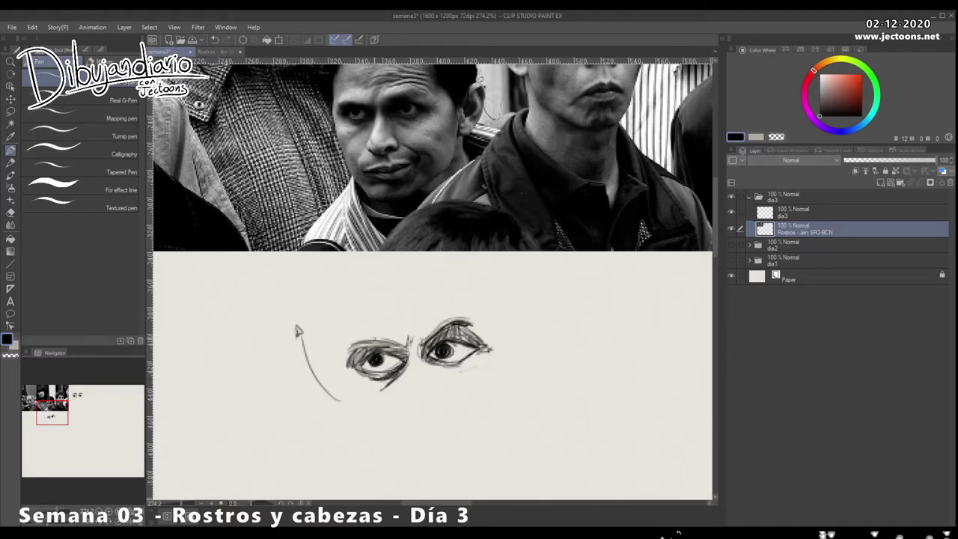
{"action": "mouse_move", "coordinate": [365, 325]}
{"action": "left_mouse_down"}
{"action": "mouse_move", "coordinate": [395, 330]}
{"action": "mouse_move", "coordinate": [358, 329]}
{"action": "left_mouse_up"}
{"action": "mouse_move", "coordinate": [425, 322]}
{"action": "left_mouse_down"}
{"action": "mouse_move", "coordinate": [447, 306]}
{"action": "mouse_move", "coordinate": [474, 312]}
{"action": "mouse_move", "coordinate": [466, 305]}
{"action": "left_mouse_up"}
{"action": "scroll", "coordinate": [438, 306], "scroll_direction": "up", "scroll_amount": 3}
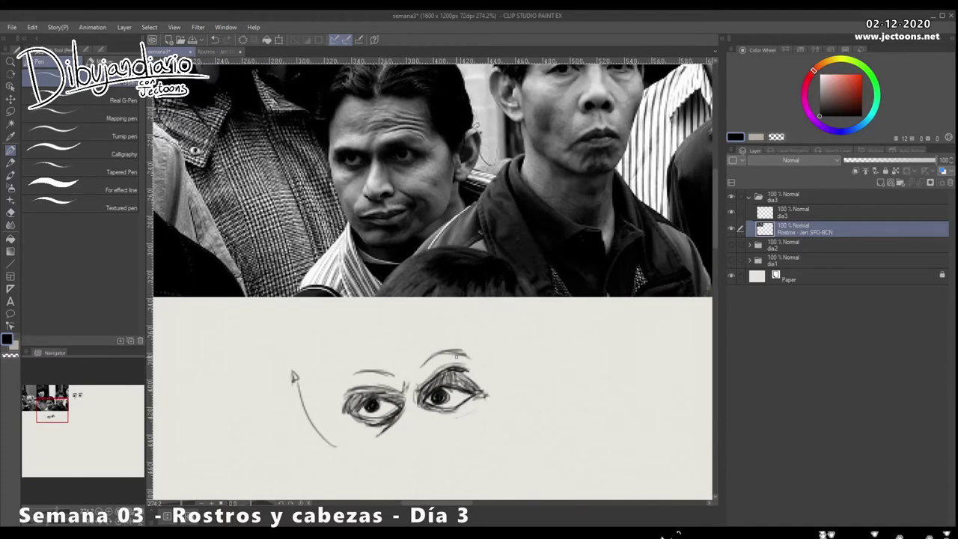
Undo the last strokes, then add forehead wrinkles above the second study's right brow and a darker frown crease between the brows
{"action": "key", "text": "ctrl+z"}
{"action": "key", "text": "ctrl+z"}
{"action": "key", "text": "ctrl+z"}
{"action": "mouse_move", "coordinate": [422, 369]}
{"action": "left_mouse_down"}
{"action": "mouse_move", "coordinate": [465, 359]}
{"action": "mouse_move", "coordinate": [428, 349]}
{"action": "mouse_move", "coordinate": [468, 356]}
{"action": "mouse_move", "coordinate": [428, 340]}
{"action": "mouse_move", "coordinate": [464, 344]}
{"action": "mouse_move", "coordinate": [430, 341]}
{"action": "mouse_move", "coordinate": [406, 361]}
{"action": "mouse_move", "coordinate": [423, 347]}
{"action": "left_mouse_up"}
{"action": "left_click_drag", "start_coordinate": [452, 382], "coordinate": [414, 330]}
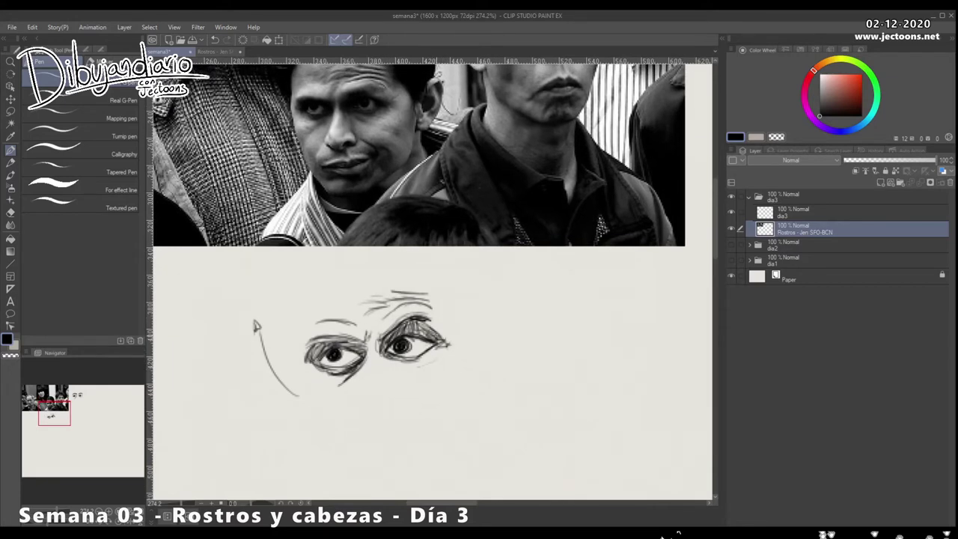
{"action": "mouse_move", "coordinate": [426, 320]}
{"action": "left_mouse_down"}
{"action": "mouse_move", "coordinate": [433, 333]}
{"action": "mouse_move", "coordinate": [405, 317]}
{"action": "mouse_move", "coordinate": [429, 321]}
{"action": "mouse_move", "coordinate": [437, 335]}
{"action": "mouse_move", "coordinate": [379, 344]}
{"action": "mouse_move", "coordinate": [327, 337]}
{"action": "mouse_move", "coordinate": [305, 350]}
{"action": "left_mouse_up"}
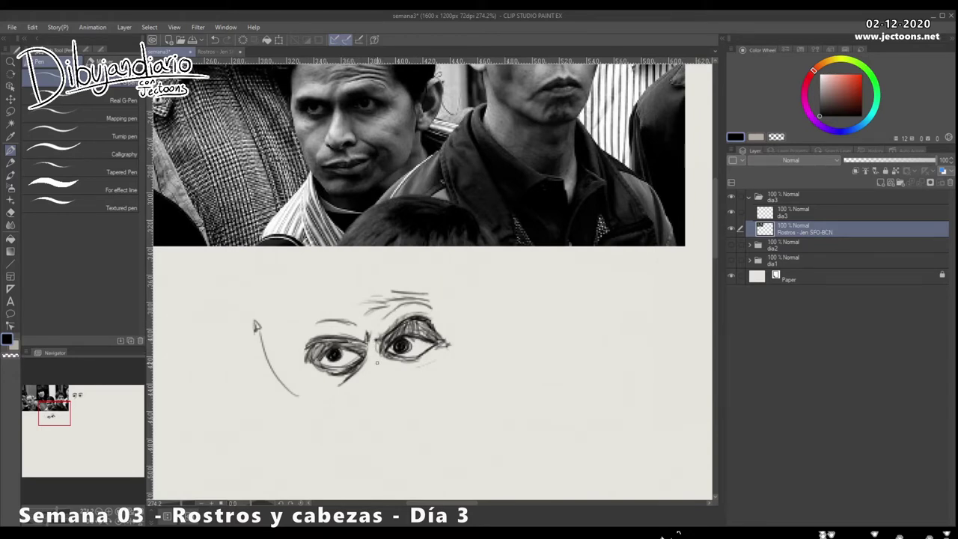
{"action": "left_click_drag", "start_coordinate": [420, 351], "coordinate": [398, 361]}
Sketch two tall oval eye sockets on the blank canvas below the elderly man in the photo
{"action": "scroll", "coordinate": [426, 383], "scroll_direction": "down", "scroll_amount": 5}
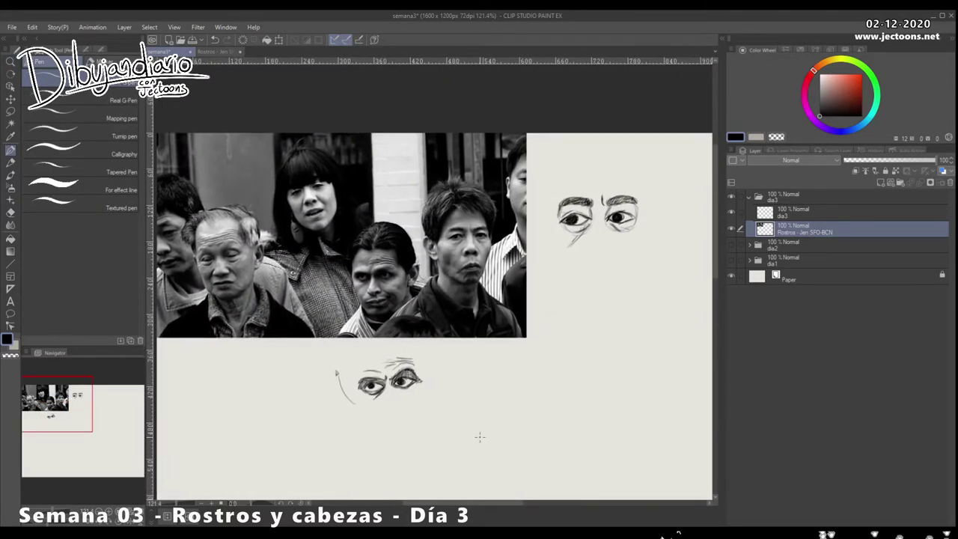
{"action": "left_click_drag", "start_coordinate": [419, 314], "coordinate": [537, 222]}
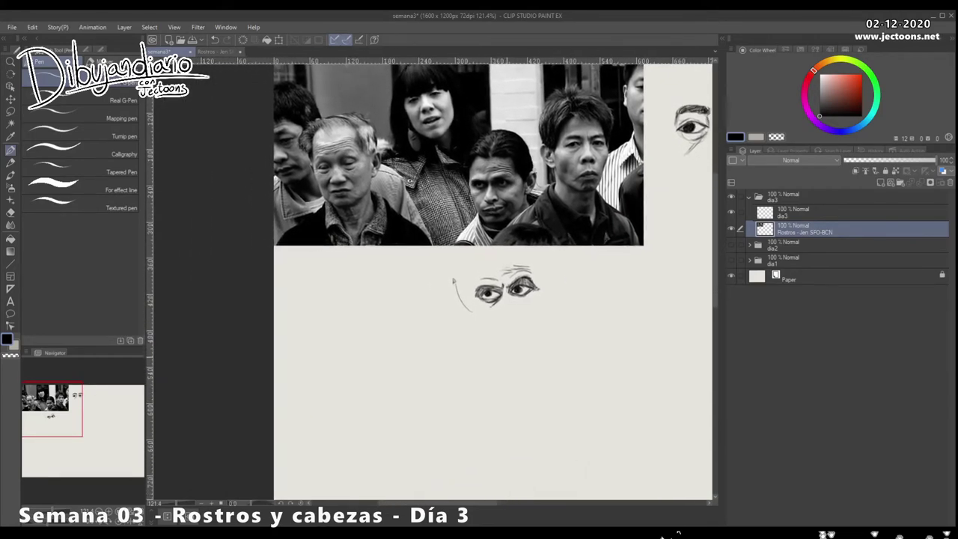
{"action": "key", "text": "ctrl+space"}
{"action": "left_click", "coordinate": [347, 316]}
{"action": "left_click_drag", "start_coordinate": [381, 272], "coordinate": [375, 352]}
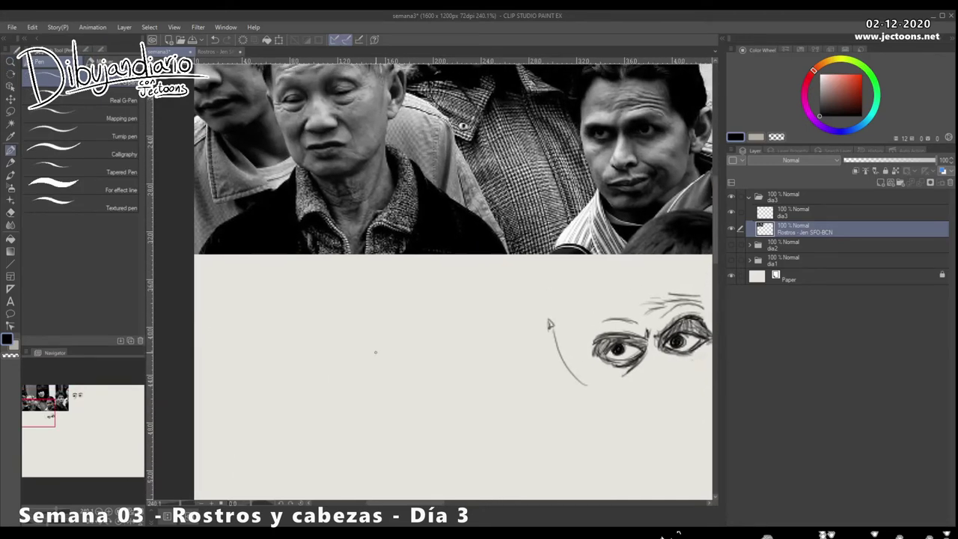
{"action": "left_click_drag", "start_coordinate": [415, 345], "coordinate": [417, 376]}
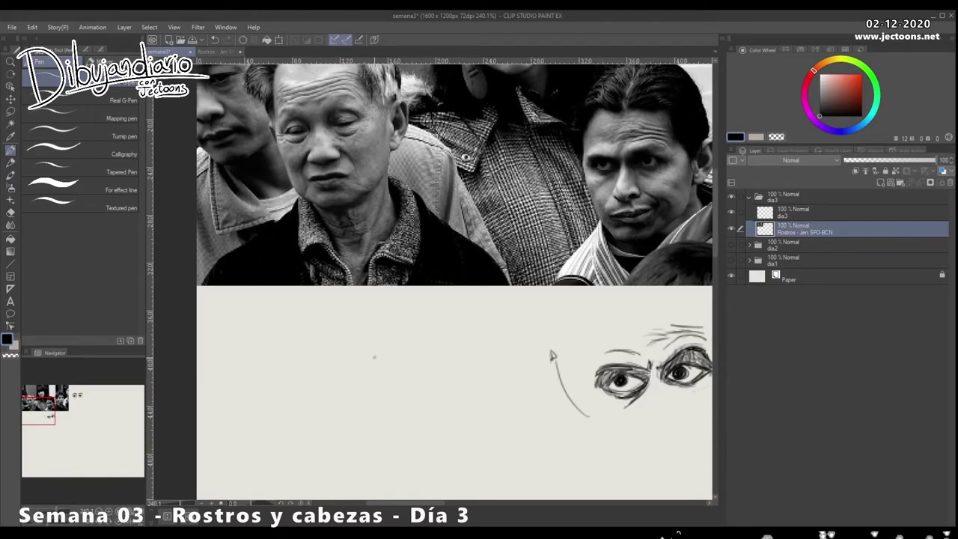
{"action": "mouse_move", "coordinate": [358, 394]}
{"action": "left_mouse_down"}
{"action": "mouse_move", "coordinate": [366, 354]}
{"action": "mouse_move", "coordinate": [400, 374]}
{"action": "mouse_move", "coordinate": [367, 348]}
{"action": "mouse_move", "coordinate": [369, 374]}
{"action": "mouse_move", "coordinate": [364, 347]}
{"action": "mouse_move", "coordinate": [362, 367]}
{"action": "mouse_move", "coordinate": [390, 397]}
{"action": "mouse_move", "coordinate": [382, 408]}
{"action": "mouse_move", "coordinate": [368, 401]}
{"action": "mouse_move", "coordinate": [384, 354]}
{"action": "mouse_move", "coordinate": [389, 379]}
{"action": "mouse_move", "coordinate": [379, 407]}
{"action": "mouse_move", "coordinate": [384, 356]}
{"action": "mouse_move", "coordinate": [374, 347]}
{"action": "mouse_move", "coordinate": [358, 376]}
{"action": "left_mouse_up"}
{"action": "left_click_drag", "start_coordinate": [383, 352], "coordinate": [401, 373]}
{"action": "mouse_move", "coordinate": [326, 403]}
{"action": "left_mouse_down"}
{"action": "mouse_move", "coordinate": [311, 361]}
{"action": "mouse_move", "coordinate": [297, 371]}
{"action": "mouse_move", "coordinate": [299, 361]}
{"action": "mouse_move", "coordinate": [304, 398]}
{"action": "mouse_move", "coordinate": [327, 411]}
{"action": "left_mouse_up"}
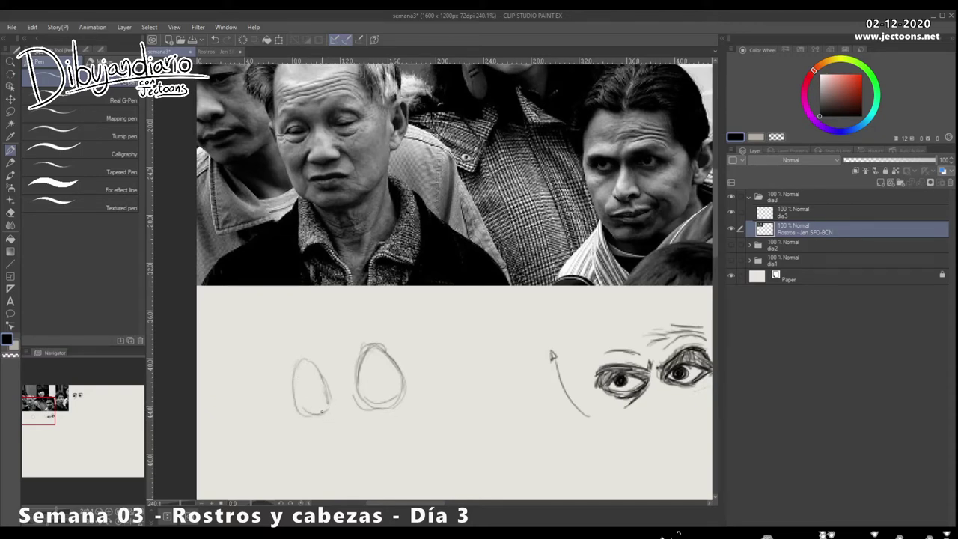
Erase the left oval socket and redraw it tilted and closer to the right one
{"action": "mouse_move", "coordinate": [295, 348]}
{"action": "left_mouse_down"}
{"action": "mouse_move", "coordinate": [288, 380]}
{"action": "mouse_move", "coordinate": [309, 393]}
{"action": "left_mouse_up"}
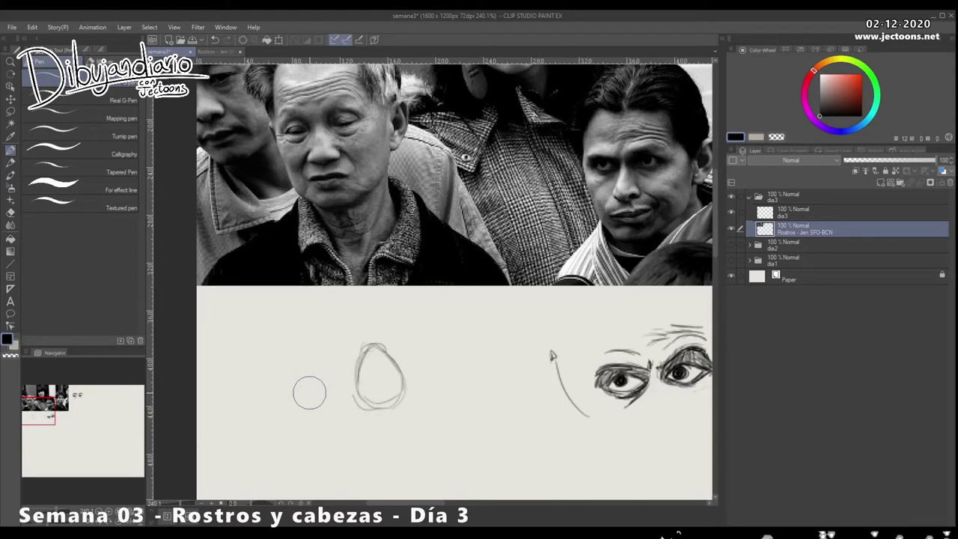
{"action": "mouse_move", "coordinate": [311, 355]}
{"action": "left_mouse_down"}
{"action": "mouse_move", "coordinate": [305, 408]}
{"action": "mouse_move", "coordinate": [306, 389]}
{"action": "mouse_move", "coordinate": [329, 370]}
{"action": "mouse_move", "coordinate": [334, 381]}
{"action": "mouse_move", "coordinate": [310, 409]}
{"action": "left_mouse_up"}
{"action": "mouse_move", "coordinate": [328, 367]}
{"action": "left_mouse_down"}
{"action": "mouse_move", "coordinate": [346, 409]}
{"action": "mouse_move", "coordinate": [341, 395]}
{"action": "mouse_move", "coordinate": [308, 407]}
{"action": "left_mouse_up"}
{"action": "left_click_drag", "start_coordinate": [310, 405], "coordinate": [343, 414]}
{"action": "left_click_drag", "start_coordinate": [332, 373], "coordinate": [346, 410]}
{"action": "mouse_move", "coordinate": [316, 356]}
{"action": "left_mouse_down"}
{"action": "mouse_move", "coordinate": [340, 386]}
{"action": "mouse_move", "coordinate": [307, 397]}
{"action": "left_mouse_up"}
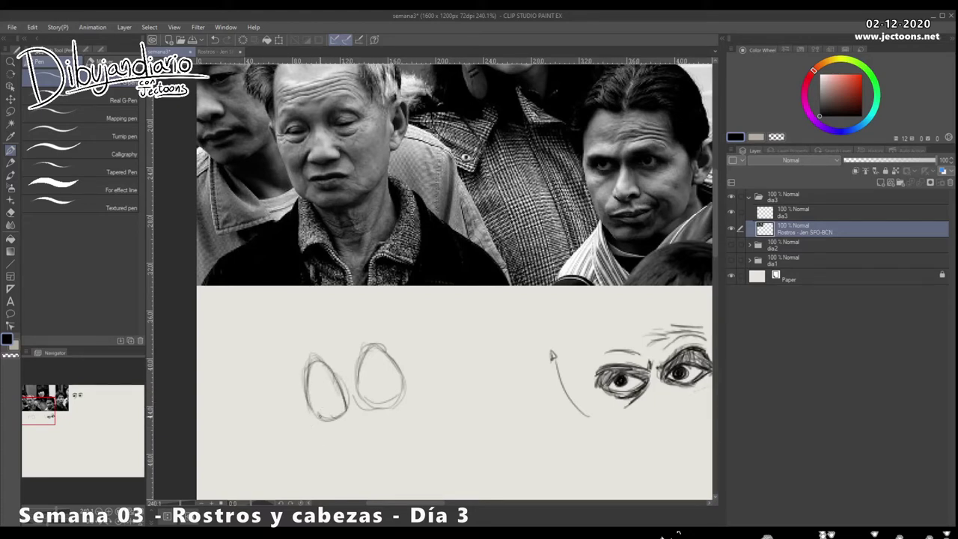
Draw the rounded eyeball curves in the lower part of both oval sockets
{"action": "mouse_move", "coordinate": [338, 394]}
{"action": "left_mouse_down"}
{"action": "mouse_move", "coordinate": [342, 404]}
{"action": "mouse_move", "coordinate": [325, 388]}
{"action": "mouse_move", "coordinate": [334, 386]}
{"action": "left_mouse_up"}
{"action": "left_click_drag", "start_coordinate": [362, 348], "coordinate": [381, 339]}
{"action": "left_click_drag", "start_coordinate": [300, 362], "coordinate": [324, 354]}
{"action": "key", "text": "ctrl+z"}
{"action": "key", "text": "ctrl+z"}
{"action": "mouse_move", "coordinate": [329, 388]}
{"action": "left_mouse_down"}
{"action": "mouse_move", "coordinate": [344, 401]}
{"action": "mouse_move", "coordinate": [318, 392]}
{"action": "mouse_move", "coordinate": [312, 405]}
{"action": "mouse_move", "coordinate": [337, 417]}
{"action": "mouse_move", "coordinate": [346, 408]}
{"action": "mouse_move", "coordinate": [329, 386]}
{"action": "left_mouse_up"}
{"action": "mouse_move", "coordinate": [368, 398]}
{"action": "left_mouse_down"}
{"action": "mouse_move", "coordinate": [393, 400]}
{"action": "mouse_move", "coordinate": [371, 377]}
{"action": "mouse_move", "coordinate": [398, 372]}
{"action": "mouse_move", "coordinate": [372, 399]}
{"action": "mouse_move", "coordinate": [403, 380]}
{"action": "left_mouse_up"}
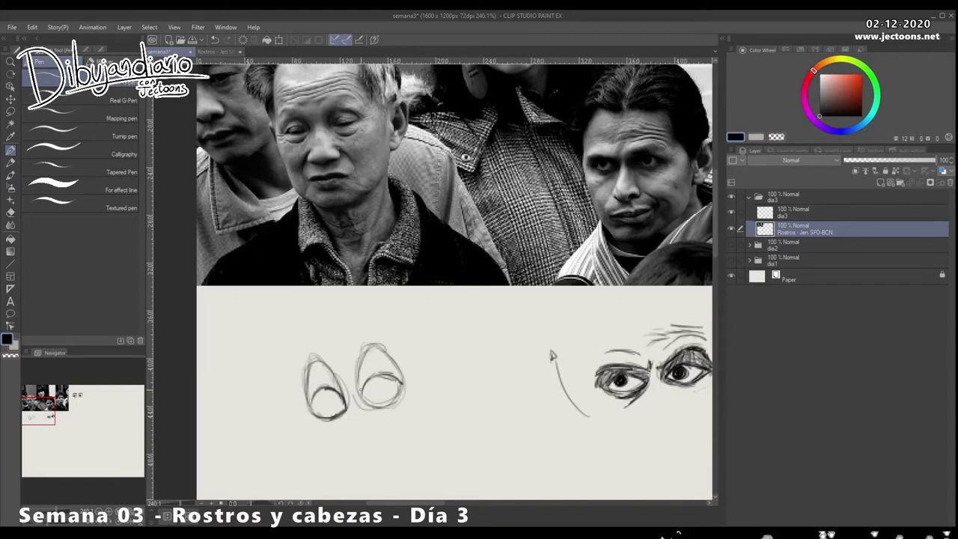
Thicken the brow arches at the tops of both ovals and shade the inner socket edges
{"action": "left_click_drag", "start_coordinate": [365, 399], "coordinate": [370, 368]}
{"action": "mouse_move", "coordinate": [368, 371]}
{"action": "left_mouse_down"}
{"action": "mouse_move", "coordinate": [360, 388]}
{"action": "mouse_move", "coordinate": [376, 343]}
{"action": "mouse_move", "coordinate": [387, 343]}
{"action": "left_mouse_up"}
{"action": "mouse_move", "coordinate": [322, 358]}
{"action": "left_mouse_down"}
{"action": "mouse_move", "coordinate": [301, 371]}
{"action": "mouse_move", "coordinate": [307, 360]}
{"action": "mouse_move", "coordinate": [303, 373]}
{"action": "mouse_move", "coordinate": [340, 389]}
{"action": "left_mouse_up"}
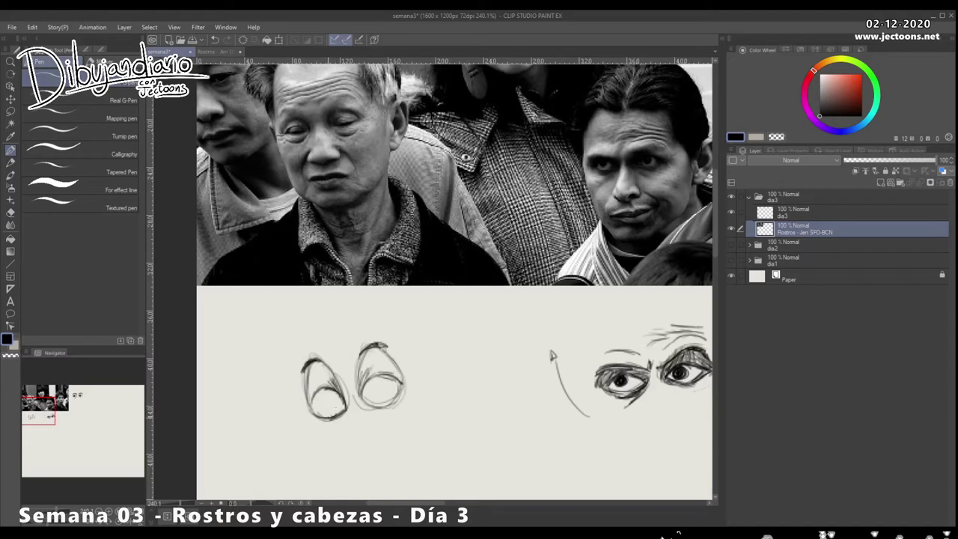
Draw nearly closed eye slits with layered upper and lower lid folds on the elderly man's eyes
{"action": "mouse_move", "coordinate": [345, 409]}
{"action": "left_mouse_down"}
{"action": "mouse_move", "coordinate": [325, 429]}
{"action": "mouse_move", "coordinate": [377, 408]}
{"action": "mouse_move", "coordinate": [368, 410]}
{"action": "mouse_move", "coordinate": [401, 385]}
{"action": "mouse_move", "coordinate": [386, 403]}
{"action": "mouse_move", "coordinate": [336, 397]}
{"action": "left_mouse_up"}
{"action": "left_click_drag", "start_coordinate": [341, 404], "coordinate": [319, 399]}
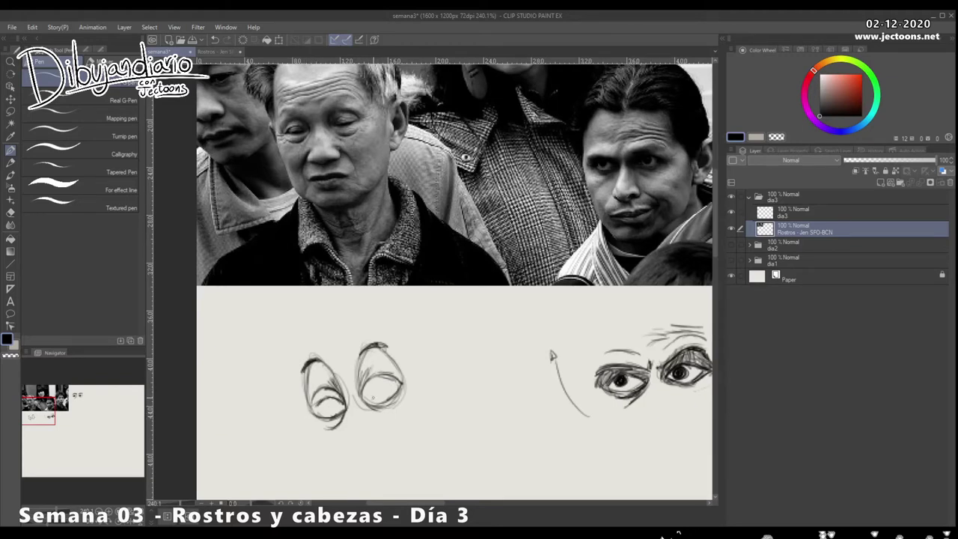
{"action": "left_click_drag", "start_coordinate": [362, 395], "coordinate": [368, 385]}
{"action": "left_click_drag", "start_coordinate": [367, 389], "coordinate": [389, 381]}
{"action": "left_click_drag", "start_coordinate": [383, 386], "coordinate": [394, 382]}
{"action": "left_click_drag", "start_coordinate": [363, 392], "coordinate": [382, 379]}
{"action": "left_click_drag", "start_coordinate": [313, 411], "coordinate": [340, 408]}
{"action": "left_click_drag", "start_coordinate": [341, 408], "coordinate": [313, 415]}
{"action": "left_click_drag", "start_coordinate": [384, 394], "coordinate": [362, 405]}
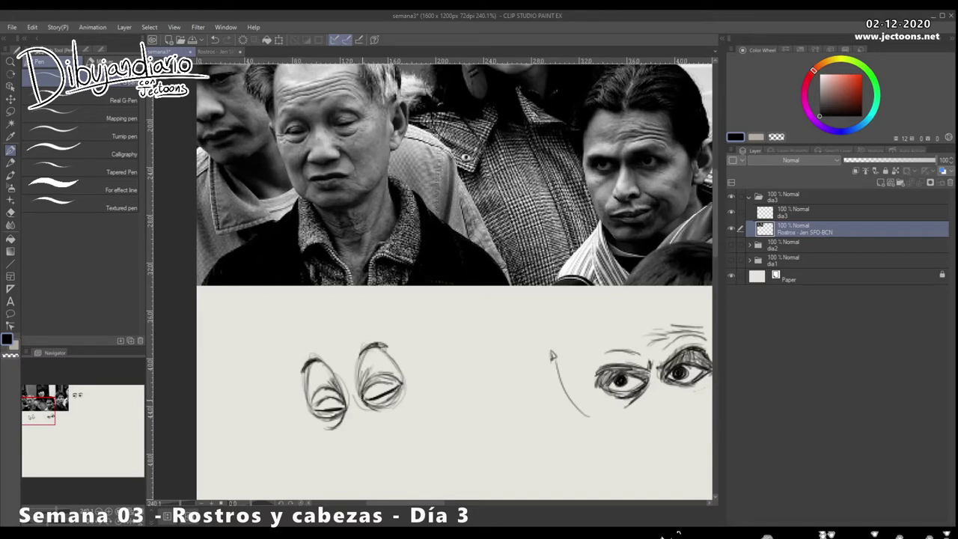
Add crow's-feet at both outer eye corners and erase the oval outlines between the brows and lids
{"action": "mouse_move", "coordinate": [307, 405]}
{"action": "left_mouse_down"}
{"action": "mouse_move", "coordinate": [294, 408]}
{"action": "mouse_move", "coordinate": [299, 419]}
{"action": "left_mouse_up"}
{"action": "left_click_drag", "start_coordinate": [404, 374], "coordinate": [416, 366]}
{"action": "left_click_drag", "start_coordinate": [404, 378], "coordinate": [416, 382]}
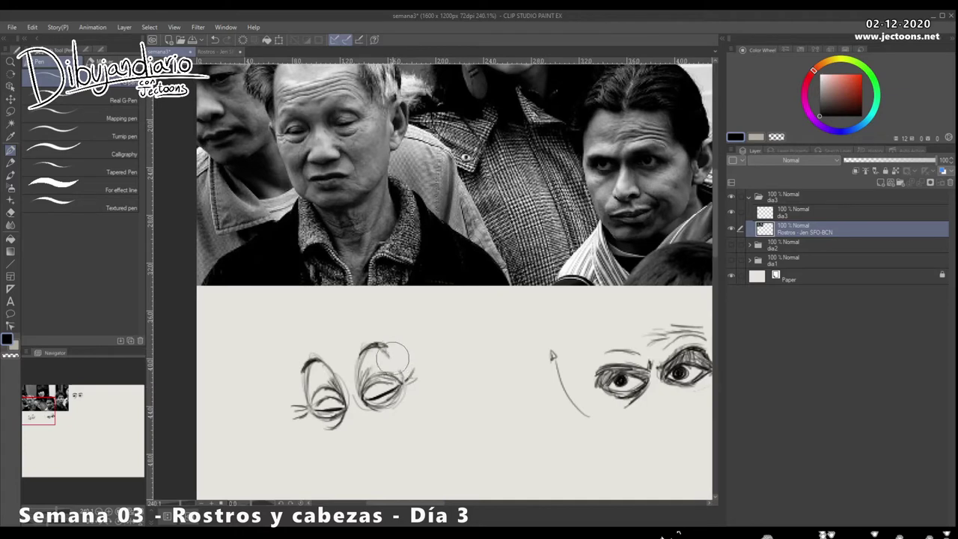
{"action": "mouse_move", "coordinate": [382, 356]}
{"action": "left_mouse_down"}
{"action": "mouse_move", "coordinate": [304, 382]}
{"action": "mouse_move", "coordinate": [310, 372]}
{"action": "mouse_move", "coordinate": [300, 393]}
{"action": "left_mouse_up"}
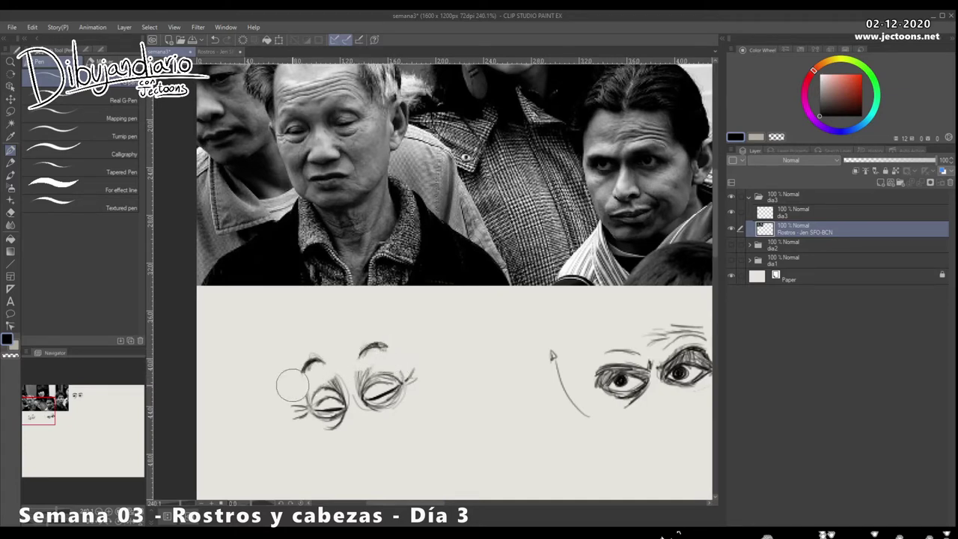
{"action": "mouse_move", "coordinate": [359, 396]}
{"action": "left_mouse_down"}
{"action": "mouse_move", "coordinate": [366, 408]}
{"action": "mouse_move", "coordinate": [355, 372]}
{"action": "mouse_move", "coordinate": [365, 369]}
{"action": "mouse_move", "coordinate": [360, 390]}
{"action": "mouse_move", "coordinate": [337, 382]}
{"action": "left_mouse_up"}
{"action": "left_click_drag", "start_coordinate": [321, 371], "coordinate": [334, 380]}
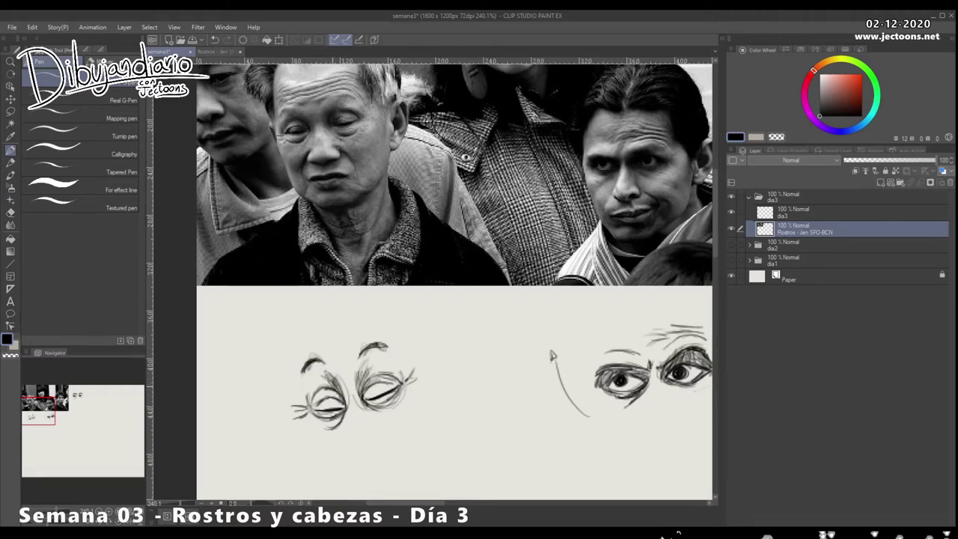
Hatch the bags under both of the elderly man's eyes and darken the right eye's lower contour
{"action": "left_click_drag", "start_coordinate": [347, 391], "coordinate": [337, 431]}
{"action": "left_click_drag", "start_coordinate": [383, 413], "coordinate": [407, 400]}
{"action": "left_click_drag", "start_coordinate": [382, 411], "coordinate": [404, 399]}
{"action": "mouse_move", "coordinate": [397, 410]}
{"action": "left_mouse_down"}
{"action": "mouse_move", "coordinate": [405, 396]}
{"action": "mouse_move", "coordinate": [377, 415]}
{"action": "left_mouse_up"}
{"action": "left_click_drag", "start_coordinate": [373, 405], "coordinate": [380, 412]}
{"action": "mouse_move", "coordinate": [385, 400]}
{"action": "left_mouse_down"}
{"action": "mouse_move", "coordinate": [383, 413]}
{"action": "mouse_move", "coordinate": [393, 407]}
{"action": "left_mouse_up"}
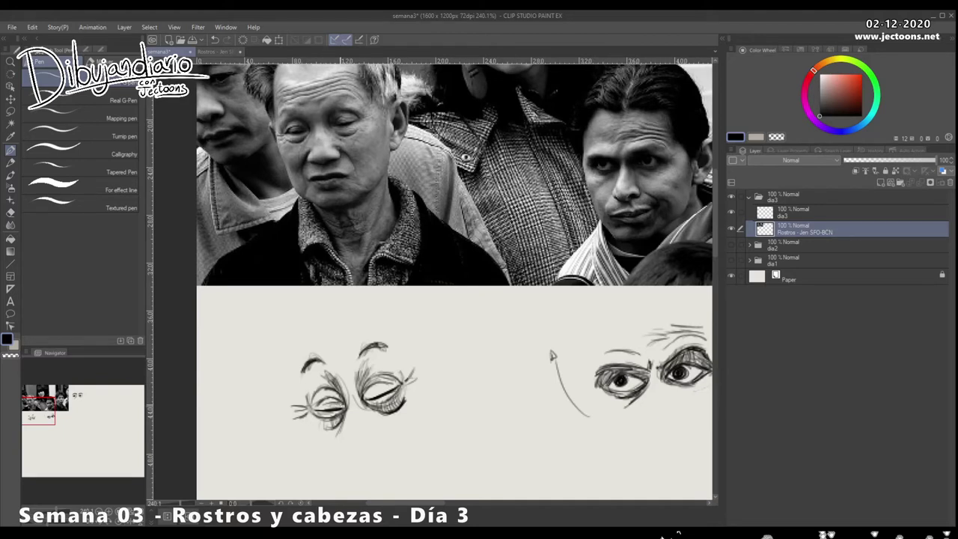
{"action": "left_click_drag", "start_coordinate": [363, 387], "coordinate": [375, 397]}
{"action": "mouse_move", "coordinate": [453, 319]}
{"action": "left_mouse_down"}
{"action": "mouse_move", "coordinate": [447, 350]}
{"action": "mouse_move", "coordinate": [467, 352]}
{"action": "mouse_move", "coordinate": [449, 343]}
{"action": "left_mouse_up"}
{"action": "left_click_drag", "start_coordinate": [452, 360], "coordinate": [462, 363]}
{"action": "mouse_move", "coordinate": [465, 324]}
{"action": "left_mouse_down"}
{"action": "mouse_move", "coordinate": [470, 354]}
{"action": "mouse_move", "coordinate": [470, 309]}
{"action": "mouse_move", "coordinate": [473, 351]}
{"action": "left_mouse_up"}
{"action": "mouse_move", "coordinate": [461, 352]}
{"action": "left_mouse_down"}
{"action": "mouse_move", "coordinate": [473, 351]}
{"action": "mouse_move", "coordinate": [462, 347]}
{"action": "mouse_move", "coordinate": [457, 360]}
{"action": "left_mouse_up"}
{"action": "left_click_drag", "start_coordinate": [446, 323], "coordinate": [436, 365]}
{"action": "left_click_drag", "start_coordinate": [469, 303], "coordinate": [459, 345]}
Shade the upper lids of both drooping eyes with short strokes
{"action": "mouse_move", "coordinate": [312, 407]}
{"action": "left_mouse_down"}
{"action": "mouse_move", "coordinate": [315, 392]}
{"action": "mouse_move", "coordinate": [341, 385]}
{"action": "mouse_move", "coordinate": [322, 390]}
{"action": "left_mouse_up"}
{"action": "left_click_drag", "start_coordinate": [380, 367], "coordinate": [392, 374]}
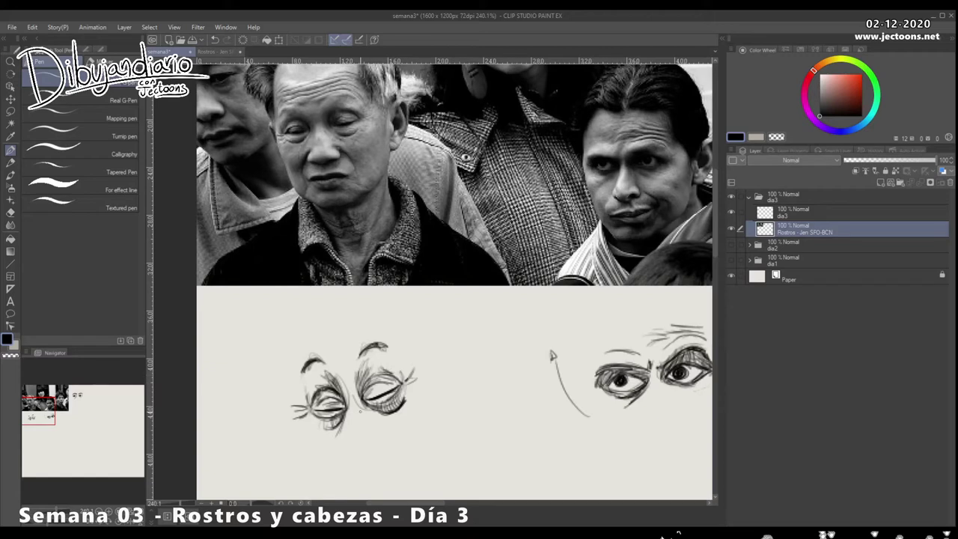
{"action": "left_click_drag", "start_coordinate": [376, 369], "coordinate": [367, 384]}
{"action": "mouse_move", "coordinate": [374, 376]}
{"action": "left_mouse_down"}
{"action": "mouse_move", "coordinate": [368, 387]}
{"action": "mouse_move", "coordinate": [391, 376]}
{"action": "mouse_move", "coordinate": [371, 402]}
{"action": "left_mouse_up"}
Sketch a side-view eyeball circle beside the elderly man's eyes with a brow profile line above it
{"action": "mouse_move", "coordinate": [464, 347]}
{"action": "left_mouse_down"}
{"action": "mouse_move", "coordinate": [450, 378]}
{"action": "mouse_move", "coordinate": [462, 344]}
{"action": "mouse_move", "coordinate": [468, 383]}
{"action": "mouse_move", "coordinate": [448, 361]}
{"action": "mouse_move", "coordinate": [468, 385]}
{"action": "left_mouse_up"}
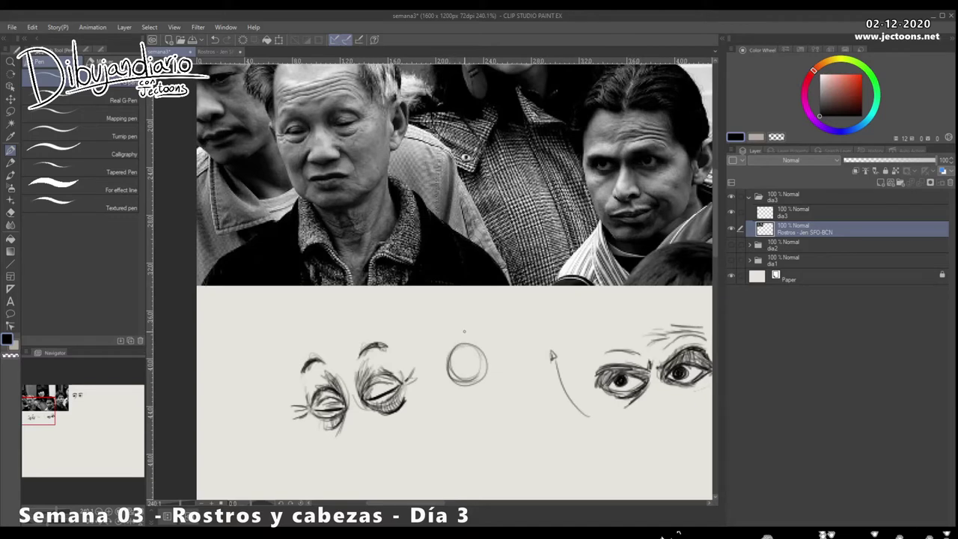
{"action": "mouse_move", "coordinate": [458, 331]}
{"action": "left_mouse_down"}
{"action": "mouse_move", "coordinate": [455, 306]}
{"action": "mouse_move", "coordinate": [460, 342]}
{"action": "left_mouse_up"}
{"action": "mouse_move", "coordinate": [454, 309]}
{"action": "left_mouse_down"}
{"action": "mouse_move", "coordinate": [456, 338]}
{"action": "mouse_move", "coordinate": [471, 347]}
{"action": "mouse_move", "coordinate": [471, 384]}
{"action": "left_mouse_up"}
{"action": "left_click_drag", "start_coordinate": [466, 343], "coordinate": [471, 382]}
{"action": "left_click_drag", "start_coordinate": [469, 359], "coordinate": [458, 395]}
Draw the lid contour and slit on the side-view eyeball, plus a curved downward arrow and a small horizontal arrow beside it
{"action": "left_click_drag", "start_coordinate": [456, 339], "coordinate": [446, 367]}
{"action": "left_click_drag", "start_coordinate": [445, 365], "coordinate": [470, 369]}
{"action": "left_click_drag", "start_coordinate": [453, 346], "coordinate": [447, 361]}
{"action": "mouse_move", "coordinate": [449, 355]}
{"action": "left_mouse_down"}
{"action": "mouse_move", "coordinate": [446, 374]}
{"action": "mouse_move", "coordinate": [464, 389]}
{"action": "mouse_move", "coordinate": [447, 386]}
{"action": "mouse_move", "coordinate": [449, 359]}
{"action": "left_mouse_up"}
{"action": "left_click_drag", "start_coordinate": [444, 319], "coordinate": [436, 365]}
{"action": "left_click_drag", "start_coordinate": [490, 337], "coordinate": [506, 342]}
{"action": "left_click_drag", "start_coordinate": [521, 307], "coordinate": [519, 398]}
{"action": "left_click_drag", "start_coordinate": [519, 362], "coordinate": [534, 361]}
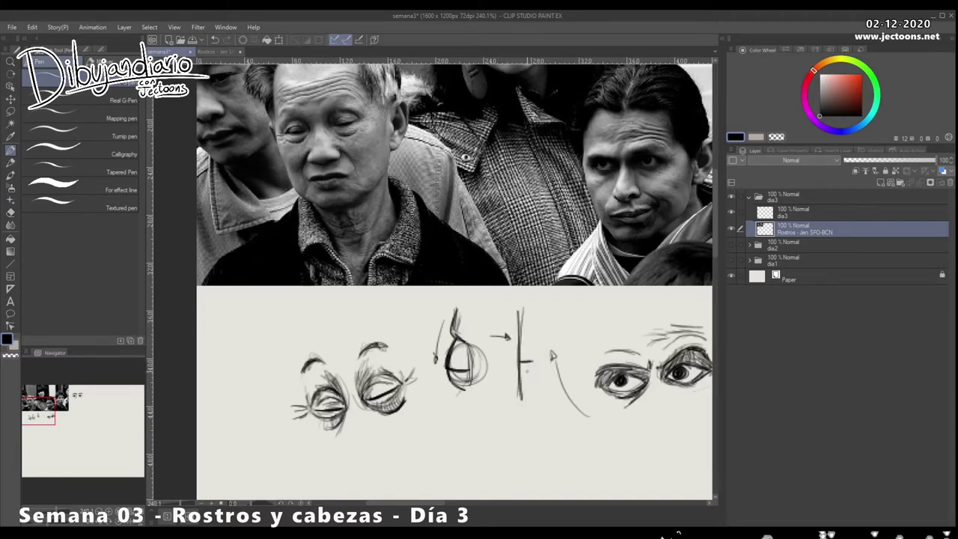
{"action": "key", "text": "ctrl+z"}
{"action": "key", "text": "ctrl+z"}
{"action": "key", "text": "ctrl+z"}
{"action": "key", "text": "ctrl+z"}
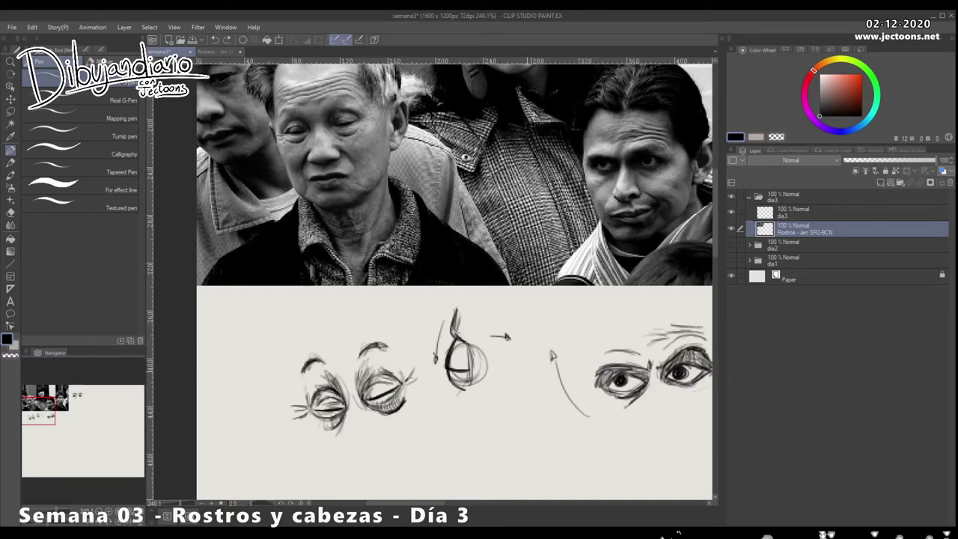
Thicken the side-view lids, extend a cheek line below them, and add shading to the elderly man's right eye
{"action": "mouse_move", "coordinate": [457, 308]}
{"action": "left_mouse_down"}
{"action": "mouse_move", "coordinate": [453, 335]}
{"action": "mouse_move", "coordinate": [471, 360]}
{"action": "mouse_move", "coordinate": [472, 383]}
{"action": "mouse_move", "coordinate": [434, 401]}
{"action": "left_mouse_up"}
{"action": "left_click_drag", "start_coordinate": [468, 347], "coordinate": [462, 394]}
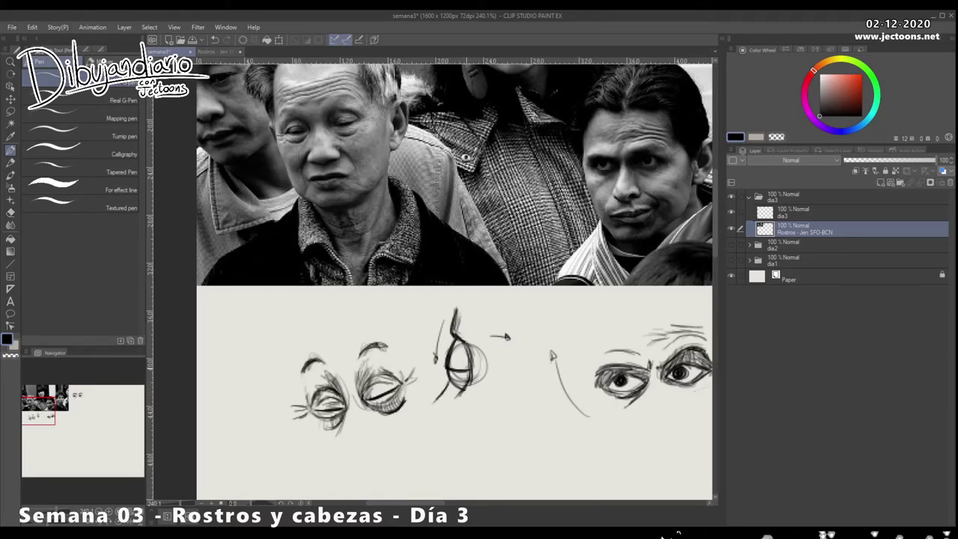
{"action": "left_click_drag", "start_coordinate": [444, 389], "coordinate": [426, 421]}
{"action": "left_click_drag", "start_coordinate": [374, 391], "coordinate": [374, 397]}
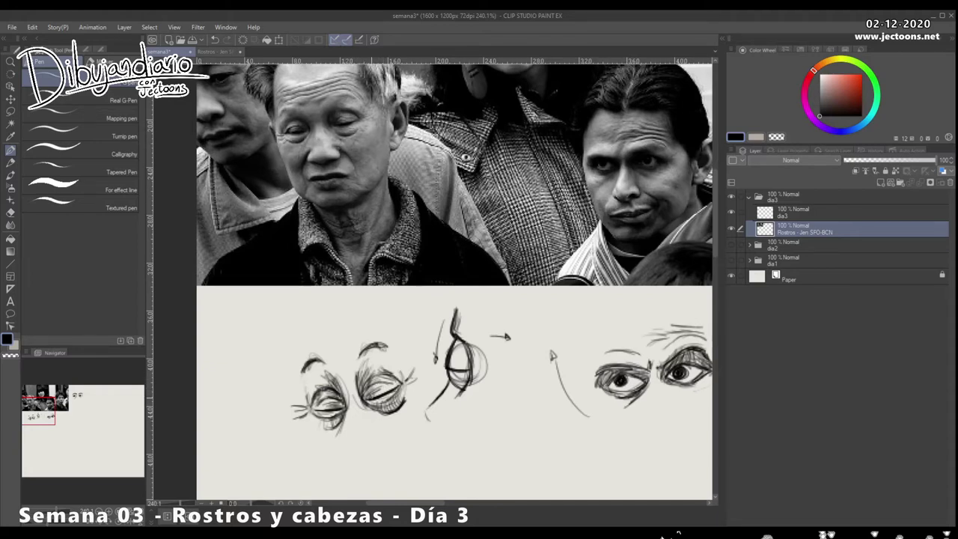
{"action": "left_click_drag", "start_coordinate": [370, 398], "coordinate": [385, 405]}
Sketch two tilted guide circles for the woman's eyes on the blank canvas below the first study
{"action": "left_click_drag", "start_coordinate": [463, 438], "coordinate": [396, 439]}
{"action": "left_click_drag", "start_coordinate": [525, 457], "coordinate": [419, 390]}
{"action": "key", "text": "ctrl+z"}
{"action": "left_click_drag", "start_coordinate": [525, 451], "coordinate": [354, 375]}
{"action": "left_click_drag", "start_coordinate": [516, 399], "coordinate": [461, 406]}
{"action": "left_click_drag", "start_coordinate": [457, 306], "coordinate": [463, 309]}
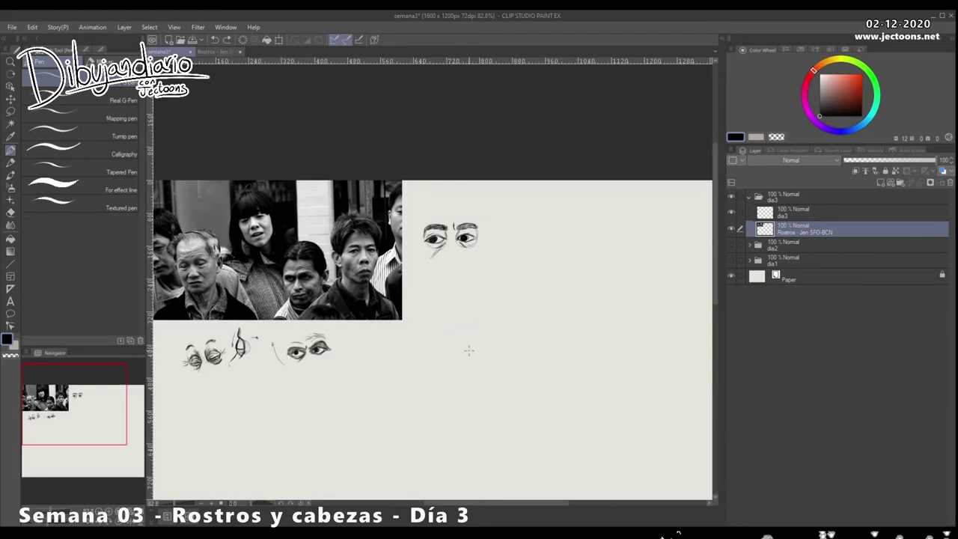
{"action": "left_click_drag", "start_coordinate": [465, 351], "coordinate": [476, 341]}
{"action": "left_click_drag", "start_coordinate": [481, 345], "coordinate": [472, 342]}
{"action": "left_click_drag", "start_coordinate": [471, 330], "coordinate": [463, 315]}
{"action": "mouse_move", "coordinate": [479, 306]}
{"action": "left_mouse_down"}
{"action": "mouse_move", "coordinate": [494, 324]}
{"action": "mouse_move", "coordinate": [508, 305]}
{"action": "left_mouse_up"}
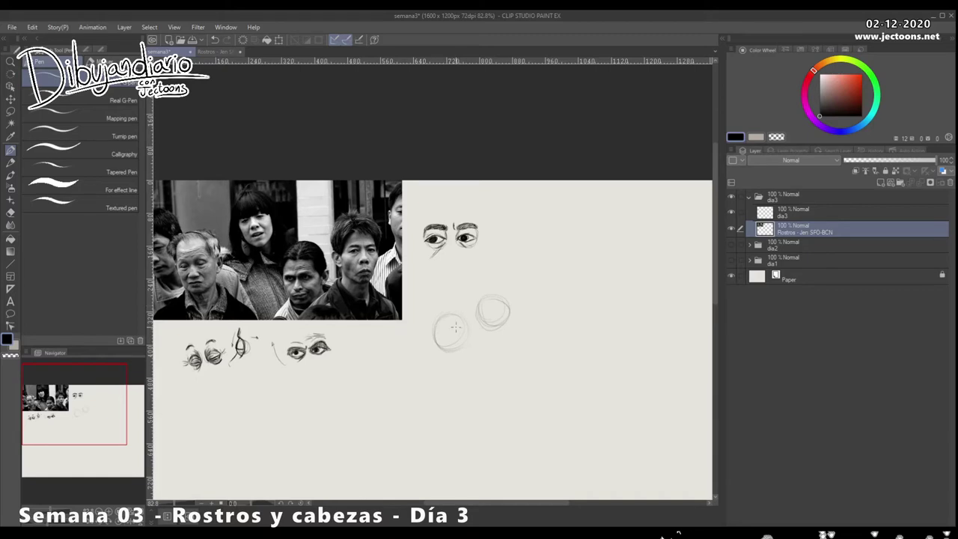
Draw slanted almond-shaped eye outlines inside the two guide circles
{"action": "left_click_drag", "start_coordinate": [449, 327], "coordinate": [462, 324]}
{"action": "left_click_drag", "start_coordinate": [441, 336], "coordinate": [461, 324]}
{"action": "mouse_move", "coordinate": [439, 341]}
{"action": "left_mouse_down"}
{"action": "mouse_move", "coordinate": [462, 322]}
{"action": "mouse_move", "coordinate": [459, 332]}
{"action": "left_mouse_up"}
{"action": "left_click_drag", "start_coordinate": [497, 308], "coordinate": [506, 309]}
{"action": "left_click_drag", "start_coordinate": [438, 342], "coordinate": [451, 332]}
{"action": "left_click_drag", "start_coordinate": [487, 310], "coordinate": [503, 305]}
{"action": "left_click_drag", "start_coordinate": [447, 327], "coordinate": [458, 333]}
{"action": "left_click_drag", "start_coordinate": [486, 316], "coordinate": [500, 308]}
Undo the last eye strokes and redraw both slanted eyes with dark irises and upper-lid creases
{"action": "key", "text": "ctrl+z"}
{"action": "key", "text": "ctrl+z"}
{"action": "key", "text": "ctrl+z"}
{"action": "key", "text": "ctrl+z"}
{"action": "key", "text": "ctrl+z"}
{"action": "key", "text": "ctrl+z"}
{"action": "left_click_drag", "start_coordinate": [447, 328], "coordinate": [458, 329]}
{"action": "left_click_drag", "start_coordinate": [489, 303], "coordinate": [503, 303]}
{"action": "mouse_move", "coordinate": [458, 317]}
{"action": "left_mouse_down"}
{"action": "mouse_move", "coordinate": [461, 327]}
{"action": "mouse_move", "coordinate": [448, 321]}
{"action": "mouse_move", "coordinate": [438, 343]}
{"action": "mouse_move", "coordinate": [461, 332]}
{"action": "left_mouse_up"}
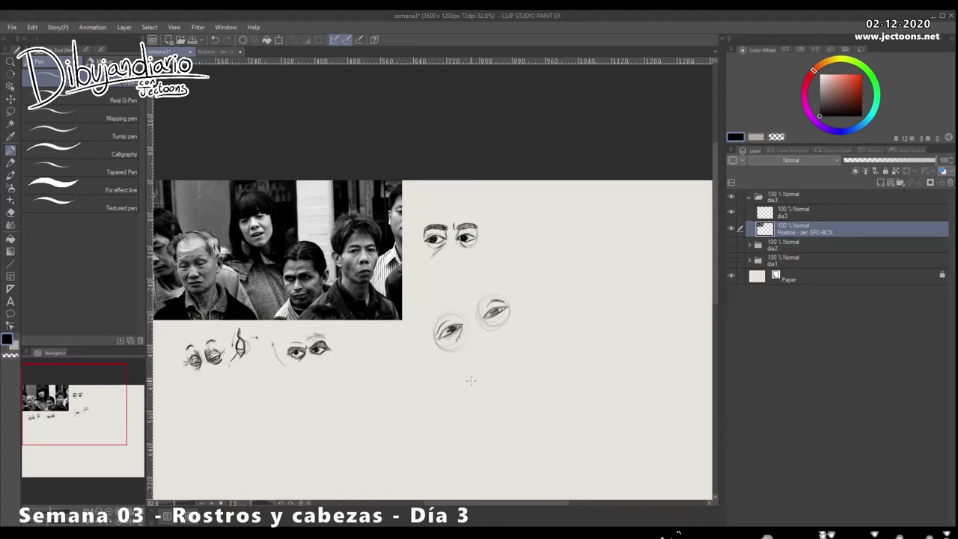
Strengthen the lids and iris of the woman's right eye and clear the iris from the left one
{"action": "mouse_move", "coordinate": [485, 321]}
{"action": "left_mouse_down"}
{"action": "mouse_move", "coordinate": [501, 316]}
{"action": "mouse_move", "coordinate": [485, 325]}
{"action": "left_mouse_up"}
{"action": "mouse_move", "coordinate": [508, 309]}
{"action": "left_mouse_down"}
{"action": "mouse_move", "coordinate": [494, 304]}
{"action": "mouse_move", "coordinate": [486, 315]}
{"action": "mouse_move", "coordinate": [496, 314]}
{"action": "left_mouse_up"}
{"action": "left_click_drag", "start_coordinate": [488, 318], "coordinate": [499, 315]}
{"action": "mouse_move", "coordinate": [448, 334]}
{"action": "left_mouse_down"}
{"action": "mouse_move", "coordinate": [452, 341]}
{"action": "mouse_move", "coordinate": [456, 319]}
{"action": "left_mouse_up"}
{"action": "left_click_drag", "start_coordinate": [446, 328], "coordinate": [456, 334]}
{"action": "key", "text": "ctrl+z"}
{"action": "key", "text": "ctrl+z"}
{"action": "key", "text": "ctrl+z"}
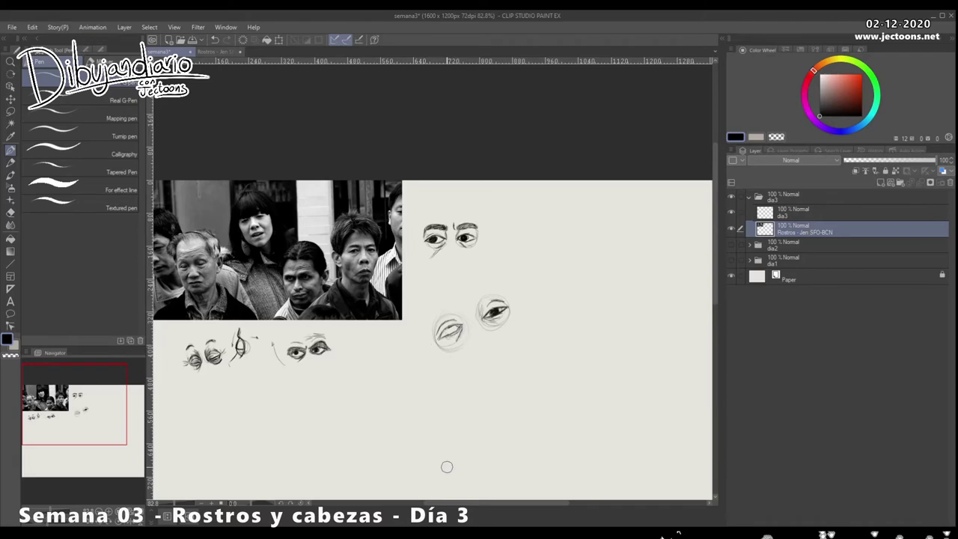
Redraw the dark iris and lids of the woman's left eye and add face-edge strokes beside it
{"action": "left_click_drag", "start_coordinate": [444, 327], "coordinate": [456, 334]}
{"action": "mouse_move", "coordinate": [418, 334]}
{"action": "left_mouse_down"}
{"action": "mouse_move", "coordinate": [432, 353]}
{"action": "mouse_move", "coordinate": [422, 344]}
{"action": "left_mouse_up"}
{"action": "mouse_move", "coordinate": [442, 332]}
{"action": "left_mouse_down"}
{"action": "mouse_move", "coordinate": [438, 340]}
{"action": "mouse_move", "coordinate": [458, 322]}
{"action": "mouse_move", "coordinate": [455, 330]}
{"action": "left_mouse_up"}
{"action": "mouse_move", "coordinate": [437, 247]}
{"action": "left_mouse_down"}
{"action": "mouse_move", "coordinate": [431, 257]}
{"action": "mouse_move", "coordinate": [436, 233]}
{"action": "mouse_move", "coordinate": [447, 242]}
{"action": "left_mouse_up"}
{"action": "mouse_move", "coordinate": [223, 377]}
{"action": "left_mouse_down"}
{"action": "mouse_move", "coordinate": [260, 389]}
{"action": "mouse_move", "coordinate": [299, 372]}
{"action": "mouse_move", "coordinate": [223, 377]}
{"action": "left_mouse_up"}
{"action": "key", "text": "ctrl+z"}
{"action": "key", "text": "ctrl+z"}
Touch up the woman's right eye and add a wrinkle beneath the first study's right eye
{"action": "left_click_drag", "start_coordinate": [484, 315], "coordinate": [494, 312]}
{"action": "mouse_move", "coordinate": [457, 238]}
{"action": "left_mouse_down"}
{"action": "mouse_move", "coordinate": [476, 234]}
{"action": "mouse_move", "coordinate": [456, 238]}
{"action": "mouse_move", "coordinate": [479, 243]}
{"action": "mouse_move", "coordinate": [463, 240]}
{"action": "mouse_move", "coordinate": [469, 248]}
{"action": "left_mouse_up"}
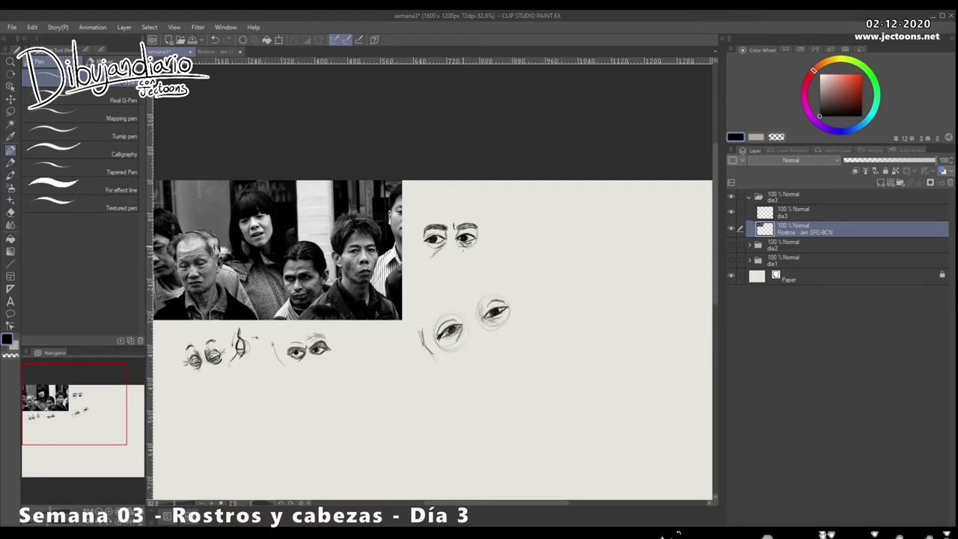
{"action": "left_click_drag", "start_coordinate": [481, 319], "coordinate": [489, 323]}
Outline the lower edge and parting of the woman's fringe above both eyes and darken the left eye's outer corner
{"action": "left_click_drag", "start_coordinate": [427, 341], "coordinate": [463, 327]}
{"action": "mouse_move", "coordinate": [480, 295]}
{"action": "left_mouse_down"}
{"action": "mouse_move", "coordinate": [466, 307]}
{"action": "mouse_move", "coordinate": [482, 273]}
{"action": "mouse_move", "coordinate": [491, 293]}
{"action": "mouse_move", "coordinate": [517, 298]}
{"action": "left_mouse_up"}
{"action": "mouse_move", "coordinate": [502, 264]}
{"action": "left_mouse_down"}
{"action": "mouse_move", "coordinate": [521, 293]}
{"action": "mouse_move", "coordinate": [483, 297]}
{"action": "left_mouse_up"}
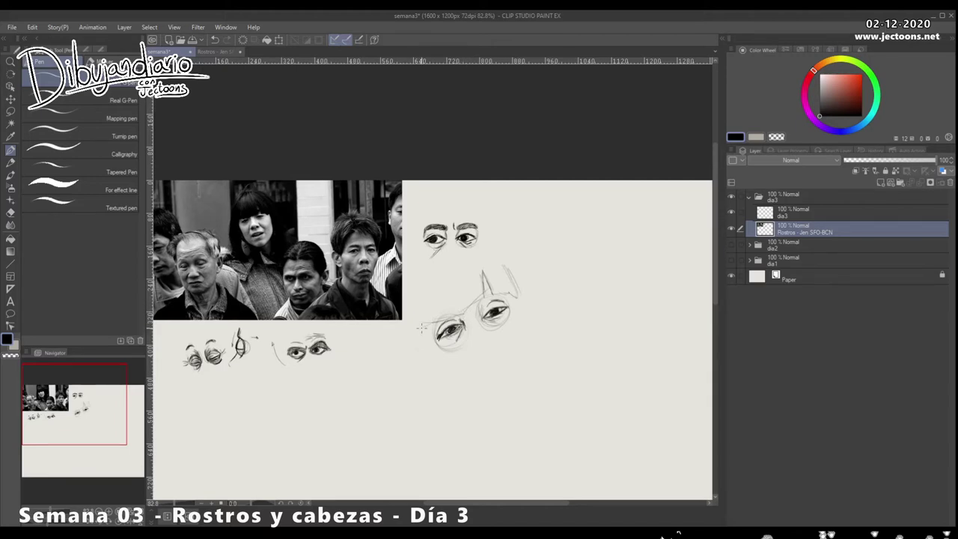
{"action": "mouse_move", "coordinate": [429, 345]}
{"action": "left_mouse_down"}
{"action": "mouse_move", "coordinate": [426, 322]}
{"action": "mouse_move", "coordinate": [442, 326]}
{"action": "left_mouse_up"}
Fill the woman's fringe with long slanted hair strokes from one side to the other
{"action": "mouse_move", "coordinate": [444, 284]}
{"action": "left_mouse_down"}
{"action": "mouse_move", "coordinate": [449, 314]}
{"action": "mouse_move", "coordinate": [458, 301]}
{"action": "mouse_move", "coordinate": [468, 310]}
{"action": "left_mouse_up"}
{"action": "mouse_move", "coordinate": [471, 275]}
{"action": "left_mouse_down"}
{"action": "mouse_move", "coordinate": [476, 294]}
{"action": "mouse_move", "coordinate": [480, 281]}
{"action": "left_mouse_up"}
{"action": "mouse_move", "coordinate": [474, 266]}
{"action": "left_mouse_down"}
{"action": "mouse_move", "coordinate": [503, 268]}
{"action": "mouse_move", "coordinate": [500, 283]}
{"action": "mouse_move", "coordinate": [498, 262]}
{"action": "mouse_move", "coordinate": [516, 299]}
{"action": "left_mouse_up"}
{"action": "left_click_drag", "start_coordinate": [418, 286], "coordinate": [431, 322]}
{"action": "left_click_drag", "start_coordinate": [427, 288], "coordinate": [438, 317]}
{"action": "left_click_drag", "start_coordinate": [435, 290], "coordinate": [444, 314]}
{"action": "left_click_drag", "start_coordinate": [428, 283], "coordinate": [459, 311]}
{"action": "left_click_drag", "start_coordinate": [455, 288], "coordinate": [471, 308]}
{"action": "left_click_drag", "start_coordinate": [467, 283], "coordinate": [478, 302]}
{"action": "mouse_move", "coordinate": [473, 266]}
{"action": "left_mouse_down"}
{"action": "mouse_move", "coordinate": [481, 289]}
{"action": "mouse_move", "coordinate": [506, 295]}
{"action": "left_mouse_up"}
{"action": "left_click_drag", "start_coordinate": [501, 277], "coordinate": [516, 287]}
Sketch the round tip and nostril wings of the rightmost man's nose in the blank area beside the eye studies
{"action": "mouse_move", "coordinate": [482, 398]}
{"action": "left_mouse_down"}
{"action": "mouse_move", "coordinate": [516, 337]}
{"action": "mouse_move", "coordinate": [427, 375]}
{"action": "mouse_move", "coordinate": [456, 353]}
{"action": "left_mouse_up"}
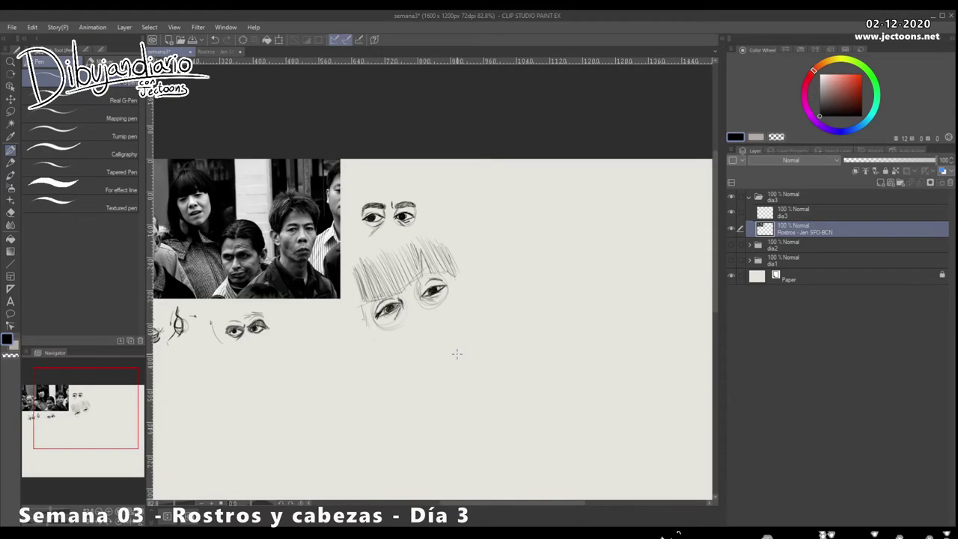
{"action": "left_click_drag", "start_coordinate": [483, 278], "coordinate": [502, 278]}
{"action": "left_click_drag", "start_coordinate": [531, 225], "coordinate": [504, 235]}
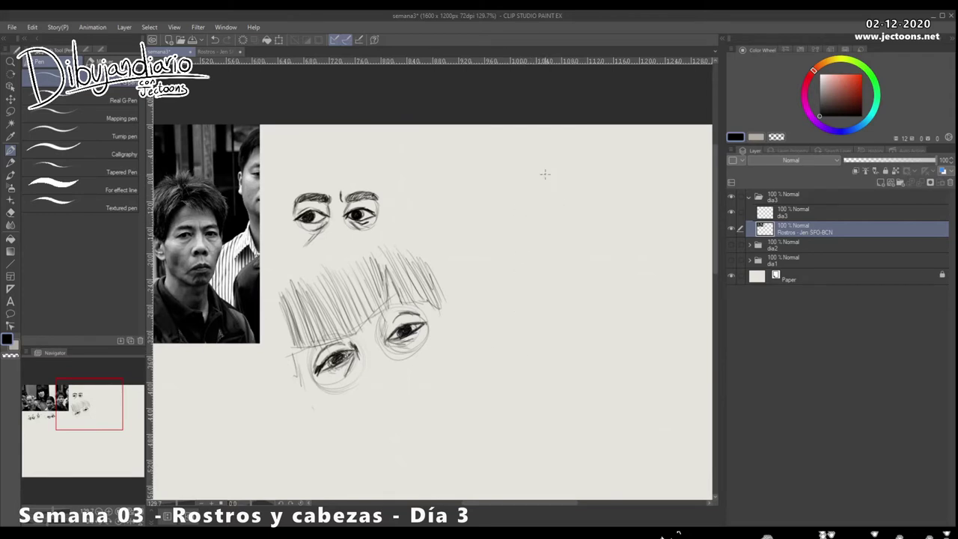
{"action": "mouse_move", "coordinate": [570, 222]}
{"action": "left_mouse_down"}
{"action": "mouse_move", "coordinate": [573, 241]}
{"action": "mouse_move", "coordinate": [558, 239]}
{"action": "left_mouse_up"}
{"action": "left_click_drag", "start_coordinate": [568, 222], "coordinate": [573, 238]}
{"action": "mouse_move", "coordinate": [550, 229]}
{"action": "left_mouse_down"}
{"action": "mouse_move", "coordinate": [542, 252]}
{"action": "mouse_move", "coordinate": [545, 226]}
{"action": "mouse_move", "coordinate": [562, 244]}
{"action": "left_mouse_up"}
{"action": "left_click_drag", "start_coordinate": [573, 239], "coordinate": [581, 238]}
{"action": "left_click_drag", "start_coordinate": [573, 223], "coordinate": [580, 238]}
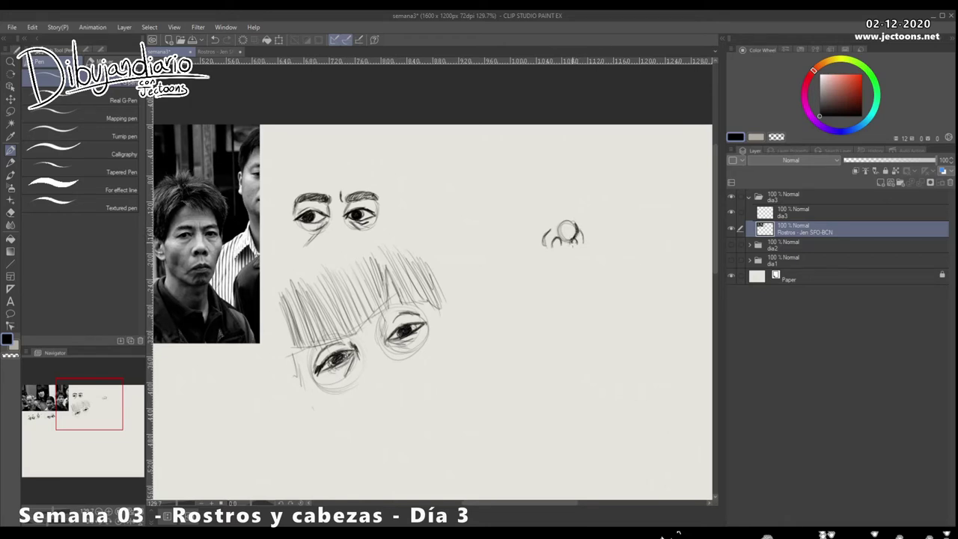
Add the bridge line to the man's nose, darken both nostrils and reinforce the outer wings
{"action": "mouse_move", "coordinate": [554, 240]}
{"action": "left_mouse_down"}
{"action": "mouse_move", "coordinate": [562, 193]}
{"action": "mouse_move", "coordinate": [568, 217]}
{"action": "left_mouse_up"}
{"action": "left_click_drag", "start_coordinate": [581, 228], "coordinate": [585, 251]}
{"action": "mouse_move", "coordinate": [580, 230]}
{"action": "left_mouse_down"}
{"action": "mouse_move", "coordinate": [578, 243]}
{"action": "mouse_move", "coordinate": [560, 221]}
{"action": "mouse_move", "coordinate": [561, 235]}
{"action": "left_mouse_up"}
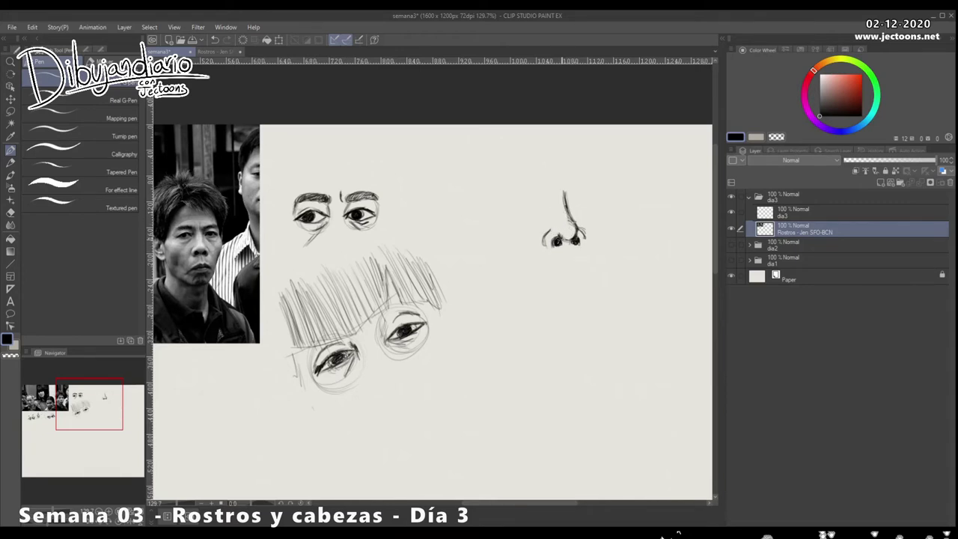
{"action": "mouse_move", "coordinate": [571, 241]}
{"action": "left_mouse_down"}
{"action": "mouse_move", "coordinate": [587, 240]}
{"action": "mouse_move", "coordinate": [545, 247]}
{"action": "left_mouse_up"}
{"action": "left_click_drag", "start_coordinate": [547, 234], "coordinate": [536, 251]}
{"action": "left_click_drag", "start_coordinate": [552, 240], "coordinate": [551, 238]}
{"action": "mouse_move", "coordinate": [569, 229]}
{"action": "left_mouse_down"}
{"action": "mouse_move", "coordinate": [565, 239]}
{"action": "mouse_move", "coordinate": [582, 243]}
{"action": "left_mouse_up"}
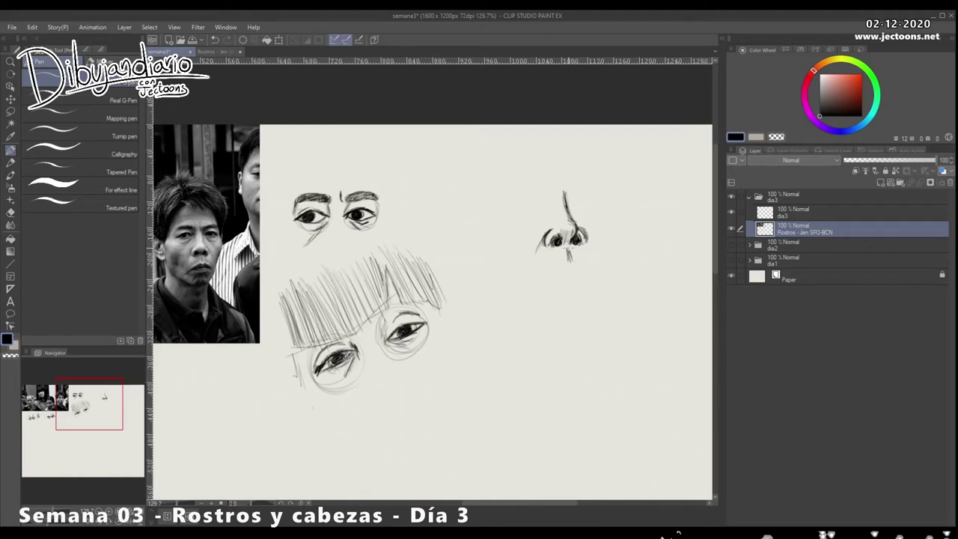
Draw the groove beneath the man's nose and the downturned upper lip with lines sloping to both mouth corners
{"action": "left_click_drag", "start_coordinate": [557, 223], "coordinate": [570, 260]}
{"action": "left_click_drag", "start_coordinate": [567, 264], "coordinate": [574, 265]}
{"action": "left_click_drag", "start_coordinate": [560, 267], "coordinate": [549, 276]}
{"action": "left_click_drag", "start_coordinate": [584, 265], "coordinate": [565, 267]}
{"action": "left_click_drag", "start_coordinate": [566, 264], "coordinate": [522, 314]}
{"action": "mouse_move", "coordinate": [551, 284]}
{"action": "left_mouse_down"}
{"action": "mouse_move", "coordinate": [582, 267]}
{"action": "mouse_move", "coordinate": [599, 296]}
{"action": "mouse_move", "coordinate": [583, 282]}
{"action": "mouse_move", "coordinate": [609, 302]}
{"action": "left_mouse_up"}
{"action": "left_click_drag", "start_coordinate": [579, 265], "coordinate": [572, 269]}
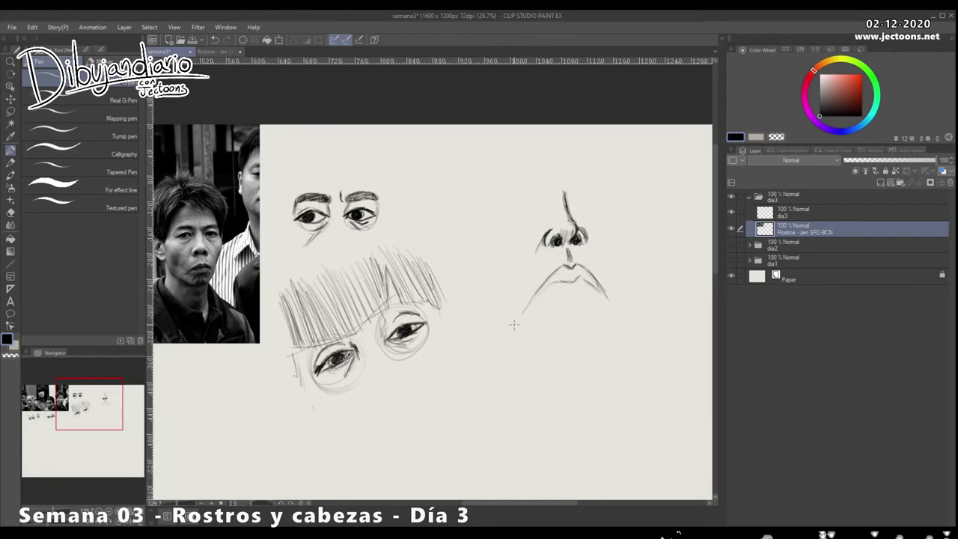
Darken the man's drooping mouth corner line and add the lower lip contour with a faint curve beneath it
{"action": "left_click_drag", "start_coordinate": [548, 289], "coordinate": [525, 314]}
{"action": "left_click_drag", "start_coordinate": [599, 272], "coordinate": [601, 286]}
{"action": "left_click_drag", "start_coordinate": [561, 263], "coordinate": [531, 277]}
{"action": "key", "text": "ctrl+z"}
{"action": "key", "text": "ctrl+z"}
{"action": "key", "text": "ctrl+z"}
{"action": "mouse_move", "coordinate": [552, 290]}
{"action": "left_mouse_down"}
{"action": "mouse_move", "coordinate": [577, 291]}
{"action": "mouse_move", "coordinate": [526, 308]}
{"action": "left_mouse_up"}
{"action": "mouse_move", "coordinate": [589, 300]}
{"action": "left_mouse_down"}
{"action": "mouse_move", "coordinate": [566, 306]}
{"action": "mouse_move", "coordinate": [565, 282]}
{"action": "mouse_move", "coordinate": [580, 277]}
{"action": "left_mouse_up"}
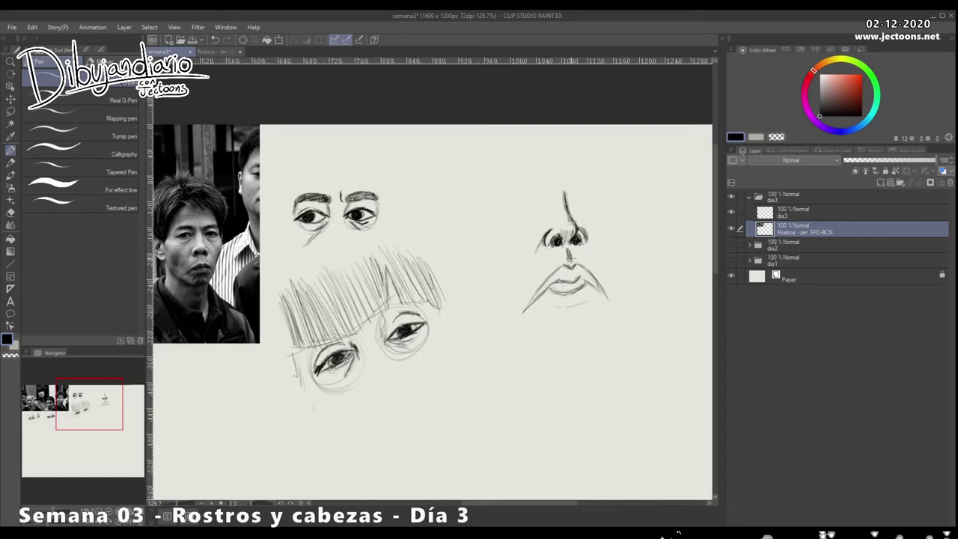
Thicken the man's drooping mouth lines and shade the upper lip
{"action": "left_click_drag", "start_coordinate": [562, 268], "coordinate": [524, 311]}
{"action": "mouse_move", "coordinate": [530, 302]}
{"action": "left_mouse_down"}
{"action": "mouse_move", "coordinate": [522, 314]}
{"action": "mouse_move", "coordinate": [544, 290]}
{"action": "mouse_move", "coordinate": [579, 279]}
{"action": "mouse_move", "coordinate": [565, 279]}
{"action": "mouse_move", "coordinate": [583, 282]}
{"action": "mouse_move", "coordinate": [533, 301]}
{"action": "mouse_move", "coordinate": [572, 278]}
{"action": "mouse_move", "coordinate": [600, 281]}
{"action": "mouse_move", "coordinate": [603, 295]}
{"action": "mouse_move", "coordinate": [581, 285]}
{"action": "mouse_move", "coordinate": [569, 296]}
{"action": "mouse_move", "coordinate": [579, 286]}
{"action": "mouse_move", "coordinate": [553, 298]}
{"action": "mouse_move", "coordinate": [572, 294]}
{"action": "left_mouse_up"}
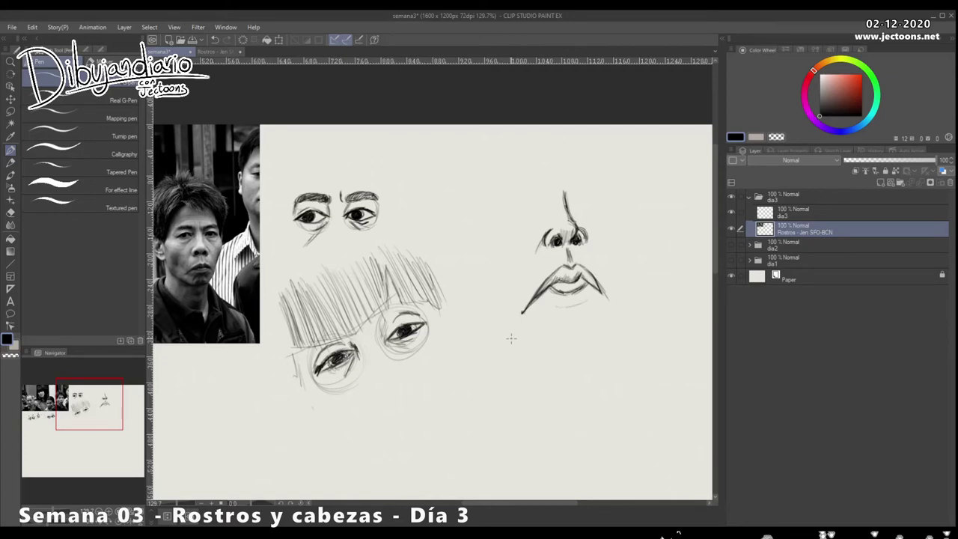
{"action": "mouse_move", "coordinate": [561, 265]}
{"action": "left_mouse_down"}
{"action": "mouse_move", "coordinate": [579, 263]}
{"action": "mouse_move", "coordinate": [602, 293]}
{"action": "left_mouse_up"}
{"action": "left_click_drag", "start_coordinate": [567, 266], "coordinate": [572, 272]}
Hatch beneath the man's lower lip, erase that shading, and mark the chin with short light strokes instead
{"action": "mouse_move", "coordinate": [559, 301]}
{"action": "left_mouse_down"}
{"action": "mouse_move", "coordinate": [550, 319]}
{"action": "mouse_move", "coordinate": [581, 304]}
{"action": "left_mouse_up"}
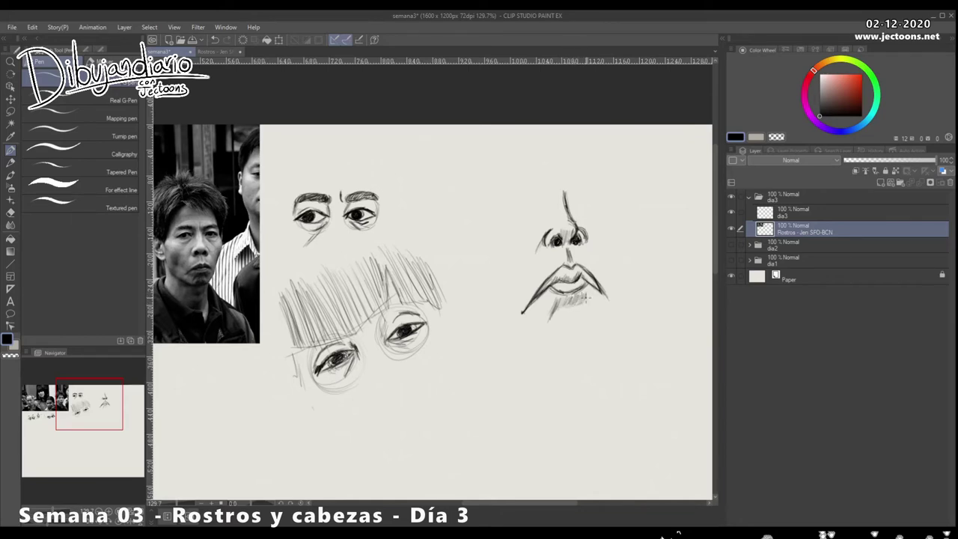
{"action": "mouse_move", "coordinate": [578, 309]}
{"action": "left_mouse_down"}
{"action": "mouse_move", "coordinate": [580, 300]}
{"action": "mouse_move", "coordinate": [558, 304]}
{"action": "mouse_move", "coordinate": [560, 311]}
{"action": "left_mouse_up"}
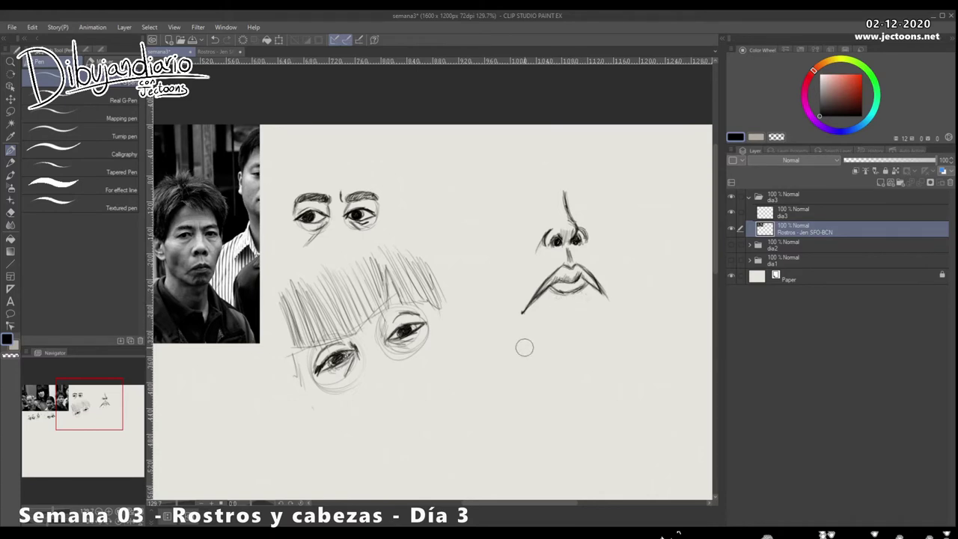
{"action": "left_click_drag", "start_coordinate": [564, 312], "coordinate": [577, 309]}
{"action": "left_click_drag", "start_coordinate": [568, 266], "coordinate": [525, 309]}
{"action": "mouse_move", "coordinate": [547, 276]}
{"action": "left_mouse_down"}
{"action": "mouse_move", "coordinate": [576, 262]}
{"action": "mouse_move", "coordinate": [597, 289]}
{"action": "left_mouse_up"}
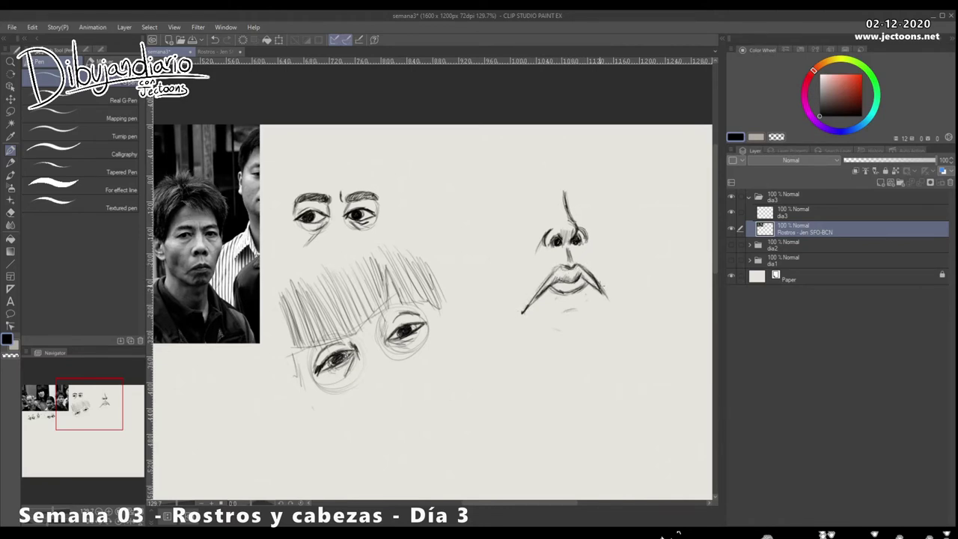
Lasso the man's nose, enlarge it slightly with a transform, and clear the selection
{"action": "key", "text": "m"}
{"action": "mouse_move", "coordinate": [566, 183]}
{"action": "left_mouse_down"}
{"action": "mouse_move", "coordinate": [534, 250]}
{"action": "mouse_move", "coordinate": [563, 251]}
{"action": "mouse_move", "coordinate": [567, 183]}
{"action": "left_mouse_up"}
{"action": "key", "text": "ctrl+t"}
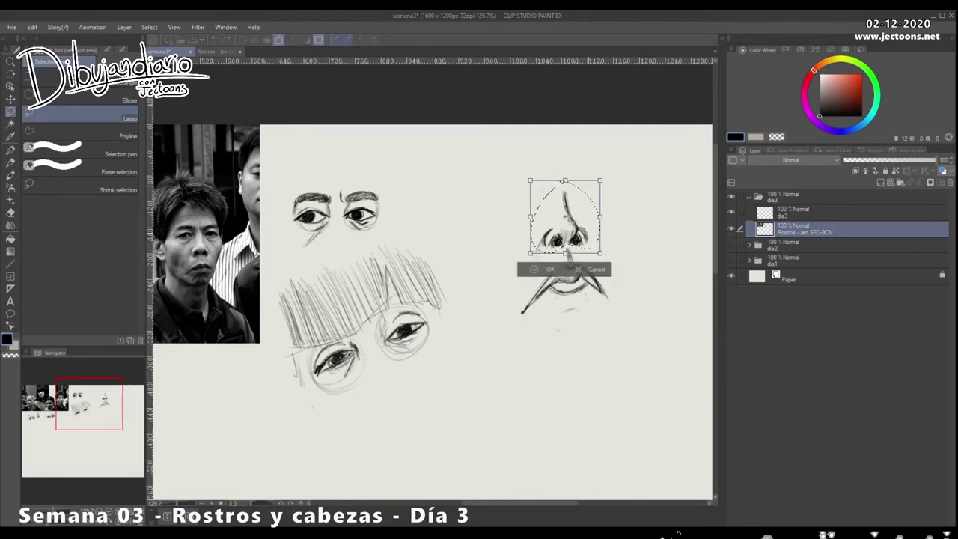
{"action": "mouse_move", "coordinate": [600, 216]}
{"action": "left_mouse_down"}
{"action": "mouse_move", "coordinate": [610, 217]}
{"action": "mouse_move", "coordinate": [582, 193]}
{"action": "left_mouse_up"}
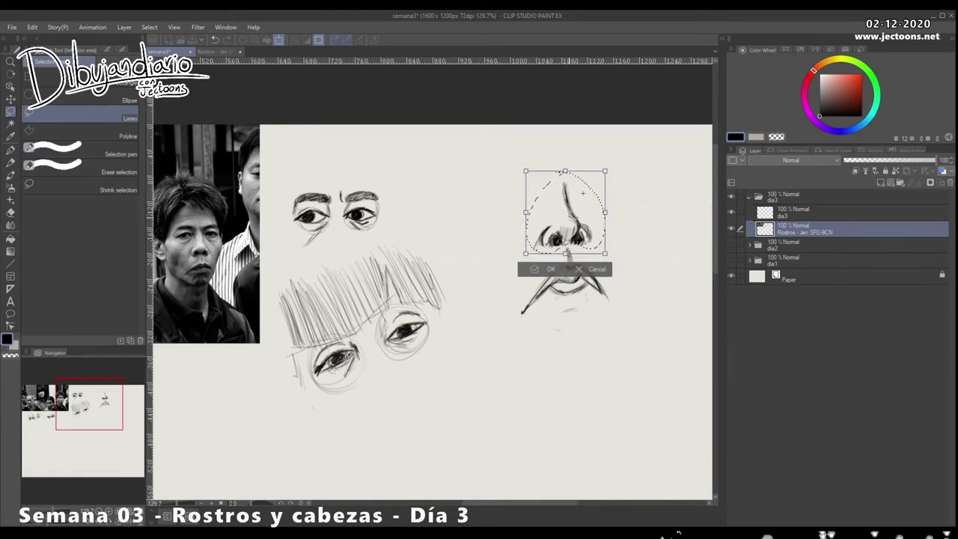
{"action": "key", "text": "Return"}
{"action": "key", "text": "ctrl+d"}
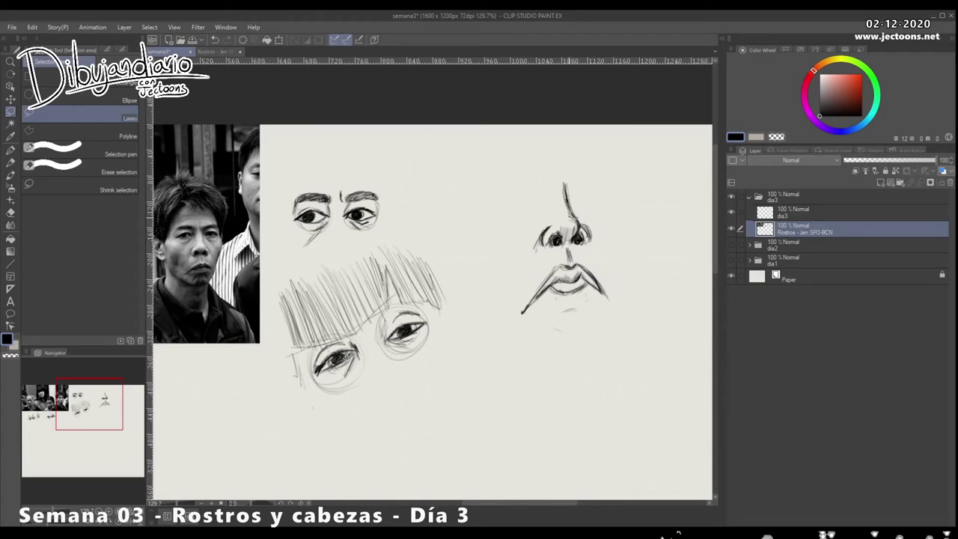
Sketch a tilted wedge-shaped block for the woman's nose with the Pen tool in the blank area below the photo
{"action": "left_click", "coordinate": [10, 149]}
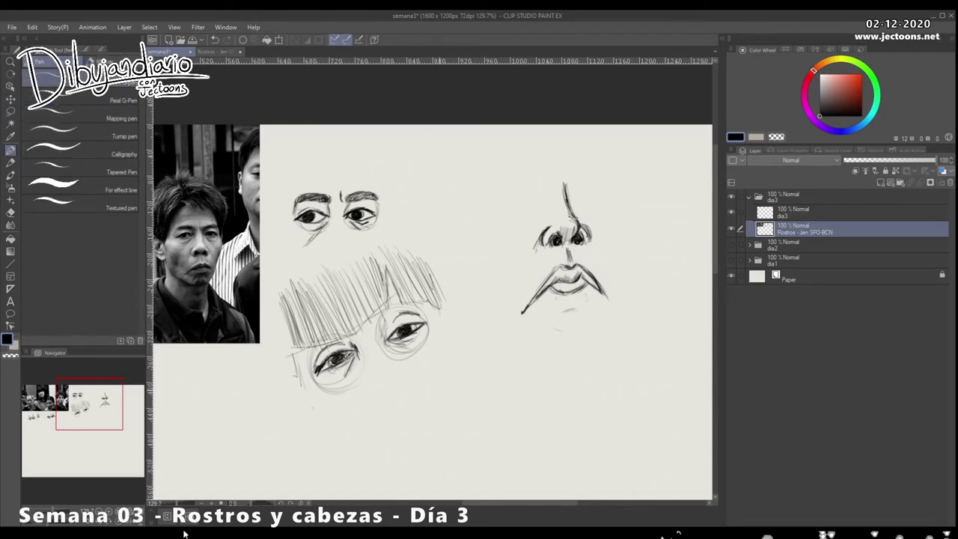
{"action": "left_click_drag", "start_coordinate": [494, 317], "coordinate": [560, 299]}
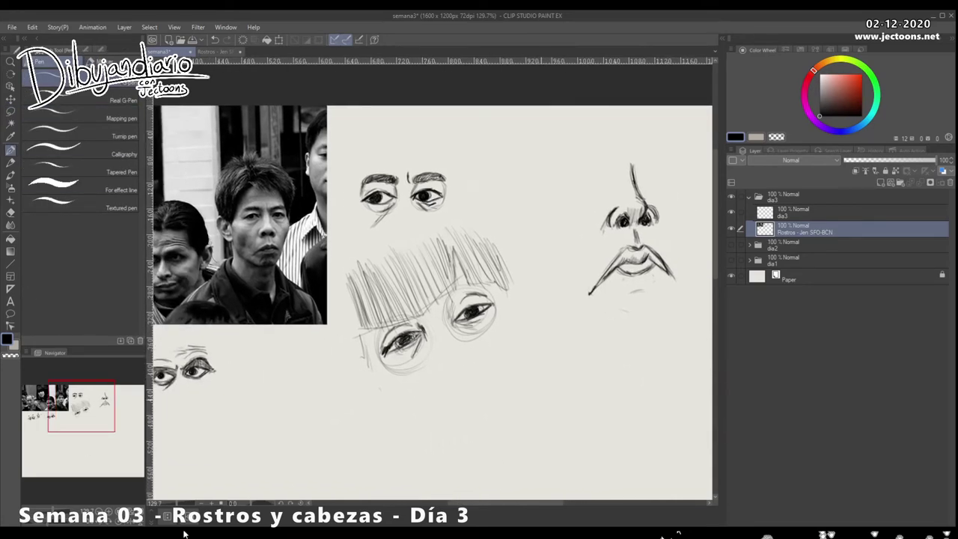
{"action": "left_click_drag", "start_coordinate": [443, 301], "coordinate": [432, 302]}
{"action": "scroll", "coordinate": [428, 299], "scroll_direction": "right", "scroll_amount": 1}
{"action": "scroll", "coordinate": [428, 299], "scroll_direction": "down", "scroll_amount": 1}
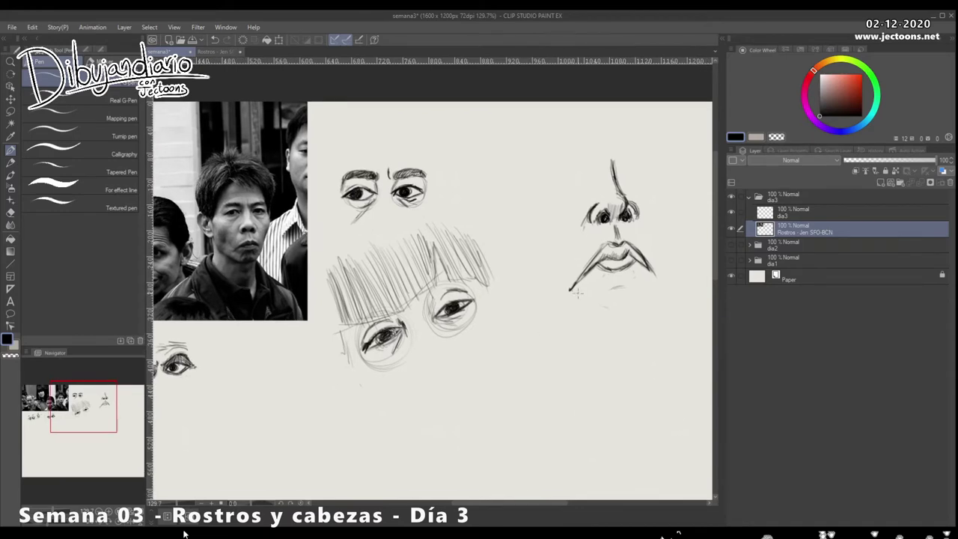
{"action": "left_click_drag", "start_coordinate": [257, 458], "coordinate": [388, 363]}
{"action": "left_click_drag", "start_coordinate": [652, 208], "coordinate": [617, 252]}
{"action": "left_click_drag", "start_coordinate": [435, 221], "coordinate": [447, 261]}
{"action": "left_click_drag", "start_coordinate": [432, 218], "coordinate": [450, 261]}
{"action": "mouse_move", "coordinate": [443, 212]}
{"action": "left_mouse_down"}
{"action": "mouse_move", "coordinate": [450, 238]}
{"action": "mouse_move", "coordinate": [490, 244]}
{"action": "left_mouse_up"}
{"action": "mouse_move", "coordinate": [400, 393]}
{"action": "left_mouse_down"}
{"action": "mouse_move", "coordinate": [438, 394]}
{"action": "mouse_move", "coordinate": [419, 396]}
{"action": "left_mouse_up"}
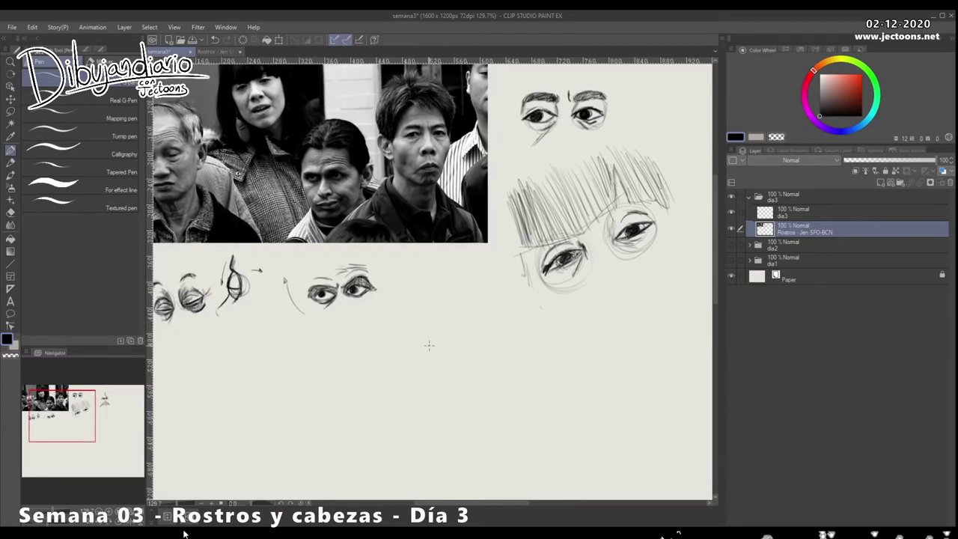
{"action": "left_click_drag", "start_coordinate": [434, 312], "coordinate": [437, 338]}
{"action": "left_click_drag", "start_coordinate": [435, 329], "coordinate": [437, 356]}
{"action": "left_click_drag", "start_coordinate": [433, 320], "coordinate": [435, 367]}
{"action": "mouse_move", "coordinate": [449, 320]}
{"action": "left_mouse_down"}
{"action": "mouse_move", "coordinate": [465, 340]}
{"action": "mouse_move", "coordinate": [442, 314]}
{"action": "mouse_move", "coordinate": [435, 375]}
{"action": "mouse_move", "coordinate": [462, 362]}
{"action": "left_mouse_up"}
{"action": "mouse_move", "coordinate": [449, 308]}
{"action": "left_mouse_down"}
{"action": "mouse_move", "coordinate": [467, 350]}
{"action": "mouse_move", "coordinate": [440, 366]}
{"action": "mouse_move", "coordinate": [454, 368]}
{"action": "left_mouse_up"}
{"action": "mouse_move", "coordinate": [439, 367]}
{"action": "left_mouse_down"}
{"action": "mouse_move", "coordinate": [437, 377]}
{"action": "mouse_move", "coordinate": [472, 357]}
{"action": "left_mouse_up"}
{"action": "left_click_drag", "start_coordinate": [443, 322], "coordinate": [448, 337]}
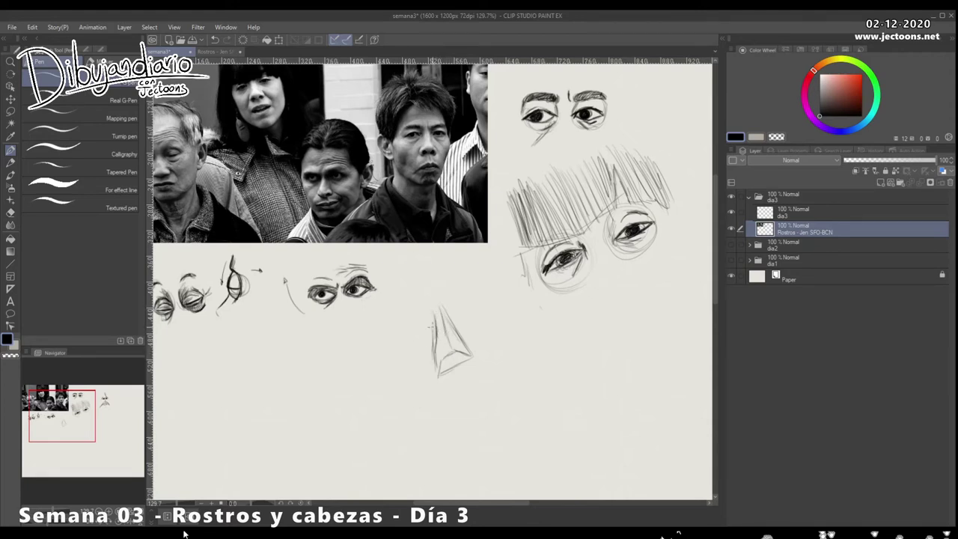
Draw the nostrils and wings inside the woman's nose block and add a crease line running down from each wing
{"action": "left_click_drag", "start_coordinate": [437, 320], "coordinate": [435, 351]}
{"action": "mouse_move", "coordinate": [437, 338]}
{"action": "left_mouse_down"}
{"action": "mouse_move", "coordinate": [446, 358]}
{"action": "mouse_move", "coordinate": [434, 364]}
{"action": "mouse_move", "coordinate": [438, 377]}
{"action": "left_mouse_up"}
{"action": "mouse_move", "coordinate": [440, 367]}
{"action": "left_mouse_down"}
{"action": "mouse_move", "coordinate": [471, 356]}
{"action": "mouse_move", "coordinate": [465, 339]}
{"action": "mouse_move", "coordinate": [476, 344]}
{"action": "mouse_move", "coordinate": [444, 305]}
{"action": "left_mouse_up"}
{"action": "left_click_drag", "start_coordinate": [443, 344], "coordinate": [449, 313]}
{"action": "mouse_move", "coordinate": [455, 354]}
{"action": "left_mouse_down"}
{"action": "mouse_move", "coordinate": [466, 347]}
{"action": "mouse_move", "coordinate": [494, 368]}
{"action": "left_mouse_up"}
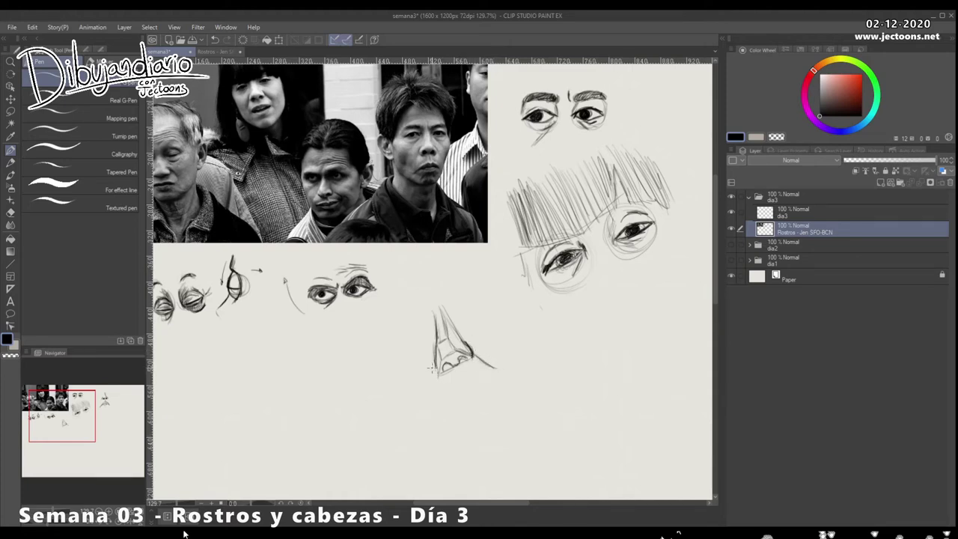
{"action": "left_click_drag", "start_coordinate": [436, 364], "coordinate": [437, 398]}
{"action": "mouse_move", "coordinate": [435, 350]}
{"action": "left_mouse_down"}
{"action": "mouse_move", "coordinate": [434, 370]}
{"action": "mouse_move", "coordinate": [449, 377]}
{"action": "mouse_move", "coordinate": [435, 369]}
{"action": "mouse_move", "coordinate": [438, 354]}
{"action": "mouse_move", "coordinate": [433, 361]}
{"action": "left_mouse_up"}
{"action": "mouse_move", "coordinate": [451, 317]}
{"action": "left_mouse_down"}
{"action": "mouse_move", "coordinate": [470, 362]}
{"action": "mouse_move", "coordinate": [446, 376]}
{"action": "left_mouse_up"}
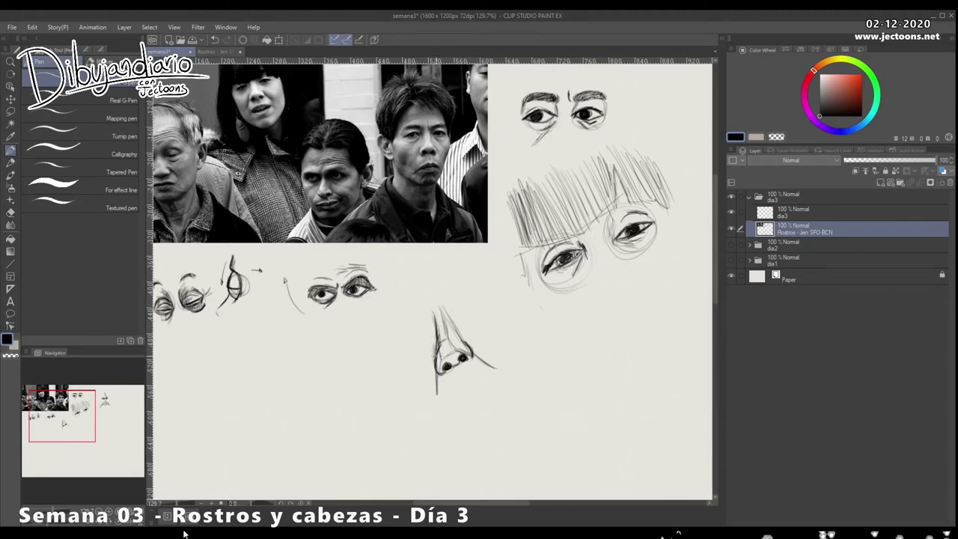
Erase the block's bridge lines, shade the underside of the woman's nose and darken the nostrils and wings
{"action": "mouse_move", "coordinate": [443, 316]}
{"action": "left_mouse_down"}
{"action": "mouse_move", "coordinate": [453, 347]}
{"action": "mouse_move", "coordinate": [444, 354]}
{"action": "left_mouse_up"}
{"action": "left_click_drag", "start_coordinate": [463, 353], "coordinate": [456, 351]}
{"action": "mouse_move", "coordinate": [439, 302]}
{"action": "left_mouse_down"}
{"action": "mouse_move", "coordinate": [458, 331]}
{"action": "mouse_move", "coordinate": [447, 327]}
{"action": "left_mouse_up"}
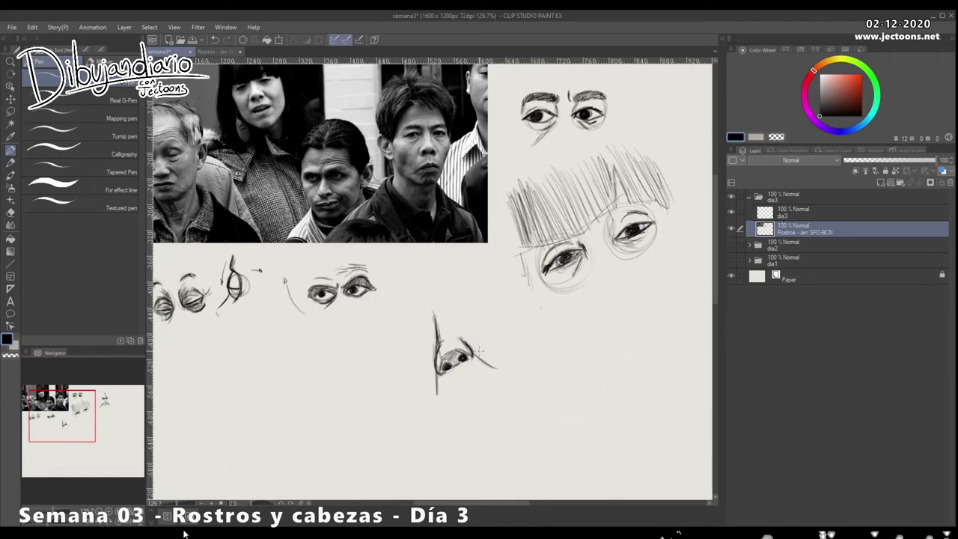
{"action": "left_click_drag", "start_coordinate": [482, 358], "coordinate": [497, 374]}
{"action": "left_click_drag", "start_coordinate": [464, 360], "coordinate": [455, 365]}
{"action": "left_click_drag", "start_coordinate": [433, 314], "coordinate": [422, 367]}
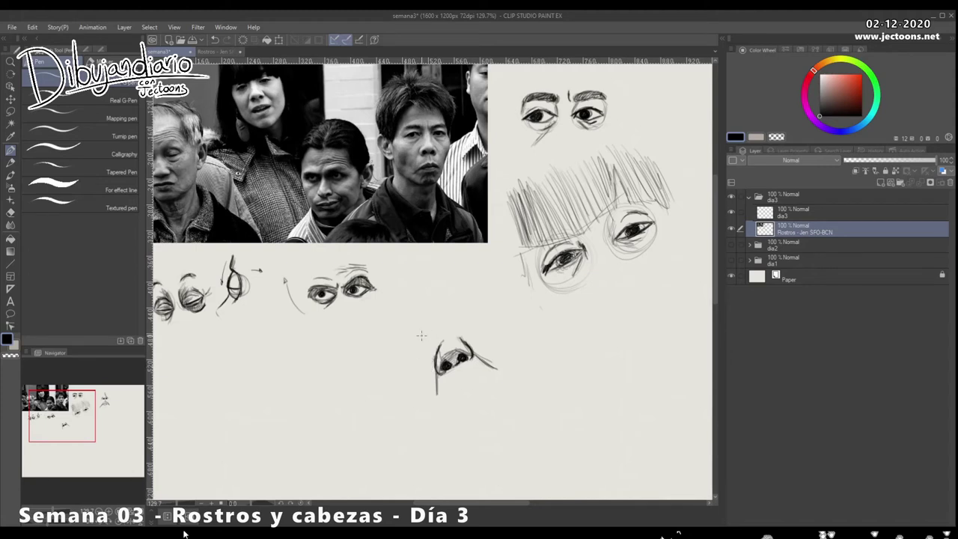
Redraw the bridge of the woman's nose with light slanted strokes tilted to match her head
{"action": "mouse_move", "coordinate": [449, 333]}
{"action": "left_mouse_down"}
{"action": "mouse_move", "coordinate": [422, 371]}
{"action": "mouse_move", "coordinate": [434, 364]}
{"action": "left_mouse_up"}
{"action": "left_click_drag", "start_coordinate": [432, 305], "coordinate": [454, 335]}
{"action": "left_click_drag", "start_coordinate": [421, 314], "coordinate": [430, 341]}
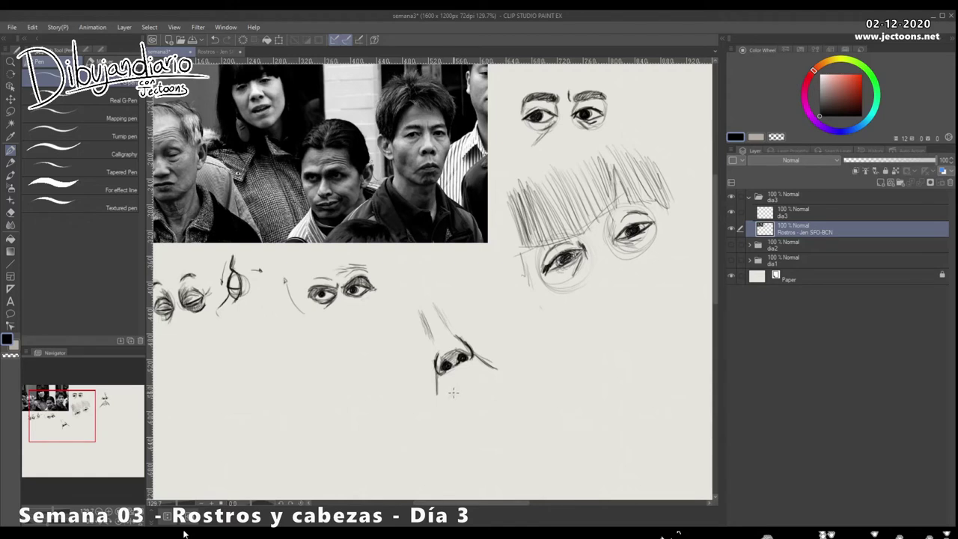
Outline the woman's slanted lips beneath her nose with an arched upper edge and a curved lower edge
{"action": "left_click_drag", "start_coordinate": [453, 389], "coordinate": [488, 378]}
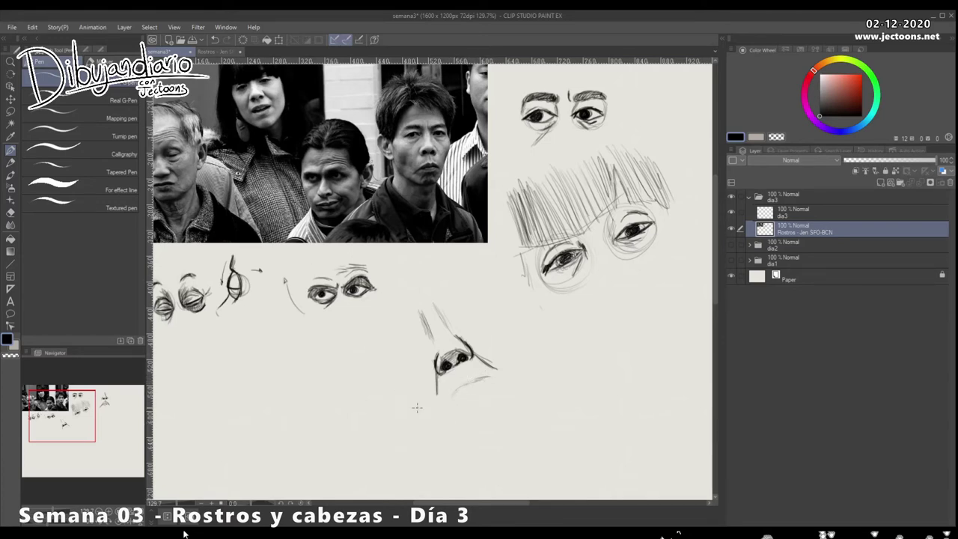
{"action": "mouse_move", "coordinate": [602, 299]}
{"action": "left_mouse_down"}
{"action": "mouse_move", "coordinate": [356, 345]}
{"action": "mouse_move", "coordinate": [574, 319]}
{"action": "mouse_move", "coordinate": [585, 314]}
{"action": "mouse_move", "coordinate": [586, 271]}
{"action": "mouse_move", "coordinate": [604, 274]}
{"action": "left_mouse_up"}
{"action": "mouse_move", "coordinate": [497, 351]}
{"action": "left_mouse_down"}
{"action": "mouse_move", "coordinate": [458, 365]}
{"action": "mouse_move", "coordinate": [444, 383]}
{"action": "left_mouse_up"}
{"action": "mouse_move", "coordinate": [495, 352]}
{"action": "left_mouse_down"}
{"action": "mouse_move", "coordinate": [440, 389]}
{"action": "mouse_move", "coordinate": [479, 377]}
{"action": "mouse_move", "coordinate": [509, 350]}
{"action": "mouse_move", "coordinate": [477, 378]}
{"action": "left_mouse_up"}
{"action": "mouse_move", "coordinate": [506, 349]}
{"action": "left_mouse_down"}
{"action": "mouse_move", "coordinate": [452, 369]}
{"action": "mouse_move", "coordinate": [442, 389]}
{"action": "left_mouse_up"}
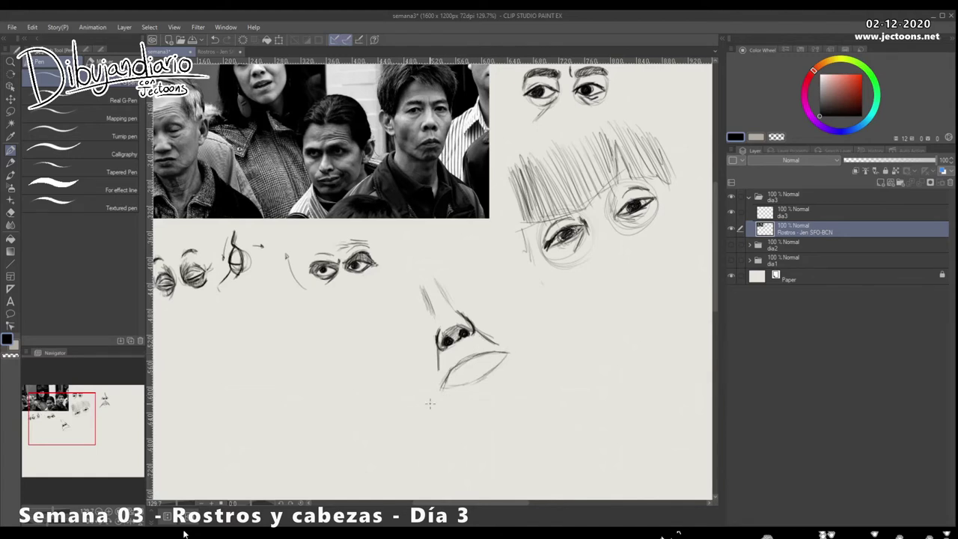
Join the woman's nose bridge to the nostril wing and darken the upper lip with an inner contour
{"action": "left_click_drag", "start_coordinate": [443, 320], "coordinate": [447, 347]}
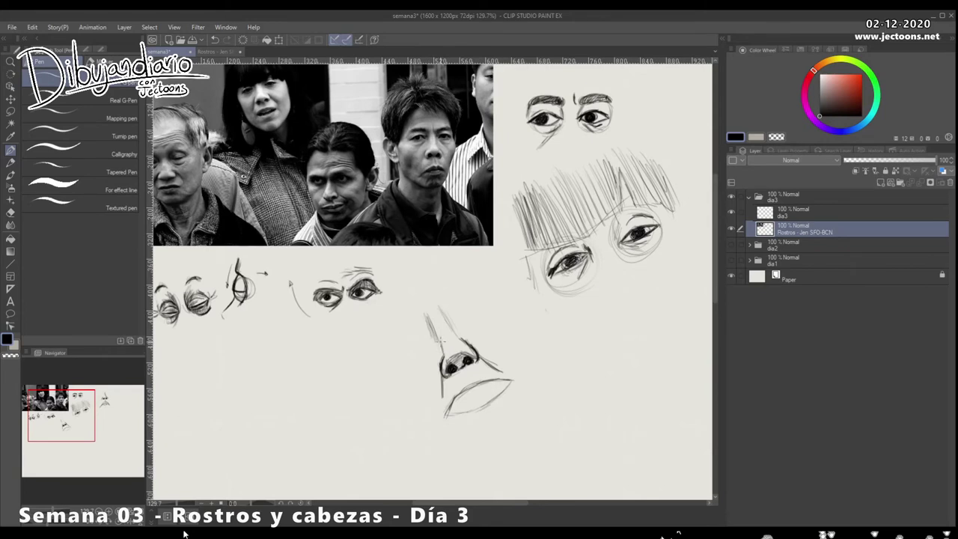
{"action": "mouse_move", "coordinate": [441, 345]}
{"action": "left_mouse_down"}
{"action": "mouse_move", "coordinate": [447, 356]}
{"action": "mouse_move", "coordinate": [443, 327]}
{"action": "left_mouse_up"}
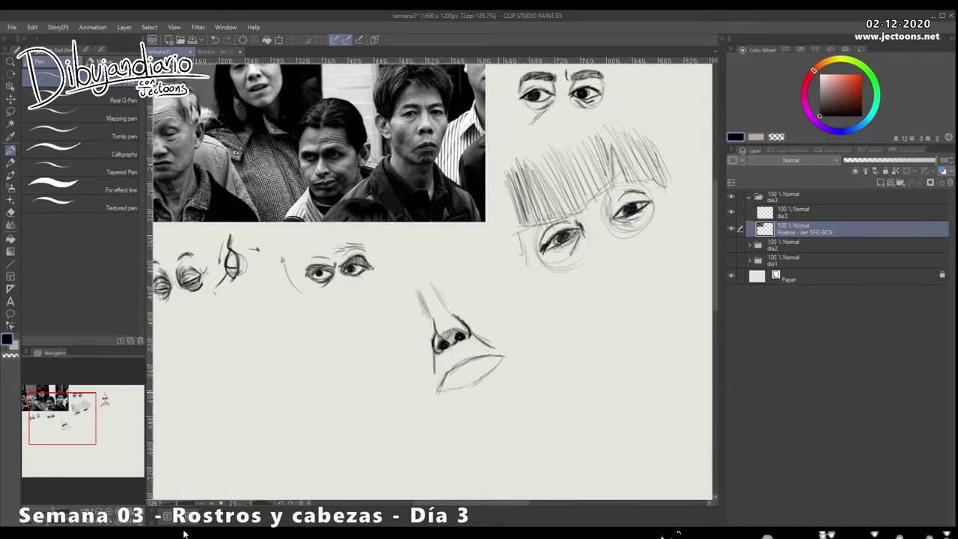
{"action": "mouse_move", "coordinate": [489, 357]}
{"action": "left_mouse_down"}
{"action": "mouse_move", "coordinate": [471, 355]}
{"action": "mouse_move", "coordinate": [450, 387]}
{"action": "mouse_move", "coordinate": [488, 373]}
{"action": "left_mouse_up"}
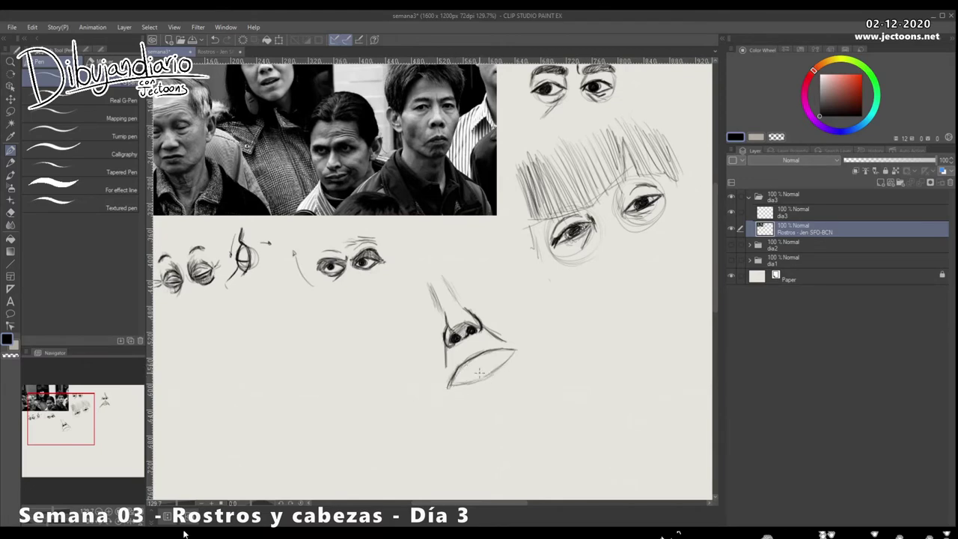
{"action": "mouse_move", "coordinate": [460, 373]}
{"action": "left_mouse_down"}
{"action": "mouse_move", "coordinate": [452, 383]}
{"action": "mouse_move", "coordinate": [479, 359]}
{"action": "mouse_move", "coordinate": [519, 345]}
{"action": "mouse_move", "coordinate": [475, 355]}
{"action": "mouse_move", "coordinate": [453, 371]}
{"action": "mouse_move", "coordinate": [448, 394]}
{"action": "mouse_move", "coordinate": [477, 356]}
{"action": "mouse_move", "coordinate": [453, 372]}
{"action": "mouse_move", "coordinate": [449, 386]}
{"action": "mouse_move", "coordinate": [504, 350]}
{"action": "left_mouse_up"}
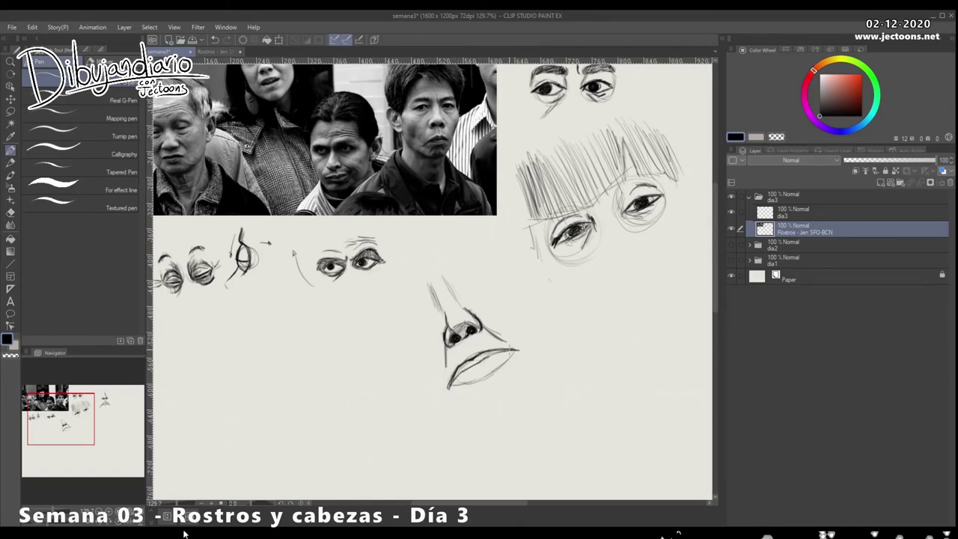
Outline the woman's lower lip and fill the opening between the lips with dark strokes
{"action": "scroll", "coordinate": [496, 358], "scroll_direction": "up", "scroll_amount": 1}
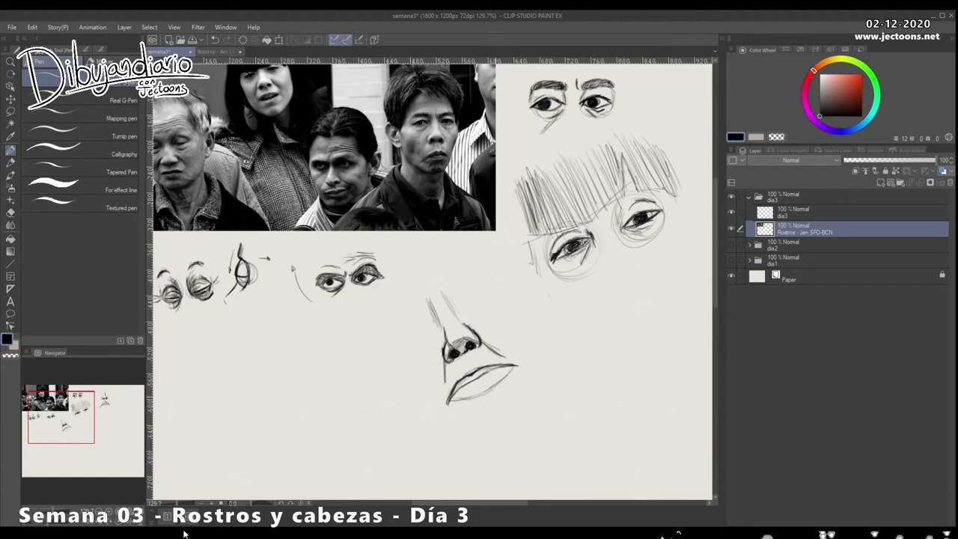
{"action": "scroll", "coordinate": [483, 366], "scroll_direction": "down", "scroll_amount": 1}
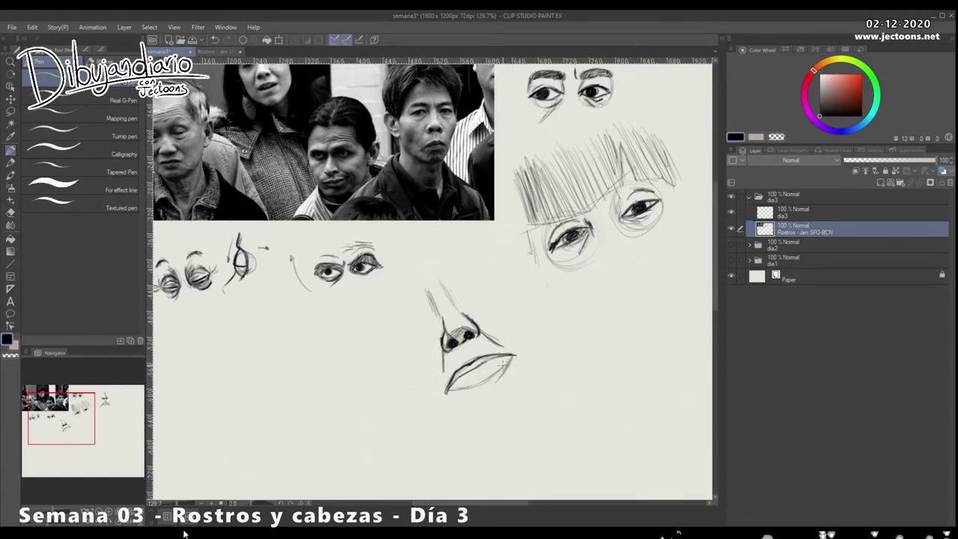
{"action": "mouse_move", "coordinate": [504, 366]}
{"action": "left_mouse_down"}
{"action": "mouse_move", "coordinate": [446, 394]}
{"action": "mouse_move", "coordinate": [476, 395]}
{"action": "mouse_move", "coordinate": [503, 372]}
{"action": "mouse_move", "coordinate": [449, 394]}
{"action": "mouse_move", "coordinate": [477, 383]}
{"action": "mouse_move", "coordinate": [482, 371]}
{"action": "mouse_move", "coordinate": [460, 379]}
{"action": "mouse_move", "coordinate": [494, 362]}
{"action": "mouse_move", "coordinate": [477, 368]}
{"action": "left_mouse_up"}
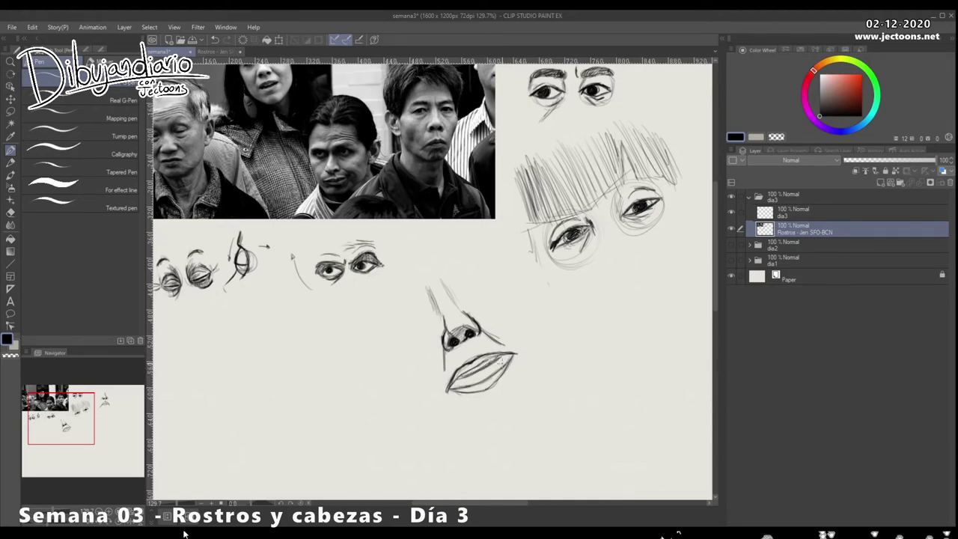
{"action": "left_click_drag", "start_coordinate": [478, 379], "coordinate": [452, 384]}
{"action": "left_click_drag", "start_coordinate": [484, 373], "coordinate": [510, 357]}
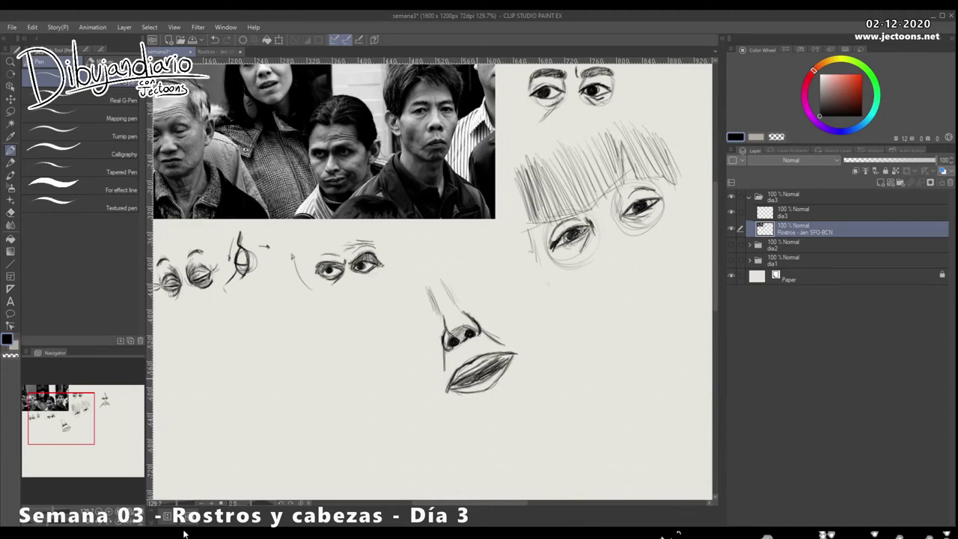
{"action": "left_click_drag", "start_coordinate": [509, 355], "coordinate": [451, 389]}
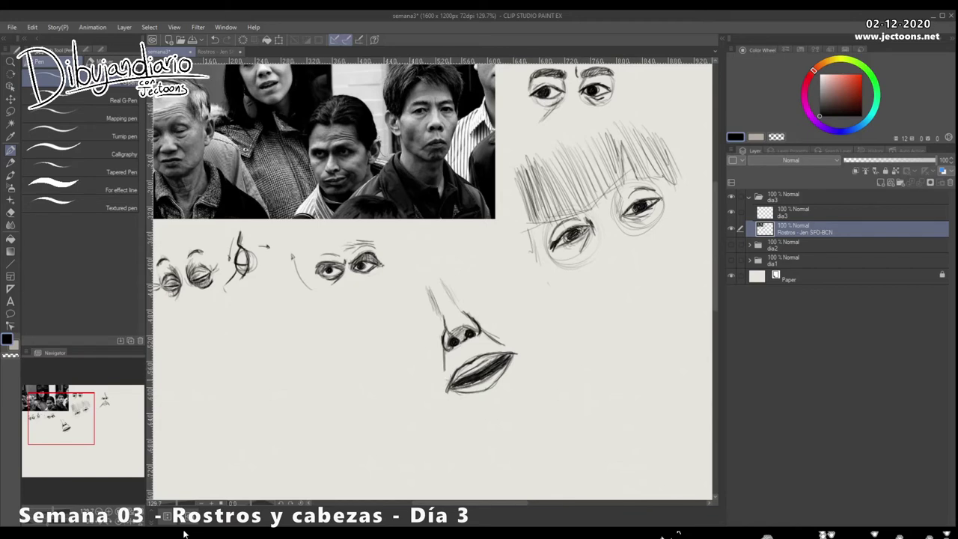
Draw the fold lines beside the woman's nose and mouth and a short curved chin mark below her lips
{"action": "mouse_move", "coordinate": [462, 372]}
{"action": "left_mouse_down"}
{"action": "mouse_move", "coordinate": [464, 380]}
{"action": "mouse_move", "coordinate": [484, 368]}
{"action": "left_mouse_up"}
{"action": "left_click_drag", "start_coordinate": [451, 366], "coordinate": [434, 370]}
{"action": "left_click_drag", "start_coordinate": [511, 342], "coordinate": [497, 339]}
{"action": "mouse_move", "coordinate": [439, 346]}
{"action": "left_mouse_down"}
{"action": "mouse_move", "coordinate": [436, 387]}
{"action": "mouse_move", "coordinate": [438, 371]}
{"action": "left_mouse_up"}
{"action": "mouse_move", "coordinate": [487, 327]}
{"action": "left_mouse_down"}
{"action": "mouse_move", "coordinate": [513, 342]}
{"action": "mouse_move", "coordinate": [503, 339]}
{"action": "left_mouse_up"}
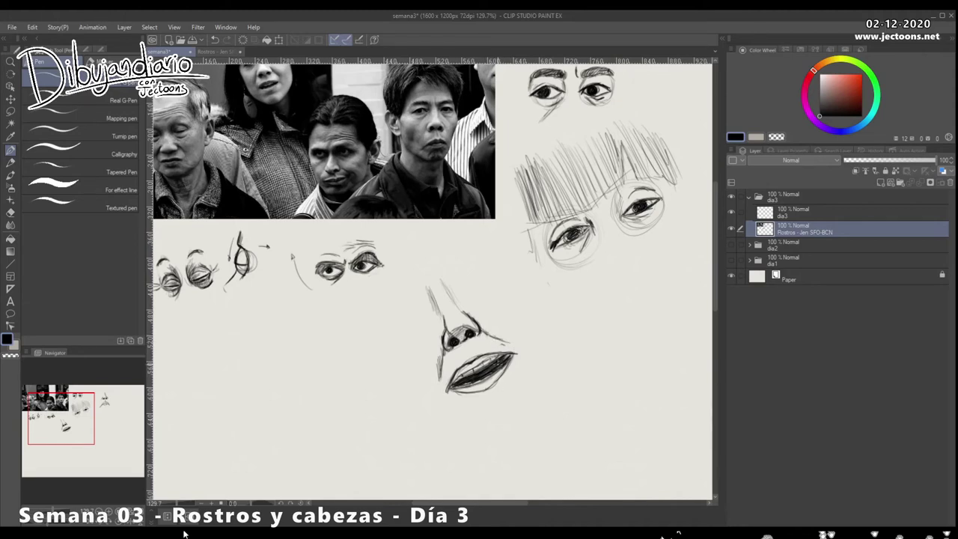
{"action": "left_click_drag", "start_coordinate": [486, 412], "coordinate": [504, 400]}
{"action": "mouse_move", "coordinate": [578, 327]}
{"action": "left_mouse_down"}
{"action": "mouse_move", "coordinate": [567, 337]}
{"action": "mouse_move", "coordinate": [603, 342]}
{"action": "mouse_move", "coordinate": [576, 297]}
{"action": "left_mouse_up"}
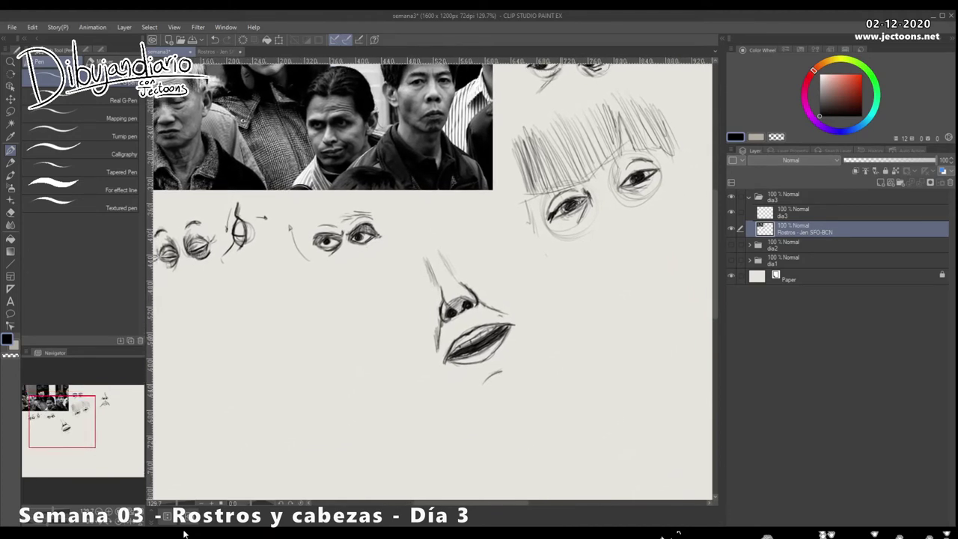
{"action": "mouse_move", "coordinate": [542, 340]}
{"action": "left_mouse_down"}
{"action": "mouse_move", "coordinate": [555, 366]}
{"action": "mouse_move", "coordinate": [522, 350]}
{"action": "left_mouse_up"}
{"action": "key", "text": "e"}
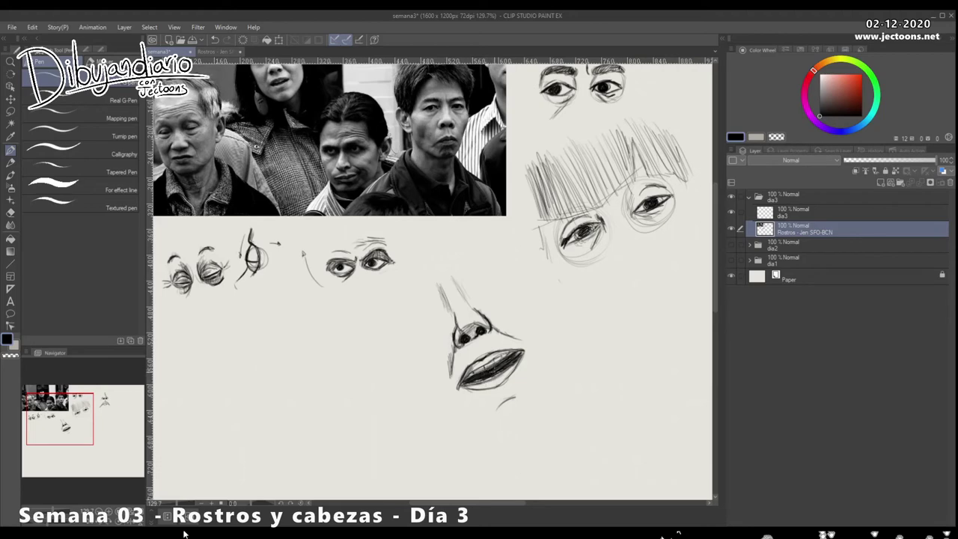
Sketch the older man's nose lightly below his eye studies, with two bridge lines and a rounded base
{"action": "mouse_move", "coordinate": [471, 372]}
{"action": "left_mouse_down"}
{"action": "mouse_move", "coordinate": [527, 349]}
{"action": "mouse_move", "coordinate": [485, 351]}
{"action": "mouse_move", "coordinate": [469, 370]}
{"action": "left_mouse_up"}
{"action": "left_click_drag", "start_coordinate": [525, 387], "coordinate": [451, 391]}
{"action": "left_click_drag", "start_coordinate": [569, 429], "coordinate": [481, 407]}
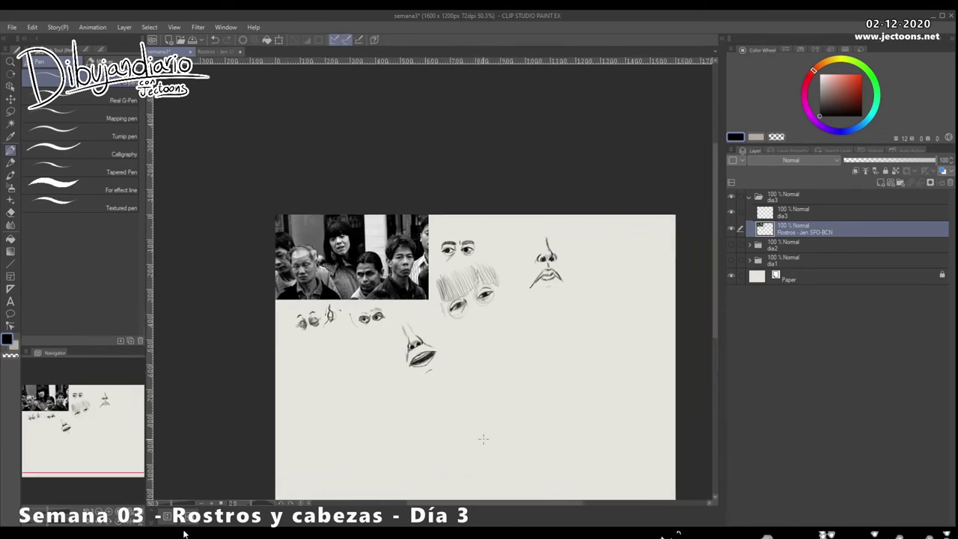
{"action": "scroll", "coordinate": [394, 381], "scroll_direction": "up", "scroll_amount": 4}
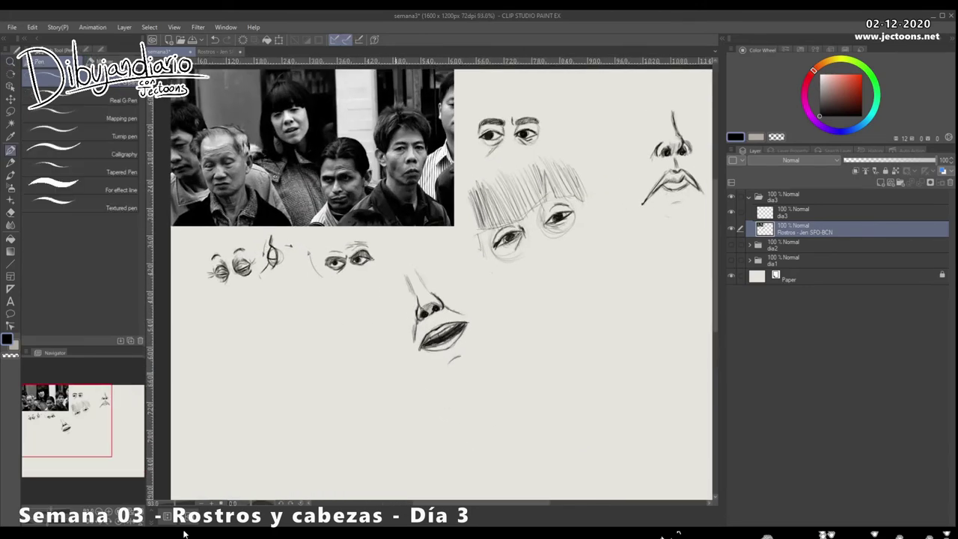
{"action": "left_click_drag", "start_coordinate": [408, 363], "coordinate": [442, 365]}
{"action": "mouse_move", "coordinate": [409, 327]}
{"action": "left_mouse_down"}
{"action": "mouse_move", "coordinate": [441, 369]}
{"action": "mouse_move", "coordinate": [444, 408]}
{"action": "mouse_move", "coordinate": [448, 398]}
{"action": "left_mouse_up"}
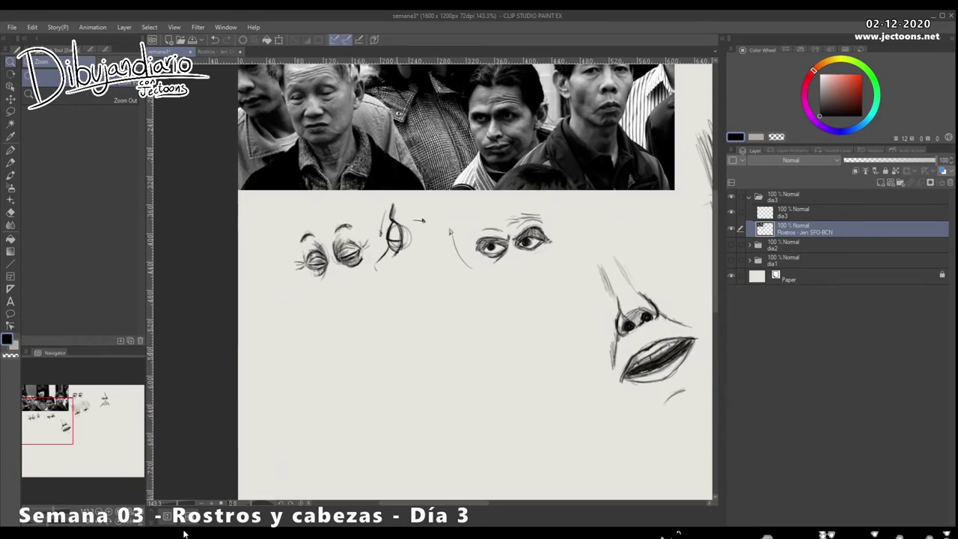
{"action": "left_click", "coordinate": [10, 151]}
{"action": "mouse_move", "coordinate": [418, 396]}
{"action": "left_mouse_down"}
{"action": "mouse_move", "coordinate": [422, 362]}
{"action": "mouse_move", "coordinate": [426, 379]}
{"action": "left_mouse_up"}
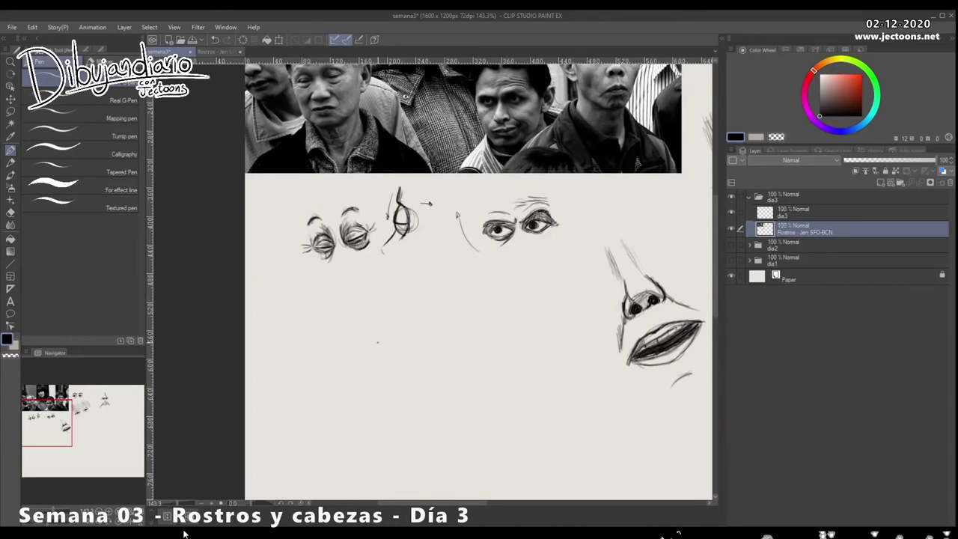
{"action": "mouse_move", "coordinate": [374, 335]}
{"action": "left_mouse_down"}
{"action": "mouse_move", "coordinate": [371, 384]}
{"action": "mouse_move", "coordinate": [403, 388]}
{"action": "left_mouse_up"}
{"action": "left_click", "coordinate": [427, 370]}
{"action": "mouse_move", "coordinate": [396, 349]}
{"action": "left_mouse_down"}
{"action": "mouse_move", "coordinate": [412, 374]}
{"action": "mouse_move", "coordinate": [397, 392]}
{"action": "mouse_move", "coordinate": [396, 346]}
{"action": "mouse_move", "coordinate": [408, 367]}
{"action": "mouse_move", "coordinate": [397, 397]}
{"action": "mouse_move", "coordinate": [372, 395]}
{"action": "left_mouse_up"}
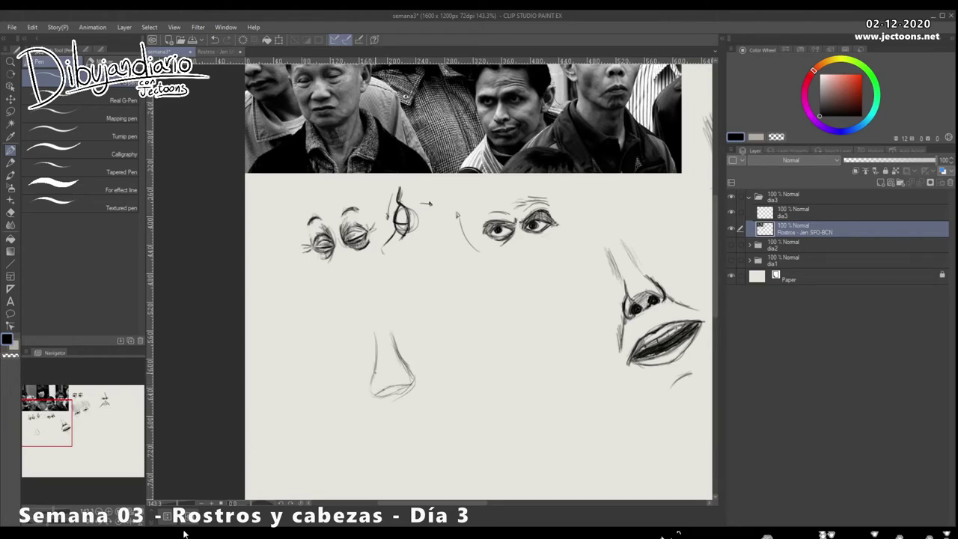
{"action": "left_click_drag", "start_coordinate": [381, 394], "coordinate": [395, 392]}
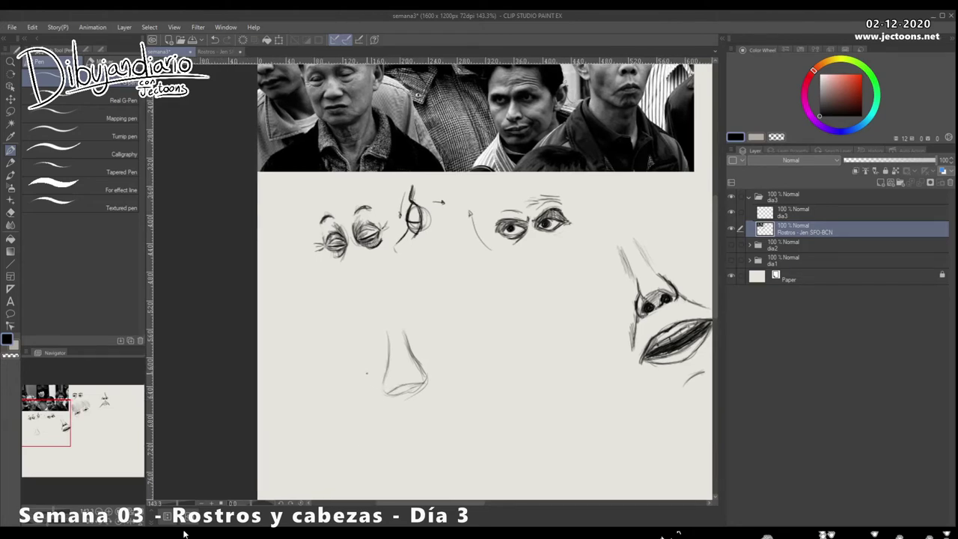
Darken both nostril wings of the older man's nose and fill the narrow nostril opening along its base
{"action": "mouse_move", "coordinate": [385, 377]}
{"action": "left_mouse_down"}
{"action": "mouse_move", "coordinate": [386, 395]}
{"action": "mouse_move", "coordinate": [422, 371]}
{"action": "left_mouse_up"}
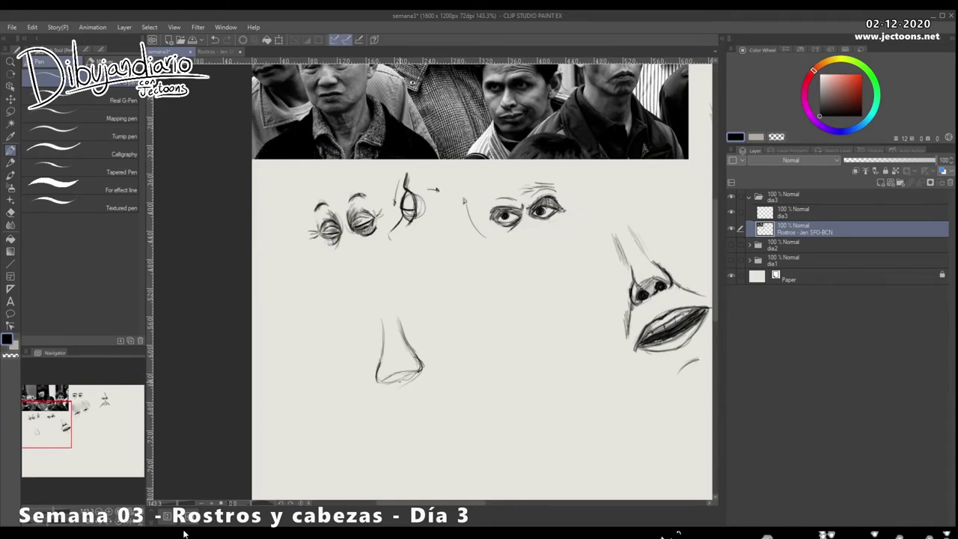
{"action": "mouse_move", "coordinate": [398, 380]}
{"action": "left_mouse_down"}
{"action": "mouse_move", "coordinate": [404, 391]}
{"action": "mouse_move", "coordinate": [412, 381]}
{"action": "mouse_move", "coordinate": [386, 392]}
{"action": "mouse_move", "coordinate": [396, 392]}
{"action": "left_mouse_up"}
{"action": "mouse_move", "coordinate": [411, 386]}
{"action": "left_mouse_down"}
{"action": "mouse_move", "coordinate": [389, 394]}
{"action": "mouse_move", "coordinate": [397, 387]}
{"action": "left_mouse_up"}
{"action": "left_click_drag", "start_coordinate": [422, 380], "coordinate": [396, 390]}
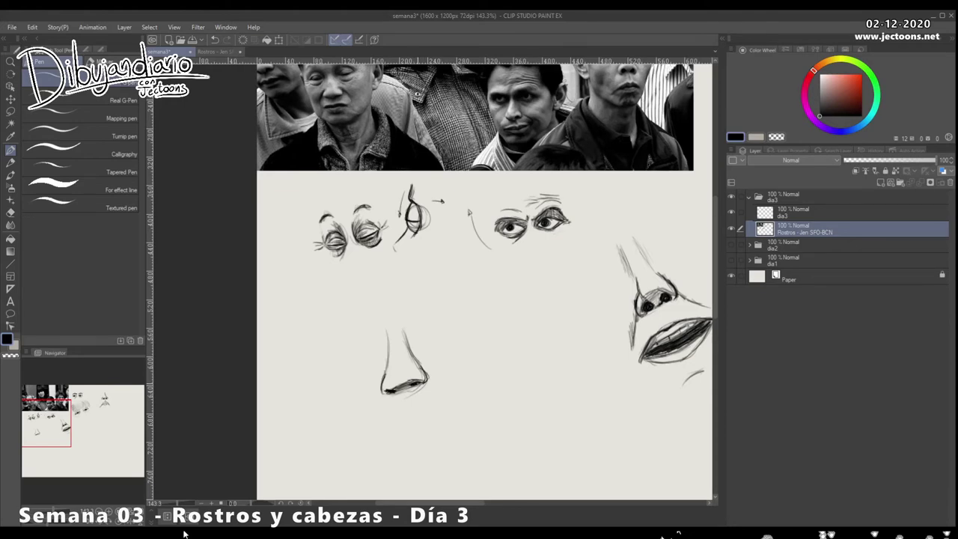
{"action": "left_click_drag", "start_coordinate": [412, 391], "coordinate": [411, 392]}
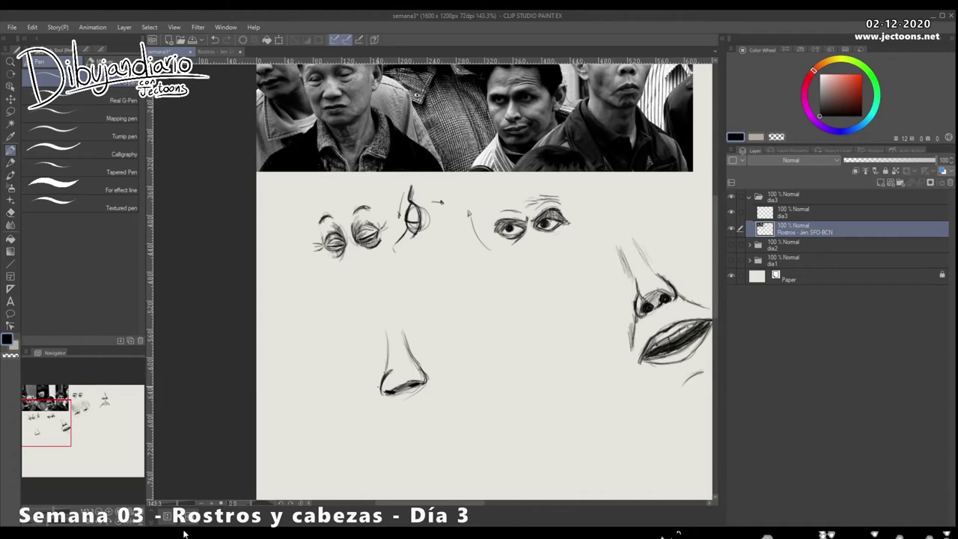
Reinforce the right nostril wing of the older man's nose and draw the cheek fold sloping down from it
{"action": "left_click_drag", "start_coordinate": [401, 334], "coordinate": [397, 330]}
{"action": "mouse_move", "coordinate": [429, 366]}
{"action": "left_mouse_down"}
{"action": "mouse_move", "coordinate": [421, 355]}
{"action": "mouse_move", "coordinate": [439, 374]}
{"action": "mouse_move", "coordinate": [419, 355]}
{"action": "mouse_move", "coordinate": [421, 367]}
{"action": "left_mouse_up"}
{"action": "mouse_move", "coordinate": [420, 359]}
{"action": "left_mouse_down"}
{"action": "mouse_move", "coordinate": [395, 386]}
{"action": "mouse_move", "coordinate": [410, 377]}
{"action": "mouse_move", "coordinate": [403, 382]}
{"action": "left_mouse_up"}
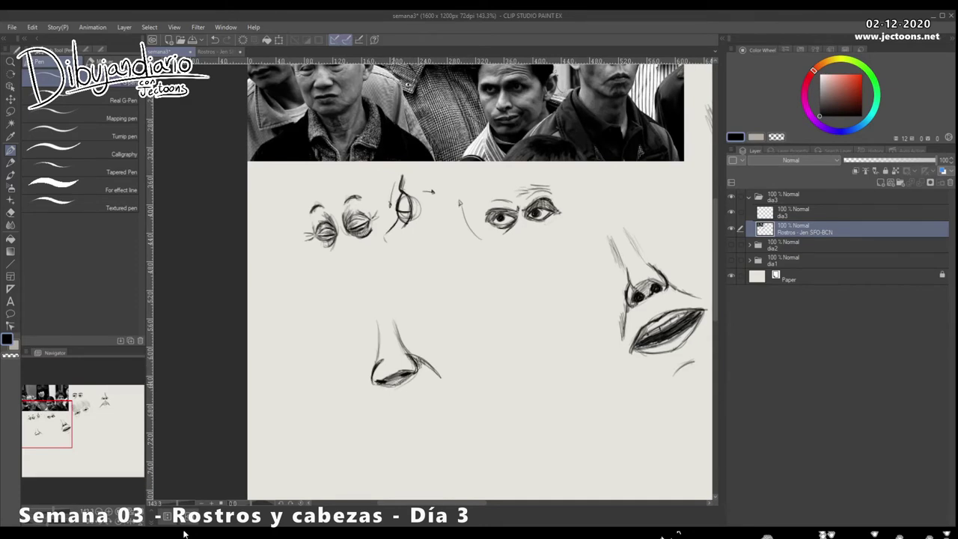
{"action": "mouse_move", "coordinate": [505, 320]}
{"action": "left_mouse_down"}
{"action": "mouse_move", "coordinate": [477, 330]}
{"action": "mouse_move", "coordinate": [491, 334]}
{"action": "mouse_move", "coordinate": [513, 322]}
{"action": "mouse_move", "coordinate": [479, 317]}
{"action": "mouse_move", "coordinate": [509, 318]}
{"action": "mouse_move", "coordinate": [481, 329]}
{"action": "mouse_move", "coordinate": [503, 331]}
{"action": "mouse_move", "coordinate": [494, 334]}
{"action": "left_mouse_up"}
{"action": "key", "text": "ctrl+z"}
{"action": "key", "text": "ctrl+z"}
{"action": "key", "text": "ctrl+z"}
{"action": "key", "text": "ctrl+z"}
{"action": "key", "text": "ctrl+z"}
{"action": "key", "text": "ctrl+z"}
{"action": "key", "text": "ctrl+z"}
{"action": "key", "text": "ctrl+z"}
{"action": "key", "text": "ctrl+z"}
{"action": "key", "text": "ctrl+z"}
{"action": "key", "text": "ctrl+z"}
Clean up the base outline and left wing of the older man's nose and lighten the lower bridge lines
{"action": "mouse_move", "coordinate": [419, 374]}
{"action": "left_mouse_down"}
{"action": "mouse_move", "coordinate": [449, 387]}
{"action": "mouse_move", "coordinate": [413, 390]}
{"action": "left_mouse_up"}
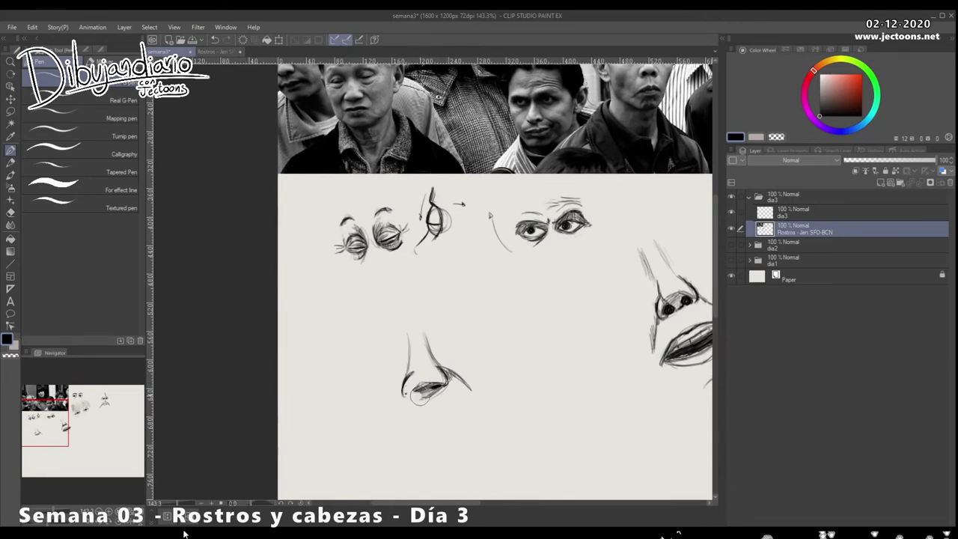
{"action": "mouse_move", "coordinate": [408, 393]}
{"action": "left_mouse_down"}
{"action": "mouse_move", "coordinate": [416, 386]}
{"action": "mouse_move", "coordinate": [407, 395]}
{"action": "left_mouse_up"}
{"action": "left_click_drag", "start_coordinate": [421, 376], "coordinate": [424, 375]}
{"action": "left_click_drag", "start_coordinate": [414, 331], "coordinate": [411, 356]}
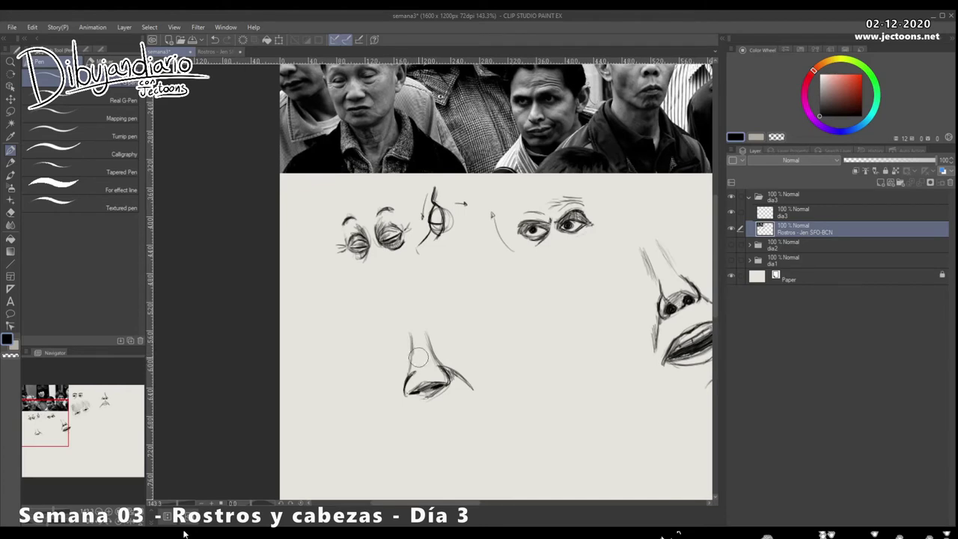
Reduce the older man's nose bridge to two short strokes and draw the fold running down from the left nostril
{"action": "left_click_drag", "start_coordinate": [433, 348], "coordinate": [437, 358]}
{"action": "left_click", "coordinate": [411, 327]}
{"action": "left_click_drag", "start_coordinate": [427, 327], "coordinate": [428, 345]}
{"action": "mouse_move", "coordinate": [405, 383]}
{"action": "left_mouse_down"}
{"action": "mouse_move", "coordinate": [399, 421]}
{"action": "mouse_move", "coordinate": [436, 386]}
{"action": "left_mouse_up"}
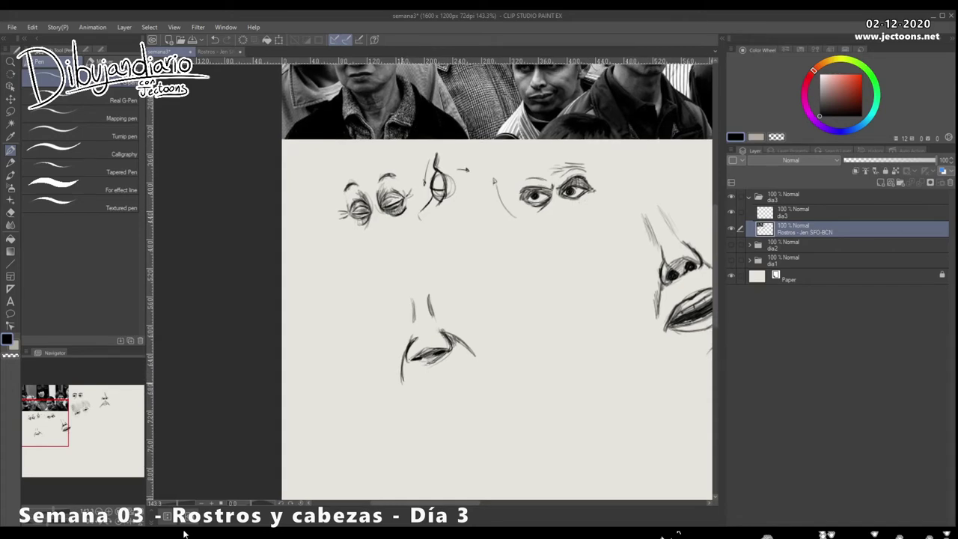
{"action": "left_click_drag", "start_coordinate": [406, 356], "coordinate": [408, 388]}
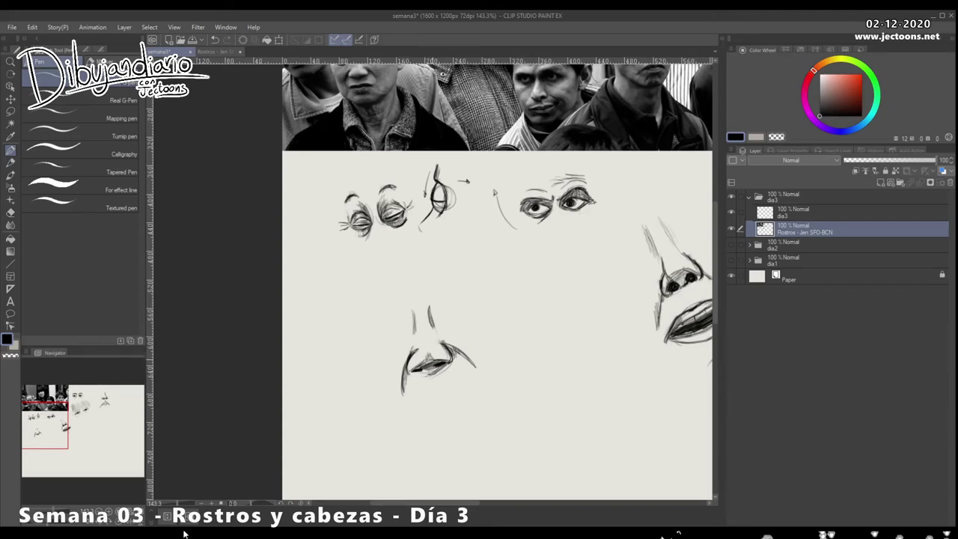
Sketch the older man's closed, slanted lips below his nose with a wavy, lightly shaded upper lip and a curved lower lip
{"action": "mouse_move", "coordinate": [436, 397]}
{"action": "left_mouse_down"}
{"action": "mouse_move", "coordinate": [415, 431]}
{"action": "mouse_move", "coordinate": [436, 452]}
{"action": "mouse_move", "coordinate": [462, 427]}
{"action": "left_mouse_up"}
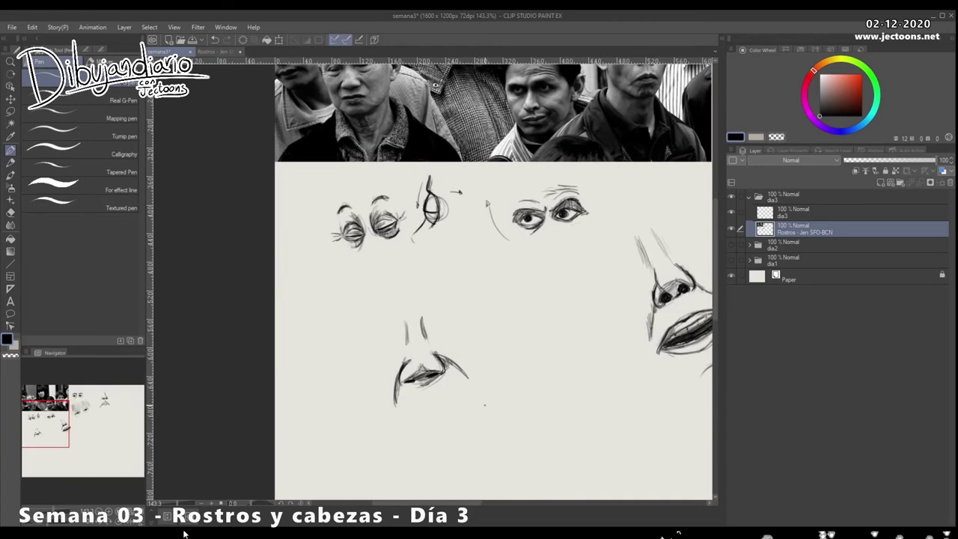
{"action": "scroll", "coordinate": [495, 278], "scroll_direction": "down", "scroll_amount": 1}
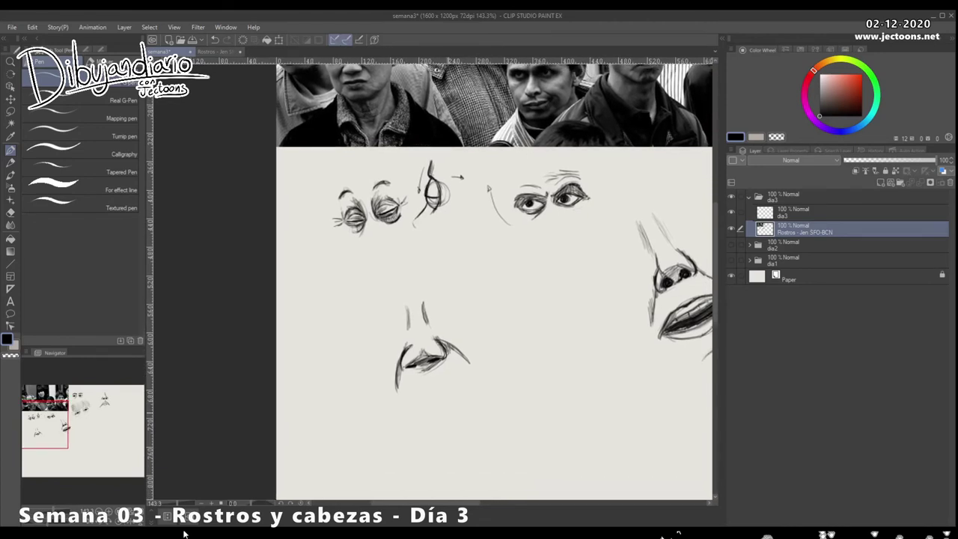
{"action": "left_click", "coordinate": [469, 384]}
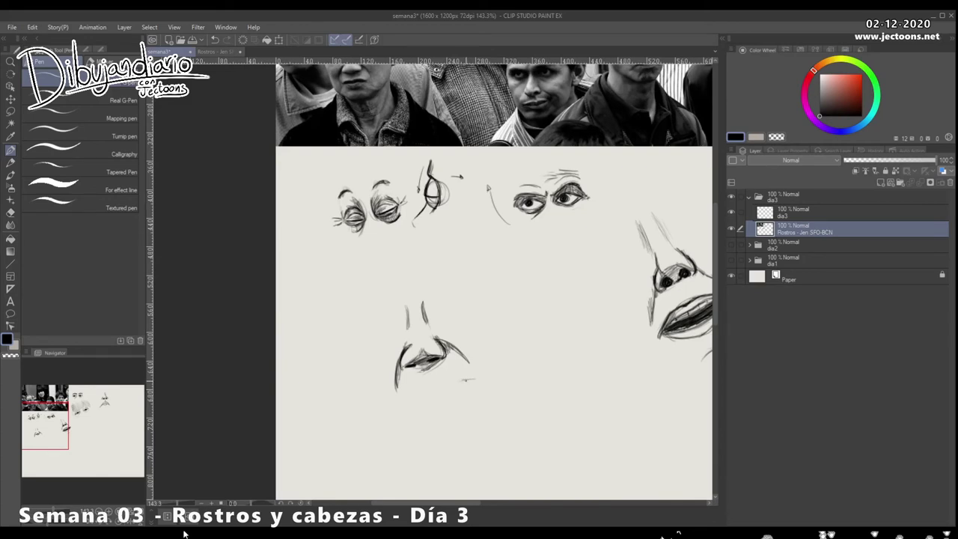
{"action": "key", "text": "ctrl+z"}
{"action": "left_click_drag", "start_coordinate": [476, 380], "coordinate": [426, 397]}
{"action": "mouse_move", "coordinate": [419, 399]}
{"action": "left_mouse_down"}
{"action": "mouse_move", "coordinate": [474, 374]}
{"action": "mouse_move", "coordinate": [421, 396]}
{"action": "mouse_move", "coordinate": [430, 397]}
{"action": "left_mouse_up"}
{"action": "left_click", "coordinate": [419, 411]}
{"action": "mouse_move", "coordinate": [450, 379]}
{"action": "left_mouse_down"}
{"action": "mouse_move", "coordinate": [472, 376]}
{"action": "mouse_move", "coordinate": [406, 404]}
{"action": "left_mouse_up"}
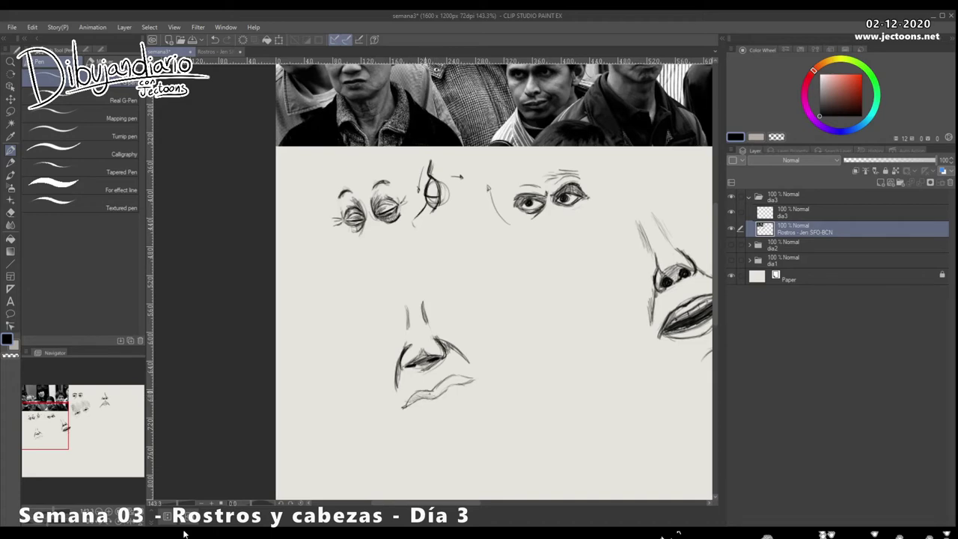
{"action": "left_click_drag", "start_coordinate": [434, 391], "coordinate": [459, 379]}
{"action": "mouse_move", "coordinate": [422, 406]}
{"action": "left_mouse_down"}
{"action": "mouse_move", "coordinate": [452, 396]}
{"action": "mouse_move", "coordinate": [441, 407]}
{"action": "mouse_move", "coordinate": [413, 408]}
{"action": "mouse_move", "coordinate": [459, 387]}
{"action": "mouse_move", "coordinate": [447, 402]}
{"action": "mouse_move", "coordinate": [415, 406]}
{"action": "left_mouse_up"}
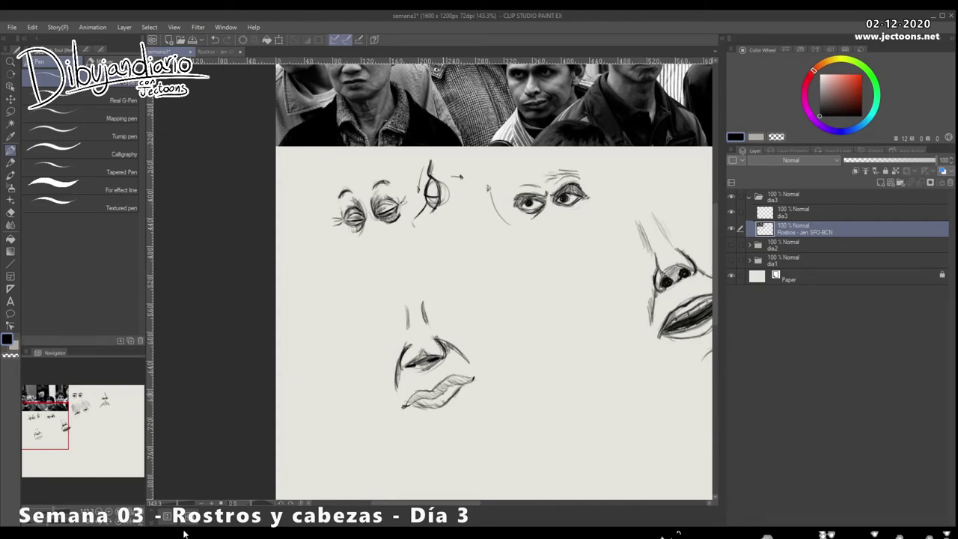
Draw a small side-view diagram of the lips to the right of the older man's mouth, shading the upper lip
{"action": "mouse_move", "coordinate": [519, 348]}
{"action": "left_mouse_down"}
{"action": "mouse_move", "coordinate": [531, 358]}
{"action": "mouse_move", "coordinate": [520, 368]}
{"action": "mouse_move", "coordinate": [552, 357]}
{"action": "mouse_move", "coordinate": [523, 369]}
{"action": "mouse_move", "coordinate": [554, 358]}
{"action": "mouse_move", "coordinate": [522, 370]}
{"action": "mouse_move", "coordinate": [531, 356]}
{"action": "mouse_move", "coordinate": [551, 358]}
{"action": "left_mouse_up"}
{"action": "left_click_drag", "start_coordinate": [524, 349], "coordinate": [538, 358]}
{"action": "mouse_move", "coordinate": [529, 351]}
{"action": "left_mouse_down"}
{"action": "mouse_move", "coordinate": [545, 356]}
{"action": "mouse_move", "coordinate": [519, 369]}
{"action": "mouse_move", "coordinate": [536, 370]}
{"action": "mouse_move", "coordinate": [525, 379]}
{"action": "mouse_move", "coordinate": [529, 332]}
{"action": "mouse_move", "coordinate": [518, 322]}
{"action": "mouse_move", "coordinate": [524, 330]}
{"action": "mouse_move", "coordinate": [513, 329]}
{"action": "left_mouse_up"}
{"action": "mouse_move", "coordinate": [532, 293]}
{"action": "left_mouse_down"}
{"action": "mouse_move", "coordinate": [533, 309]}
{"action": "mouse_move", "coordinate": [561, 303]}
{"action": "left_mouse_up"}
{"action": "mouse_move", "coordinate": [561, 303]}
{"action": "left_mouse_down"}
{"action": "mouse_move", "coordinate": [533, 309]}
{"action": "mouse_move", "coordinate": [550, 304]}
{"action": "mouse_move", "coordinate": [602, 362]}
{"action": "left_mouse_up"}
{"action": "mouse_move", "coordinate": [601, 361]}
{"action": "left_mouse_down"}
{"action": "mouse_move", "coordinate": [565, 335]}
{"action": "mouse_move", "coordinate": [576, 334]}
{"action": "left_mouse_up"}
{"action": "mouse_move", "coordinate": [576, 334]}
{"action": "left_mouse_down"}
{"action": "mouse_move", "coordinate": [597, 346]}
{"action": "mouse_move", "coordinate": [591, 314]}
{"action": "mouse_move", "coordinate": [592, 354]}
{"action": "mouse_move", "coordinate": [534, 295]}
{"action": "mouse_move", "coordinate": [521, 319]}
{"action": "left_mouse_up"}
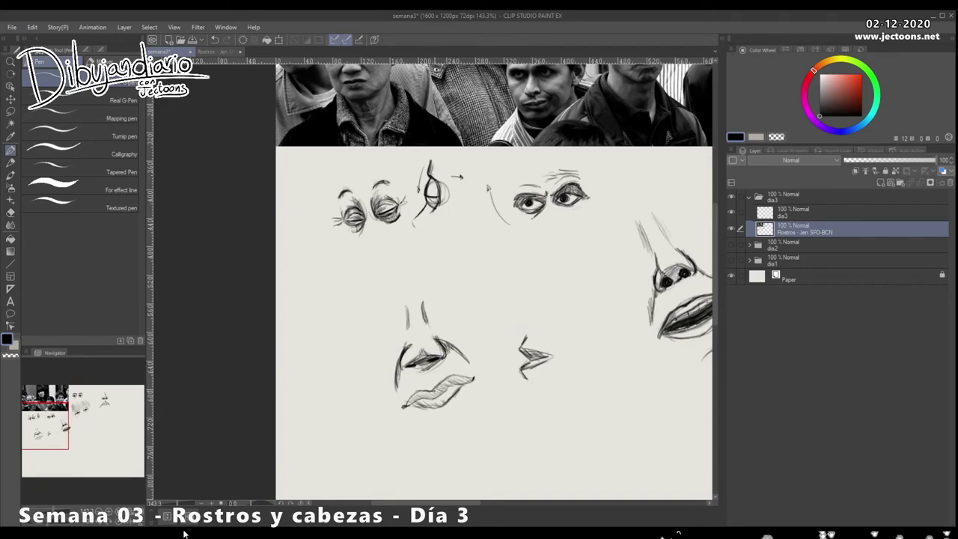
Add the crease below the left mouth corner and short cheek lines to the left of the older man's nose
{"action": "mouse_move", "coordinate": [427, 400]}
{"action": "left_mouse_down"}
{"action": "mouse_move", "coordinate": [411, 404]}
{"action": "mouse_move", "coordinate": [401, 427]}
{"action": "left_mouse_up"}
{"action": "left_click", "coordinate": [381, 372]}
{"action": "mouse_move", "coordinate": [365, 366]}
{"action": "left_mouse_down"}
{"action": "mouse_move", "coordinate": [372, 383]}
{"action": "mouse_move", "coordinate": [395, 372]}
{"action": "mouse_move", "coordinate": [384, 376]}
{"action": "left_mouse_up"}
{"action": "left_click", "coordinate": [356, 418]}
{"action": "left_click_drag", "start_coordinate": [400, 377], "coordinate": [398, 391]}
{"action": "left_click_drag", "start_coordinate": [464, 352], "coordinate": [475, 364]}
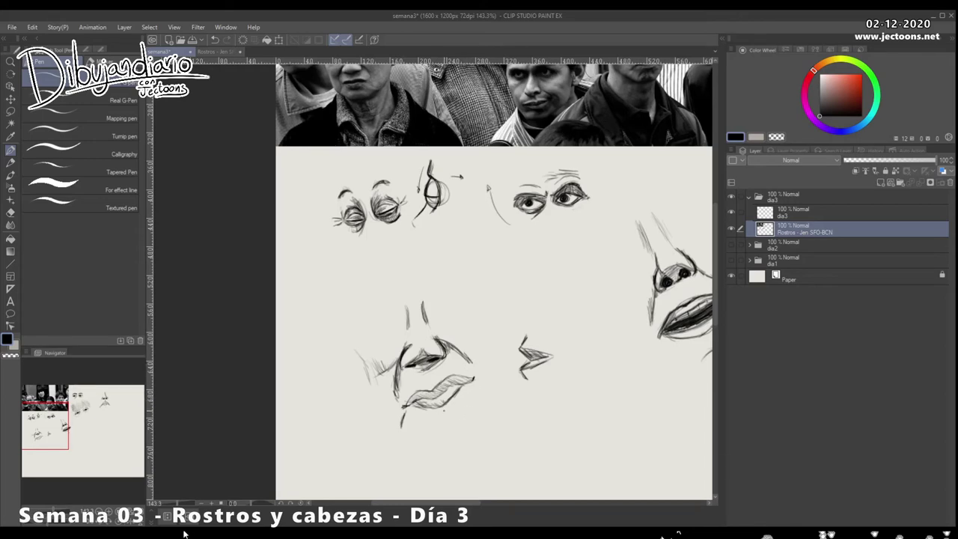
Mark the shadow under the older man's lower lip and draw the curved chin and jaw line around his mouth
{"action": "left_click_drag", "start_coordinate": [452, 411], "coordinate": [435, 423]}
{"action": "key", "text": "ctrl+z"}
{"action": "left_click_drag", "start_coordinate": [435, 420], "coordinate": [452, 413]}
{"action": "left_click_drag", "start_coordinate": [416, 440], "coordinate": [462, 437]}
{"action": "mouse_move", "coordinate": [393, 436]}
{"action": "left_mouse_down"}
{"action": "mouse_move", "coordinate": [473, 437]}
{"action": "mouse_move", "coordinate": [459, 444]}
{"action": "mouse_move", "coordinate": [500, 397]}
{"action": "left_mouse_up"}
{"action": "mouse_move", "coordinate": [475, 434]}
{"action": "left_mouse_down"}
{"action": "mouse_move", "coordinate": [494, 405]}
{"action": "mouse_move", "coordinate": [449, 434]}
{"action": "left_mouse_up"}
Review the nose and mouth studies beside the faces in the reference photo
{"action": "left_click_drag", "start_coordinate": [584, 460], "coordinate": [471, 425]}
{"action": "left_click_drag", "start_coordinate": [531, 413], "coordinate": [489, 402]}
{"action": "key", "text": "ctrl+space"}
{"action": "left_click_drag", "start_coordinate": [498, 359], "coordinate": [530, 361]}
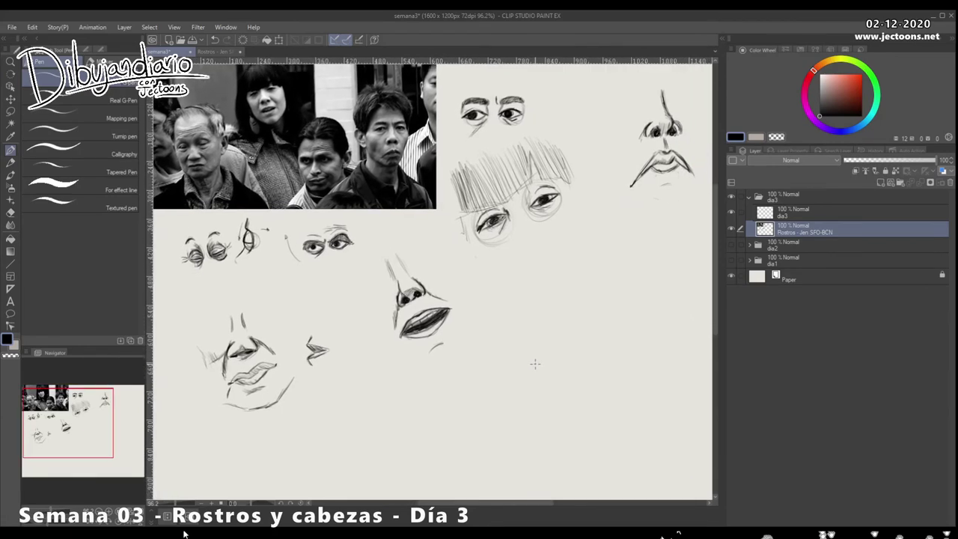
{"action": "scroll", "coordinate": [535, 364], "scroll_direction": "up", "scroll_amount": 1}
{"action": "left_click_drag", "start_coordinate": [558, 373], "coordinate": [526, 372]}
{"action": "key", "text": "ctrl+space"}
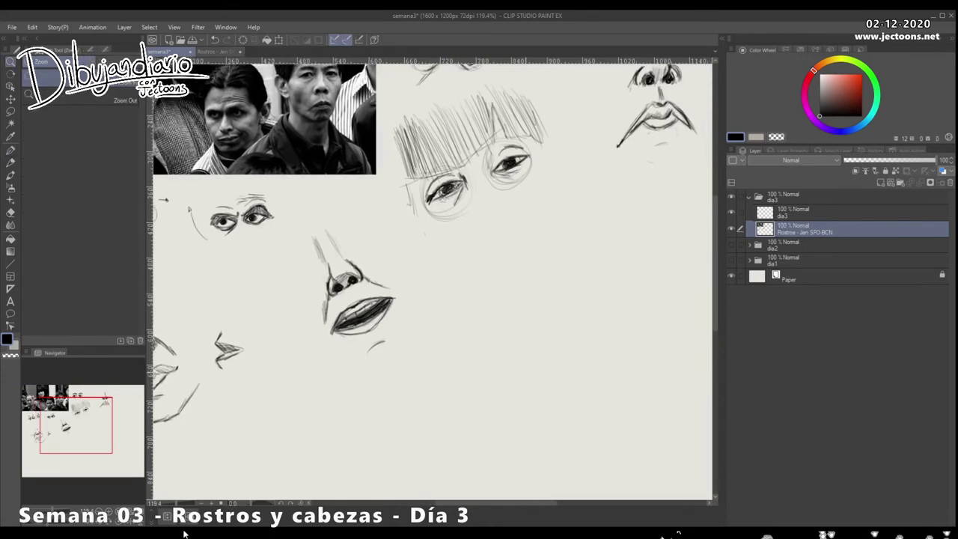
{"action": "scroll", "coordinate": [554, 408], "scroll_direction": "down", "scroll_amount": 2}
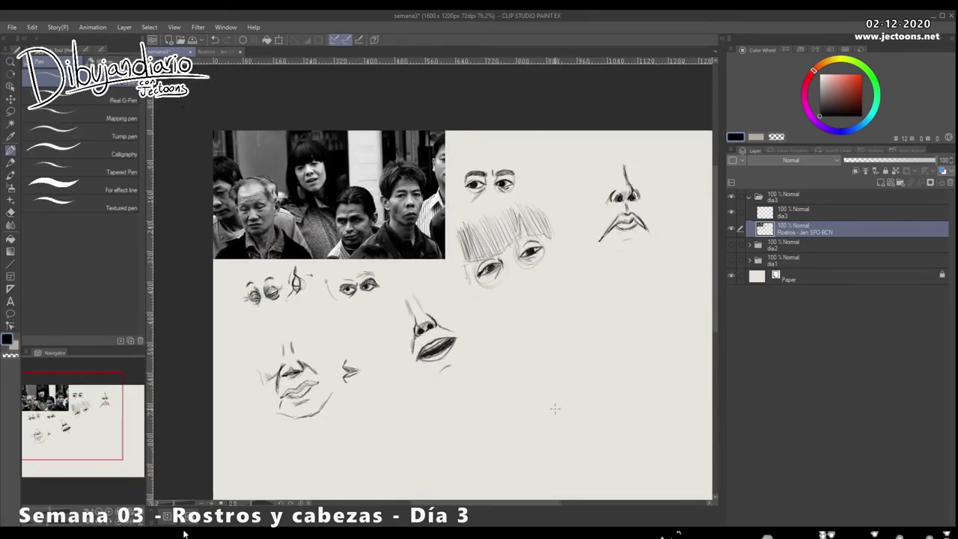
{"action": "mouse_move", "coordinate": [524, 439]}
{"action": "left_mouse_down"}
{"action": "mouse_move", "coordinate": [509, 432]}
{"action": "mouse_move", "coordinate": [528, 429]}
{"action": "left_mouse_up"}
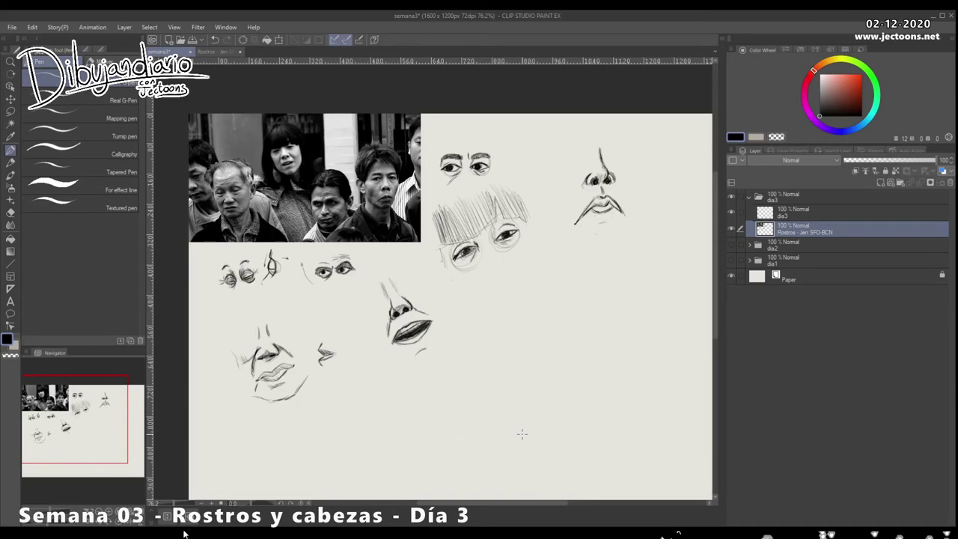
Outline the long-haired man's nose as a tilted triangle below the fringe study, with an inner line marking its side plane
{"action": "left_click_drag", "start_coordinate": [496, 396], "coordinate": [553, 414]}
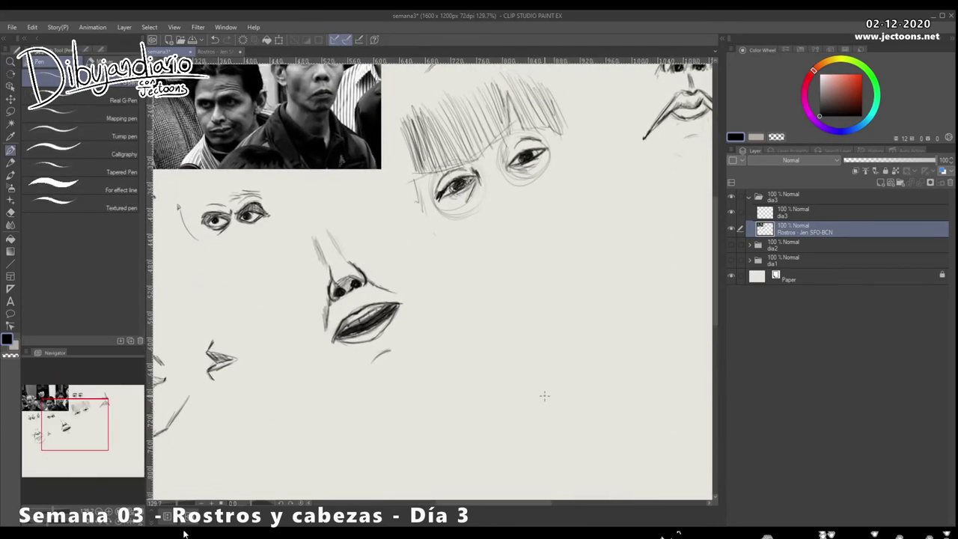
{"action": "left_click_drag", "start_coordinate": [517, 300], "coordinate": [516, 299]}
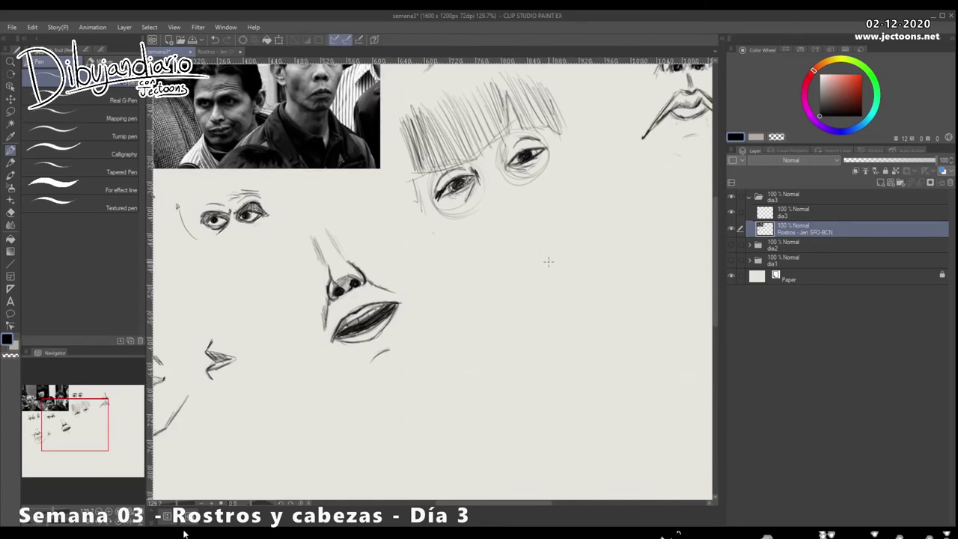
{"action": "left_click_drag", "start_coordinate": [546, 251], "coordinate": [528, 330]}
{"action": "left_click_drag", "start_coordinate": [539, 285], "coordinate": [522, 320]}
{"action": "mouse_move", "coordinate": [548, 253]}
{"action": "left_mouse_down"}
{"action": "mouse_move", "coordinate": [564, 312]}
{"action": "mouse_move", "coordinate": [521, 332]}
{"action": "left_mouse_up"}
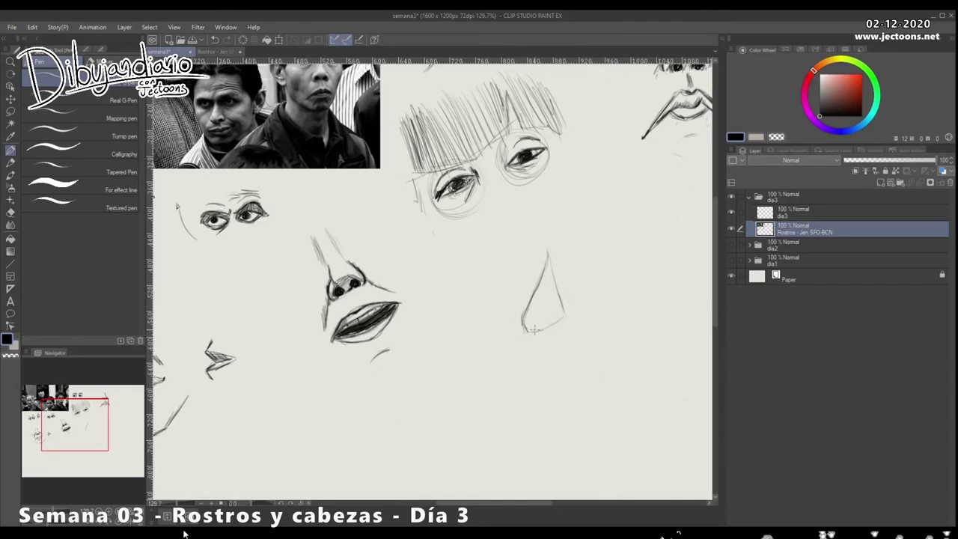
{"action": "left_click_drag", "start_coordinate": [549, 253], "coordinate": [538, 324]}
{"action": "left_click_drag", "start_coordinate": [500, 232], "coordinate": [614, 232]}
{"action": "key", "text": "ctrl+z"}
Darken the left wing of the long-haired man's nose, shape the right wing and fill the nostril
{"action": "left_click_drag", "start_coordinate": [529, 384], "coordinate": [527, 381]}
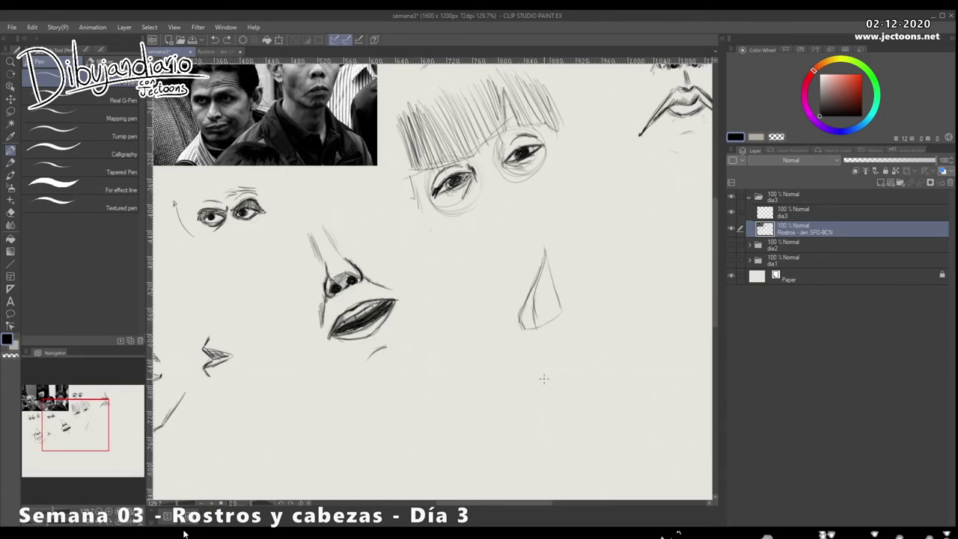
{"action": "mouse_move", "coordinate": [527, 295]}
{"action": "left_mouse_down"}
{"action": "mouse_move", "coordinate": [520, 287]}
{"action": "mouse_move", "coordinate": [513, 307]}
{"action": "mouse_move", "coordinate": [507, 290]}
{"action": "mouse_move", "coordinate": [515, 304]}
{"action": "left_mouse_up"}
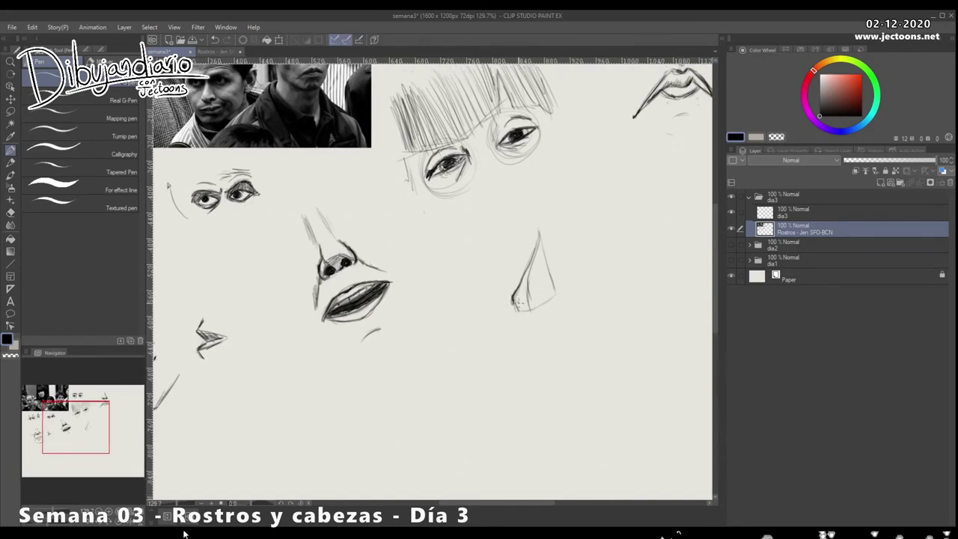
{"action": "left_click_drag", "start_coordinate": [527, 298], "coordinate": [529, 314]}
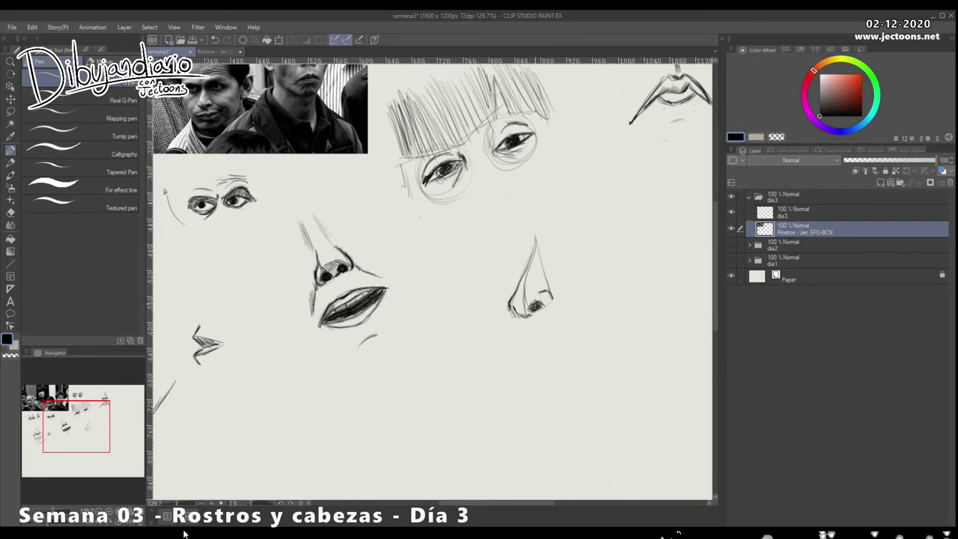
{"action": "left_click_drag", "start_coordinate": [539, 299], "coordinate": [536, 302]}
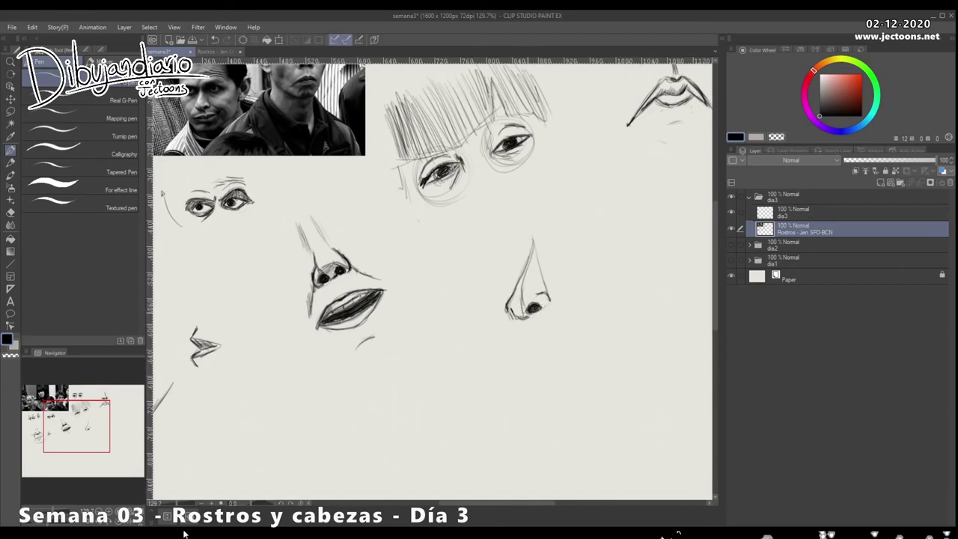
Hatch the side plane of the long-haired man's nose and darken its bridge, outer contour and underside
{"action": "left_click_drag", "start_coordinate": [506, 311], "coordinate": [532, 312]}
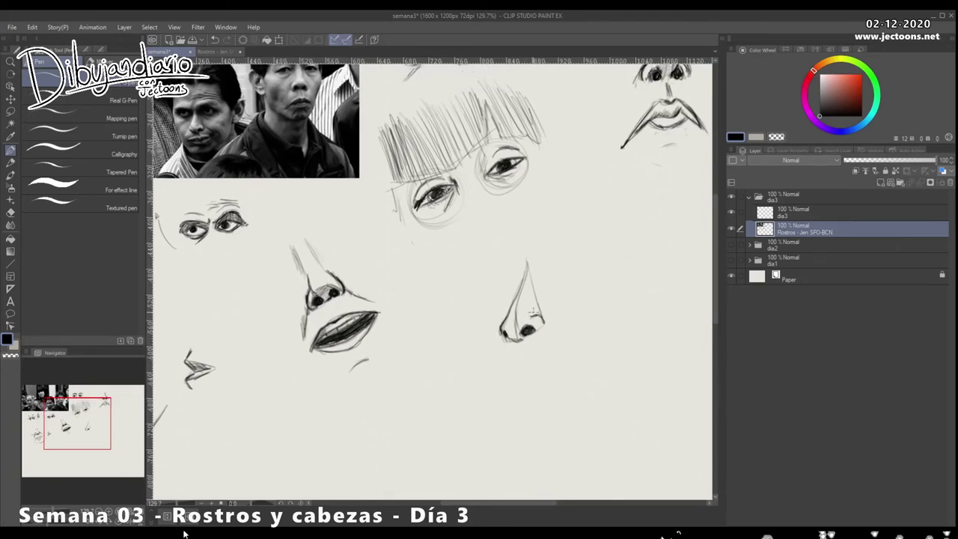
{"action": "mouse_move", "coordinate": [530, 296]}
{"action": "left_mouse_down"}
{"action": "mouse_move", "coordinate": [538, 315]}
{"action": "mouse_move", "coordinate": [510, 299]}
{"action": "left_mouse_up"}
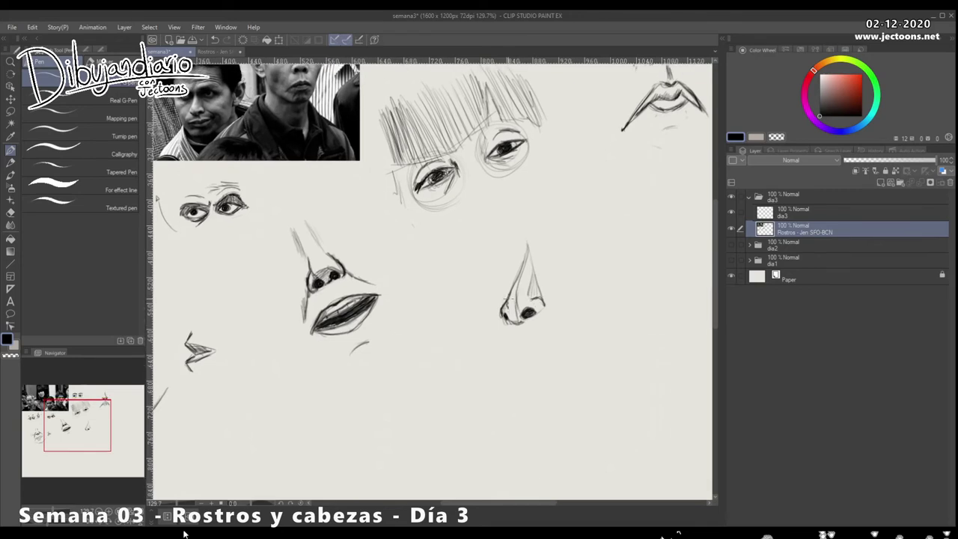
{"action": "left_click_drag", "start_coordinate": [509, 298], "coordinate": [513, 329]}
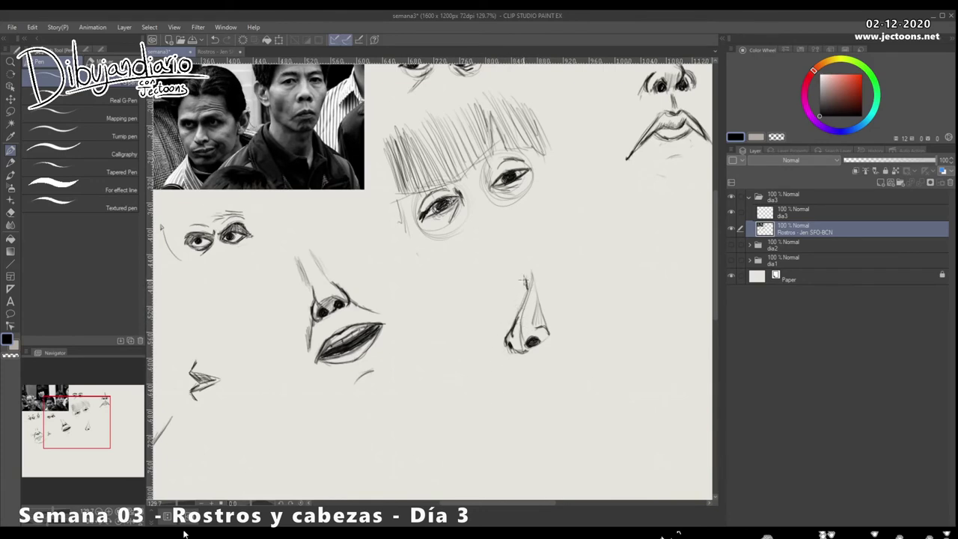
{"action": "left_click_drag", "start_coordinate": [530, 303], "coordinate": [528, 299]}
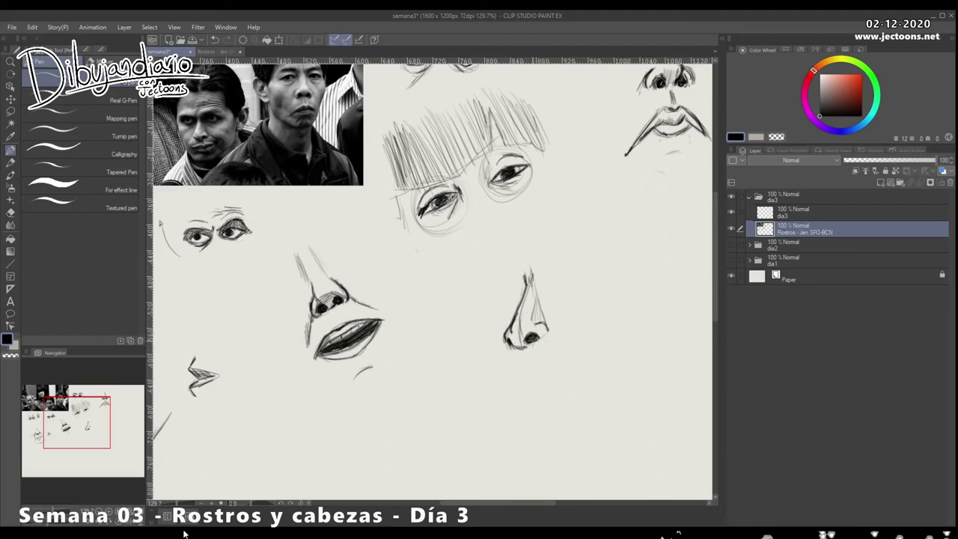
{"action": "left_click_drag", "start_coordinate": [511, 355], "coordinate": [509, 351]}
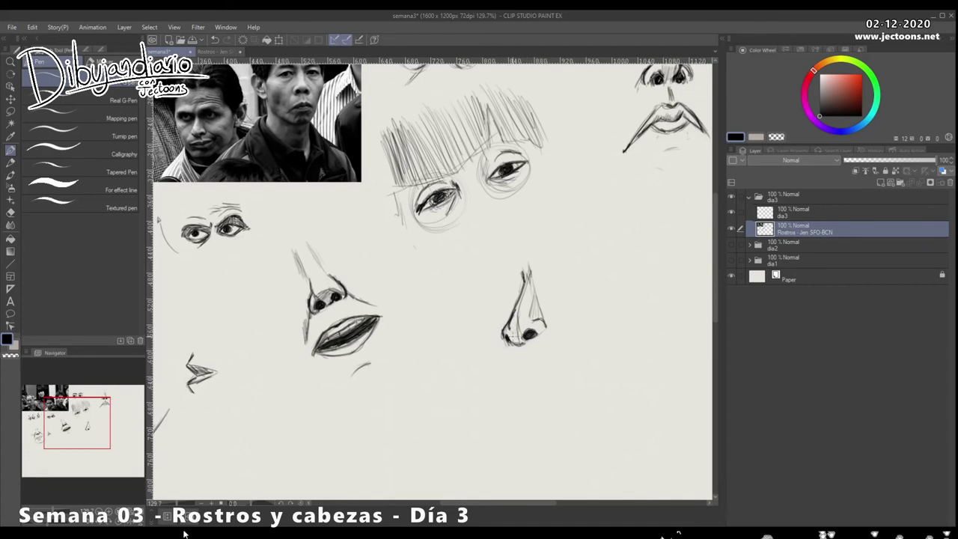
{"action": "mouse_move", "coordinate": [509, 341]}
{"action": "left_mouse_down"}
{"action": "mouse_move", "coordinate": [522, 341]}
{"action": "mouse_move", "coordinate": [508, 326]}
{"action": "left_mouse_up"}
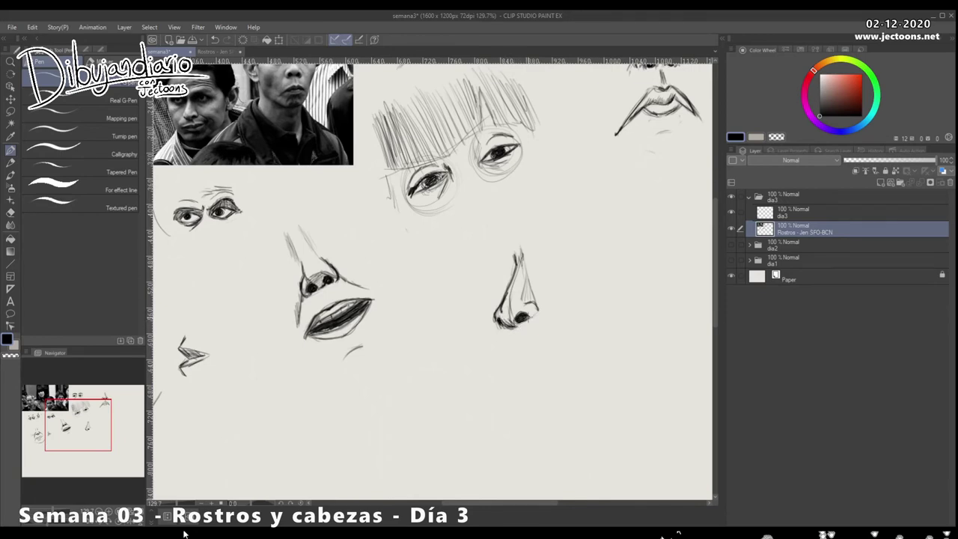
{"action": "left_click_drag", "start_coordinate": [494, 225], "coordinate": [519, 327]}
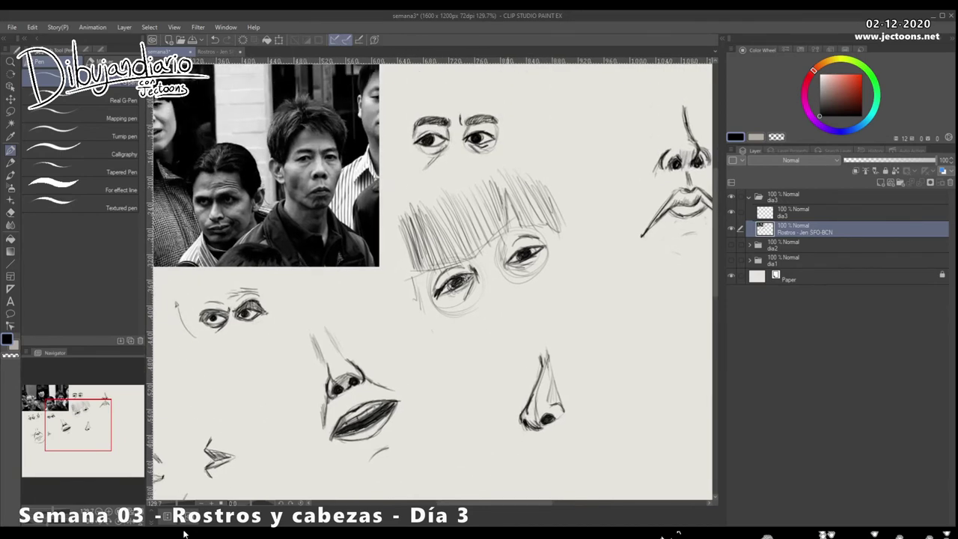
{"action": "left_click_drag", "start_coordinate": [612, 187], "coordinate": [519, 220]}
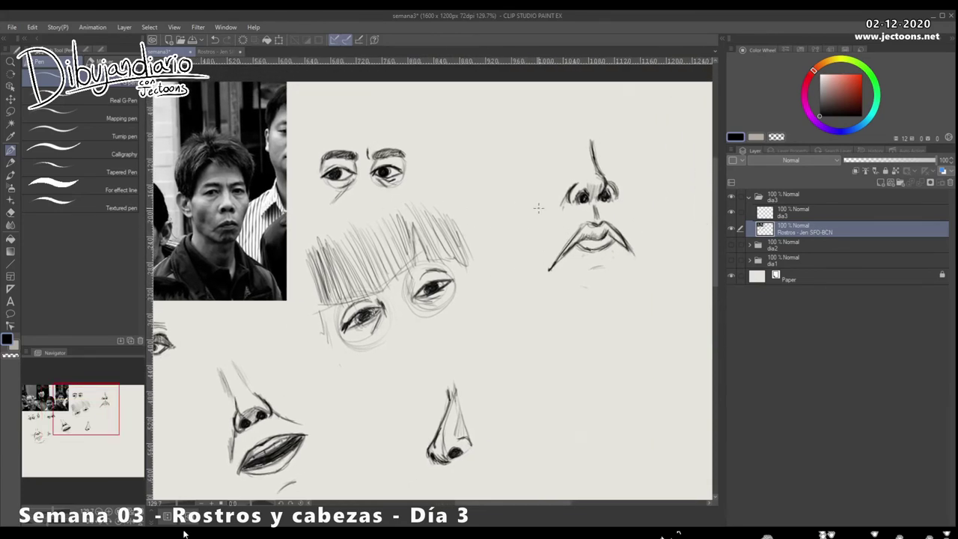
{"action": "left_click_drag", "start_coordinate": [437, 172], "coordinate": [530, 182]}
{"action": "left_click_drag", "start_coordinate": [444, 172], "coordinate": [428, 172]}
{"action": "key", "text": "ctrl+z"}
{"action": "key", "text": "ctrl+z"}
{"action": "left_click_drag", "start_coordinate": [502, 453], "coordinate": [577, 323]}
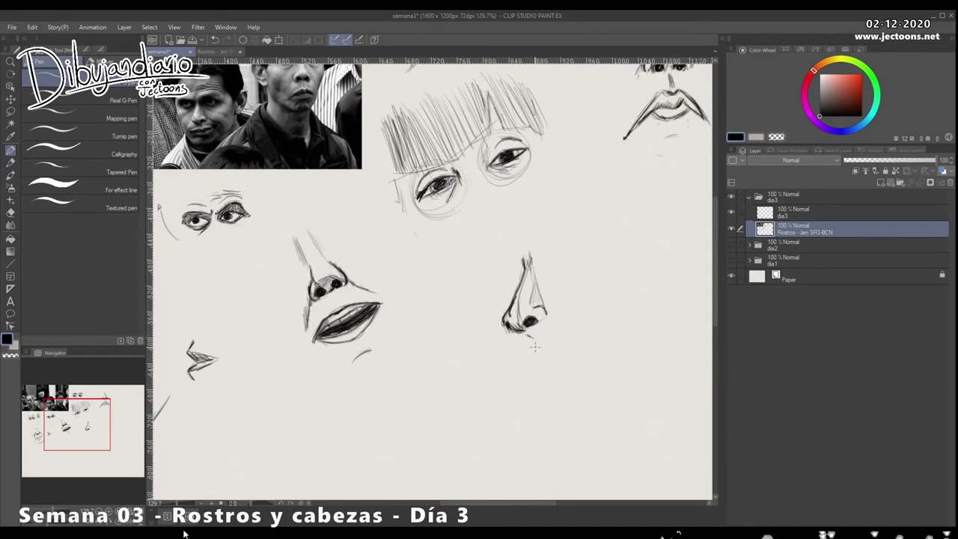
Mark the groove under the long-haired man's nose, a first upper-lip line and the fold beside the nose wing
{"action": "left_click_drag", "start_coordinate": [527, 335], "coordinate": [534, 342]}
{"action": "left_click_drag", "start_coordinate": [507, 350], "coordinate": [541, 349]}
{"action": "mouse_move", "coordinate": [540, 345]}
{"action": "left_mouse_down"}
{"action": "mouse_move", "coordinate": [557, 337]}
{"action": "mouse_move", "coordinate": [503, 350]}
{"action": "left_mouse_up"}
{"action": "left_click_drag", "start_coordinate": [501, 330], "coordinate": [492, 345]}
{"action": "mouse_move", "coordinate": [559, 326]}
{"action": "left_mouse_down"}
{"action": "mouse_move", "coordinate": [542, 309]}
{"action": "mouse_move", "coordinate": [529, 327]}
{"action": "left_mouse_up"}
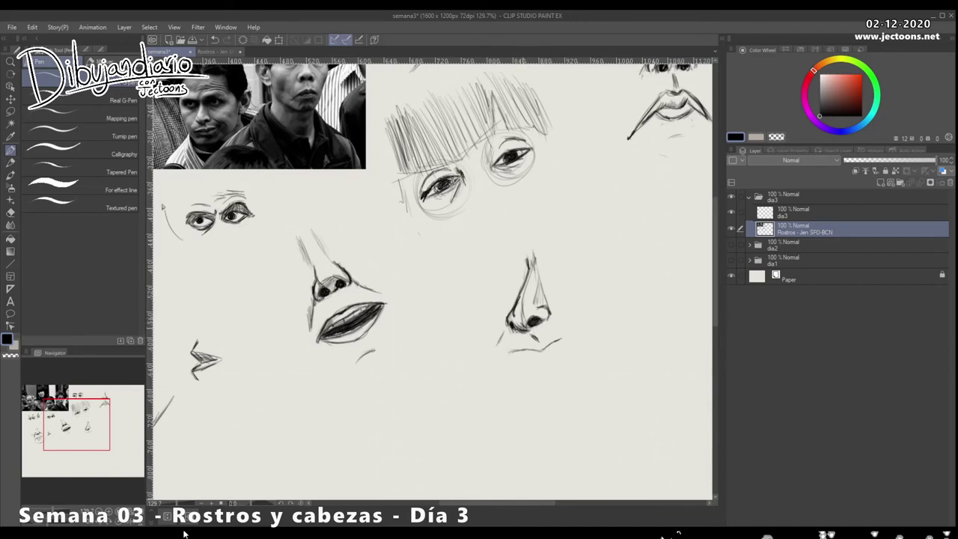
{"action": "left_click_drag", "start_coordinate": [519, 396], "coordinate": [527, 392]}
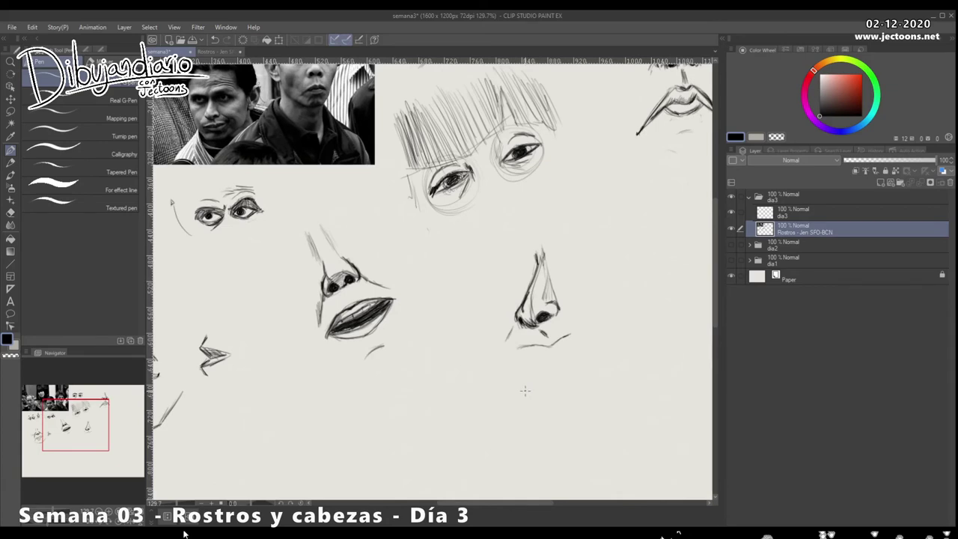
Try a heavier mouth outline below the long-haired man's nose and clear the lip lines
{"action": "mouse_move", "coordinate": [551, 345]}
{"action": "left_mouse_down"}
{"action": "mouse_move", "coordinate": [534, 342]}
{"action": "mouse_move", "coordinate": [555, 349]}
{"action": "mouse_move", "coordinate": [536, 334]}
{"action": "mouse_move", "coordinate": [522, 343]}
{"action": "mouse_move", "coordinate": [563, 340]}
{"action": "mouse_move", "coordinate": [564, 349]}
{"action": "mouse_move", "coordinate": [597, 315]}
{"action": "mouse_move", "coordinate": [552, 339]}
{"action": "mouse_move", "coordinate": [561, 341]}
{"action": "mouse_move", "coordinate": [575, 324]}
{"action": "mouse_move", "coordinate": [560, 339]}
{"action": "mouse_move", "coordinate": [542, 332]}
{"action": "mouse_move", "coordinate": [524, 341]}
{"action": "mouse_move", "coordinate": [585, 321]}
{"action": "left_mouse_up"}
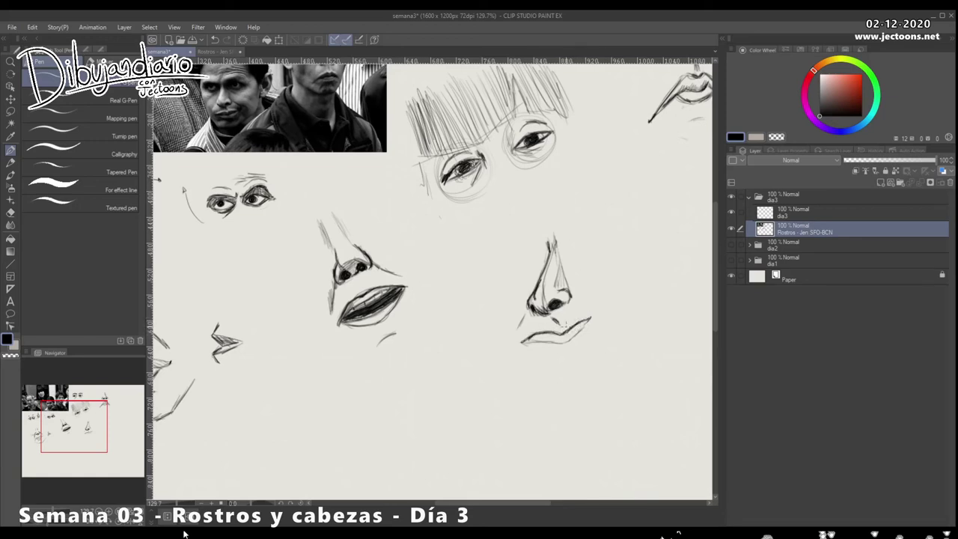
{"action": "mouse_move", "coordinate": [591, 314]}
{"action": "left_mouse_down"}
{"action": "mouse_move", "coordinate": [578, 340]}
{"action": "mouse_move", "coordinate": [541, 346]}
{"action": "mouse_move", "coordinate": [562, 347]}
{"action": "mouse_move", "coordinate": [585, 320]}
{"action": "mouse_move", "coordinate": [528, 342]}
{"action": "mouse_move", "coordinate": [561, 342]}
{"action": "mouse_move", "coordinate": [545, 341]}
{"action": "left_mouse_up"}
{"action": "mouse_move", "coordinate": [546, 341]}
{"action": "left_mouse_down"}
{"action": "mouse_move", "coordinate": [586, 329]}
{"action": "mouse_move", "coordinate": [560, 343]}
{"action": "left_mouse_up"}
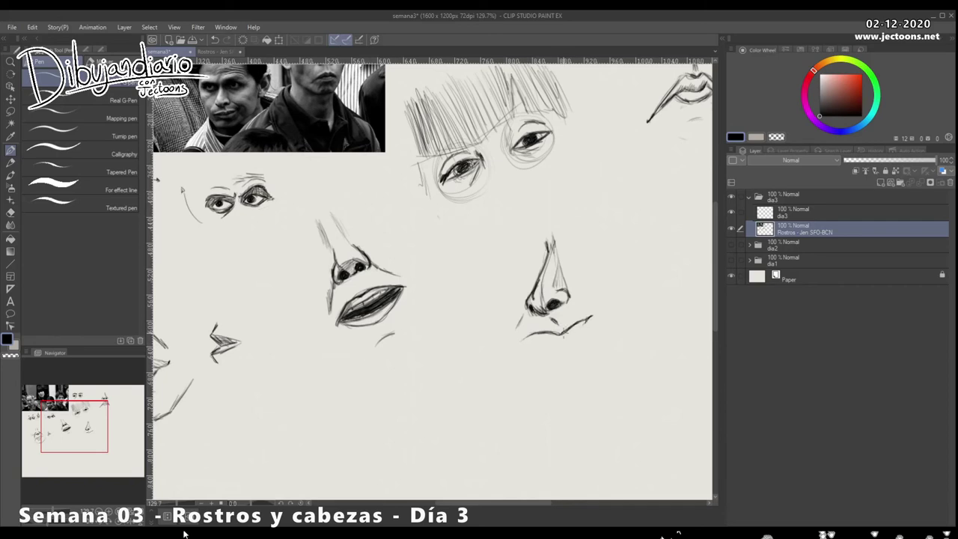
{"action": "mouse_move", "coordinate": [582, 314]}
{"action": "left_mouse_down"}
{"action": "mouse_move", "coordinate": [569, 329]}
{"action": "mouse_move", "coordinate": [567, 320]}
{"action": "left_mouse_up"}
{"action": "left_click_drag", "start_coordinate": [547, 317], "coordinate": [552, 326]}
Redraw the long-haired man's slanted lips and add the smile fold running from the nose wing to the curved cheek
{"action": "left_click_drag", "start_coordinate": [573, 322], "coordinate": [589, 324]}
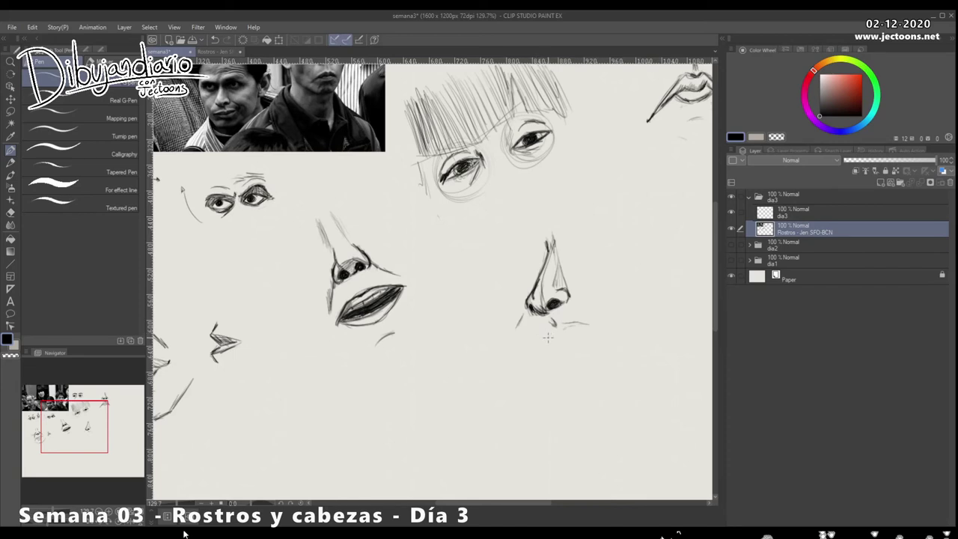
{"action": "left_click_drag", "start_coordinate": [578, 306], "coordinate": [562, 295]}
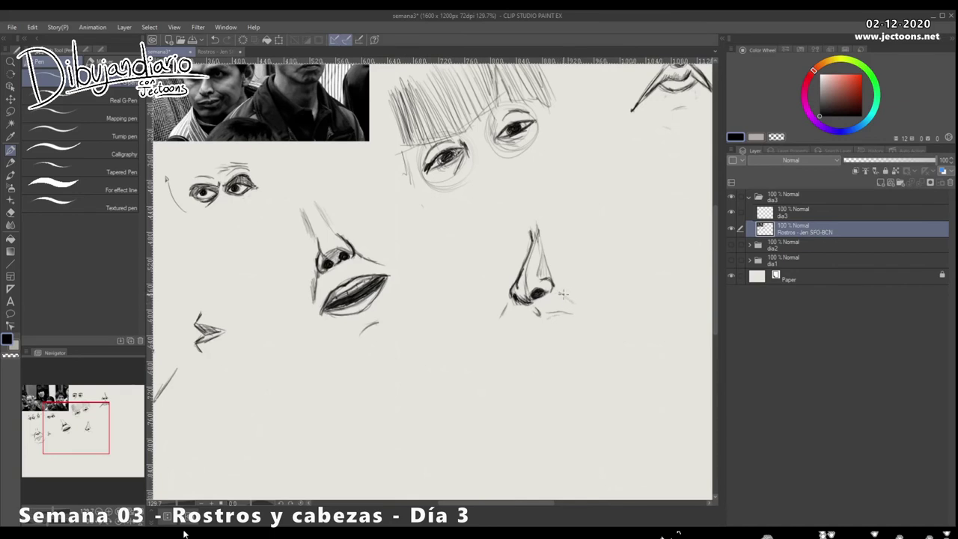
{"action": "mouse_move", "coordinate": [558, 291]}
{"action": "left_mouse_down"}
{"action": "mouse_move", "coordinate": [599, 313]}
{"action": "mouse_move", "coordinate": [600, 329]}
{"action": "left_mouse_up"}
{"action": "left_click_drag", "start_coordinate": [511, 332], "coordinate": [560, 316]}
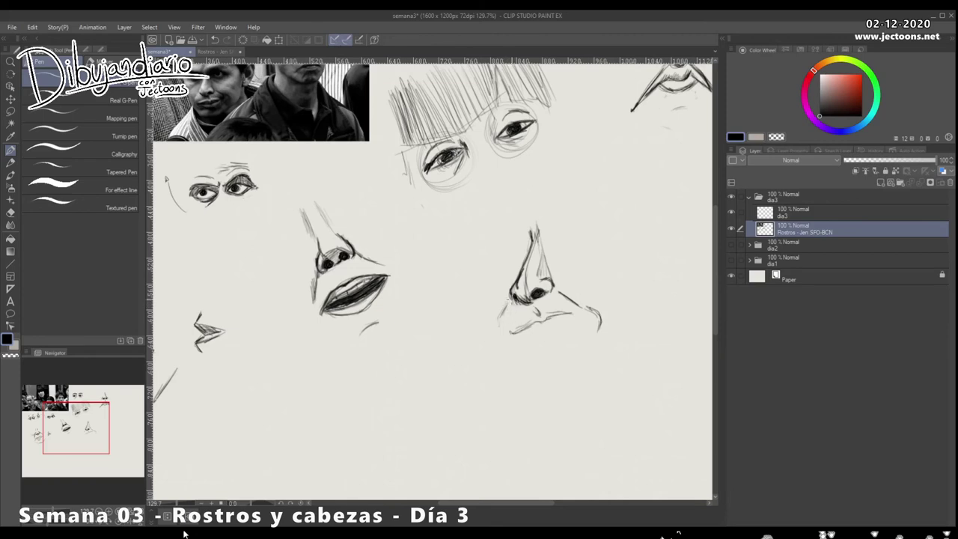
{"action": "mouse_move", "coordinate": [508, 307]}
{"action": "left_mouse_down"}
{"action": "mouse_move", "coordinate": [503, 346]}
{"action": "mouse_move", "coordinate": [511, 334]}
{"action": "left_mouse_up"}
{"action": "key", "text": "ctrl+z"}
{"action": "left_click_drag", "start_coordinate": [510, 331], "coordinate": [532, 334]}
{"action": "mouse_move", "coordinate": [527, 334]}
{"action": "left_mouse_down"}
{"action": "mouse_move", "coordinate": [559, 330]}
{"action": "mouse_move", "coordinate": [575, 305]}
{"action": "mouse_move", "coordinate": [515, 332]}
{"action": "mouse_move", "coordinate": [571, 314]}
{"action": "left_mouse_up"}
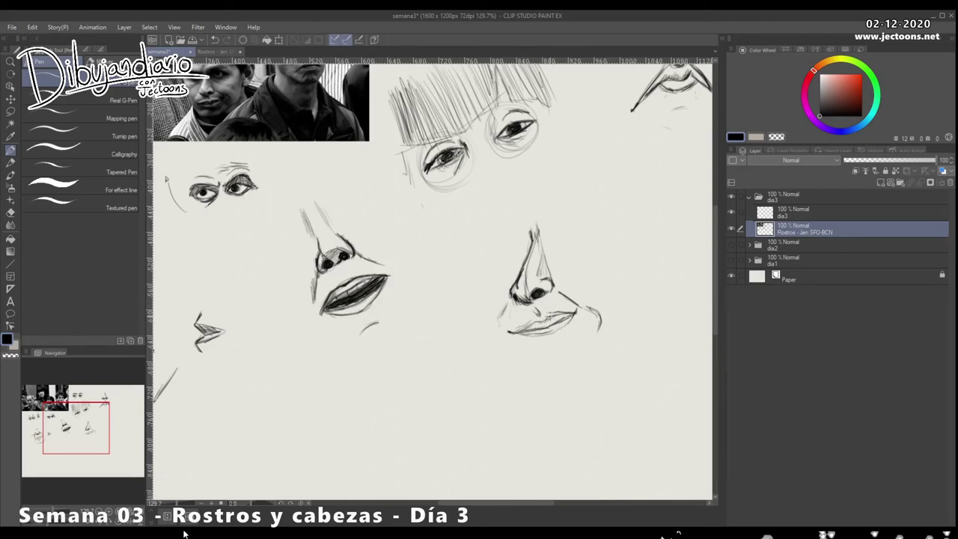
Darken the parting line and corners of the long-haired man's mouth and define the lower lip
{"action": "mouse_move", "coordinate": [530, 324]}
{"action": "left_mouse_down"}
{"action": "mouse_move", "coordinate": [515, 330]}
{"action": "mouse_move", "coordinate": [576, 312]}
{"action": "mouse_move", "coordinate": [552, 333]}
{"action": "left_mouse_up"}
{"action": "left_click_drag", "start_coordinate": [523, 328], "coordinate": [513, 337]}
{"action": "left_click_drag", "start_coordinate": [526, 382], "coordinate": [524, 392]}
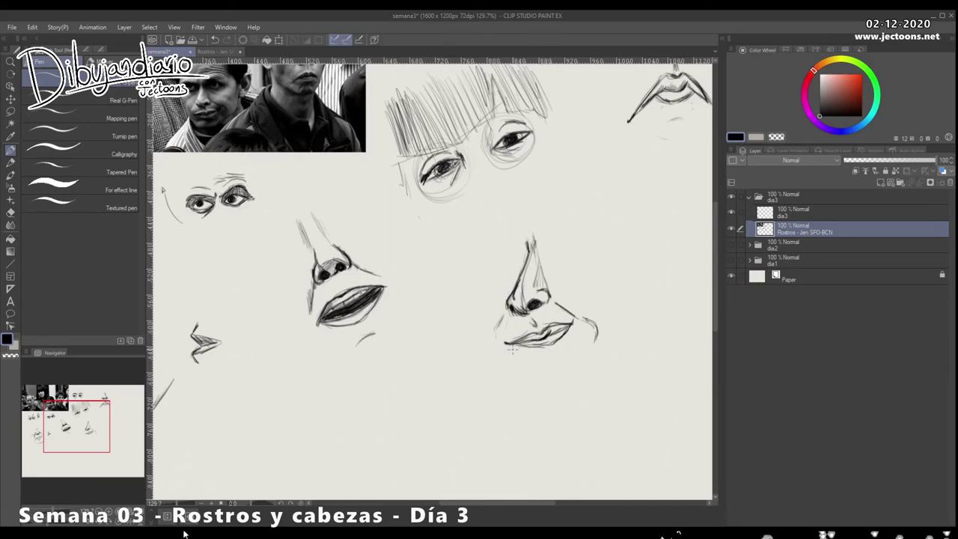
{"action": "mouse_move", "coordinate": [513, 344]}
{"action": "left_mouse_down"}
{"action": "mouse_move", "coordinate": [545, 346]}
{"action": "mouse_move", "coordinate": [572, 326]}
{"action": "mouse_move", "coordinate": [543, 326]}
{"action": "mouse_move", "coordinate": [539, 346]}
{"action": "left_mouse_up"}
Hatch the cheek bulge beside the long-haired man's mouth and shade the area beside and under the lower lip
{"action": "scroll", "coordinate": [568, 390], "scroll_direction": "down", "scroll_amount": 1}
{"action": "scroll", "coordinate": [559, 399], "scroll_direction": "down", "scroll_amount": 1}
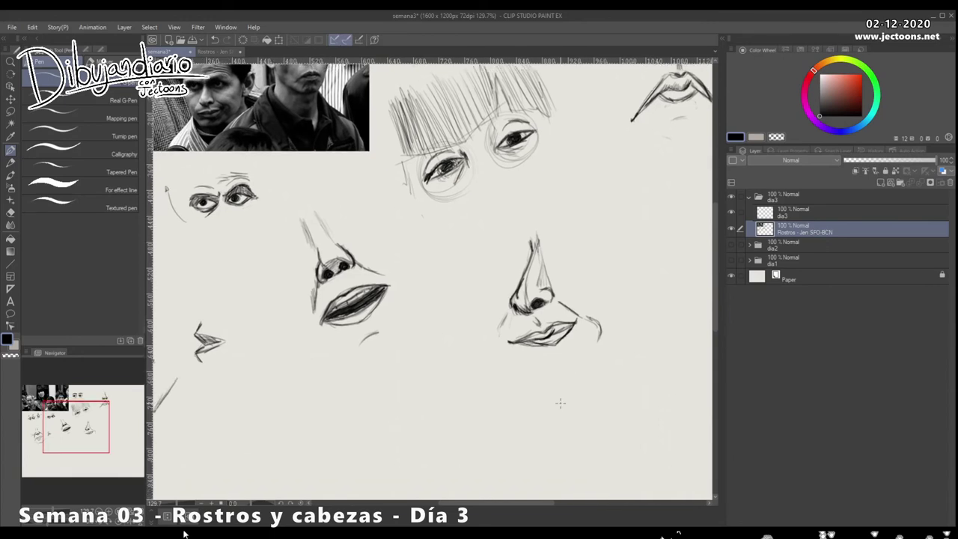
{"action": "scroll", "coordinate": [558, 355], "scroll_direction": "down", "scroll_amount": 1}
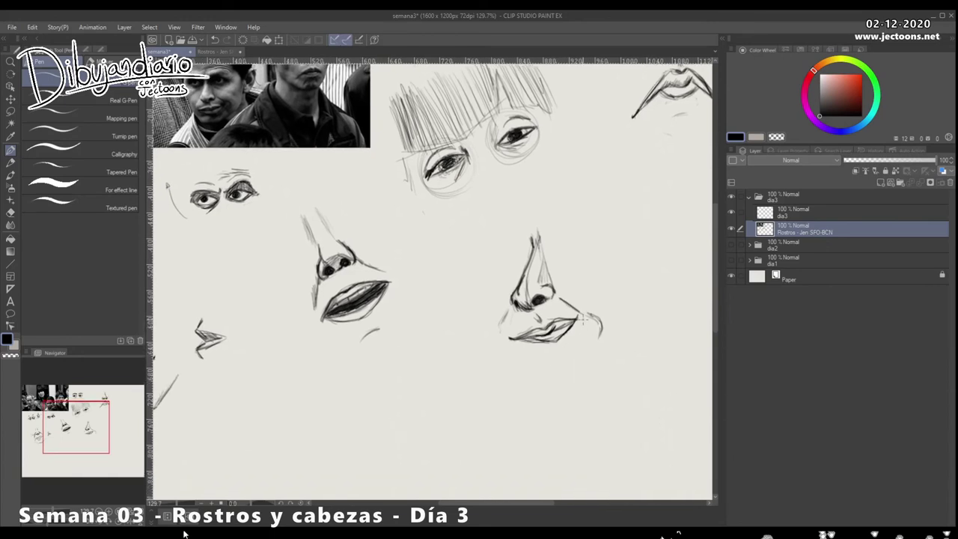
{"action": "mouse_move", "coordinate": [583, 317]}
{"action": "left_mouse_down"}
{"action": "mouse_move", "coordinate": [587, 337]}
{"action": "mouse_move", "coordinate": [598, 342]}
{"action": "mouse_move", "coordinate": [594, 333]}
{"action": "left_mouse_up"}
{"action": "left_click_drag", "start_coordinate": [576, 372], "coordinate": [588, 364]}
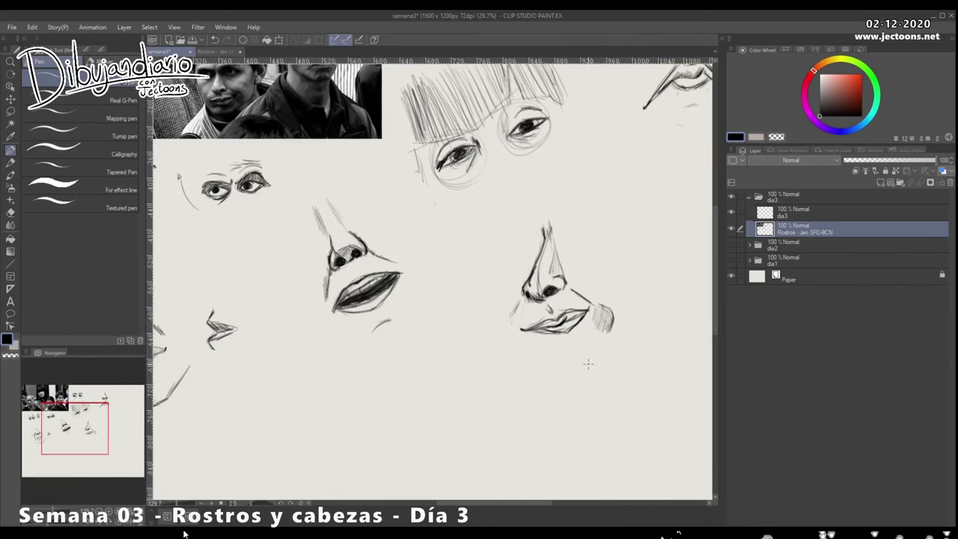
{"action": "mouse_move", "coordinate": [598, 319]}
{"action": "left_mouse_down"}
{"action": "mouse_move", "coordinate": [591, 338]}
{"action": "mouse_move", "coordinate": [557, 350]}
{"action": "mouse_move", "coordinate": [561, 359]}
{"action": "mouse_move", "coordinate": [569, 352]}
{"action": "left_mouse_up"}
{"action": "mouse_move", "coordinate": [587, 323]}
{"action": "left_mouse_down"}
{"action": "mouse_move", "coordinate": [582, 343]}
{"action": "mouse_move", "coordinate": [590, 330]}
{"action": "left_mouse_up"}
{"action": "mouse_move", "coordinate": [583, 341]}
{"action": "left_mouse_down"}
{"action": "mouse_move", "coordinate": [578, 350]}
{"action": "mouse_move", "coordinate": [555, 344]}
{"action": "mouse_move", "coordinate": [566, 346]}
{"action": "left_mouse_up"}
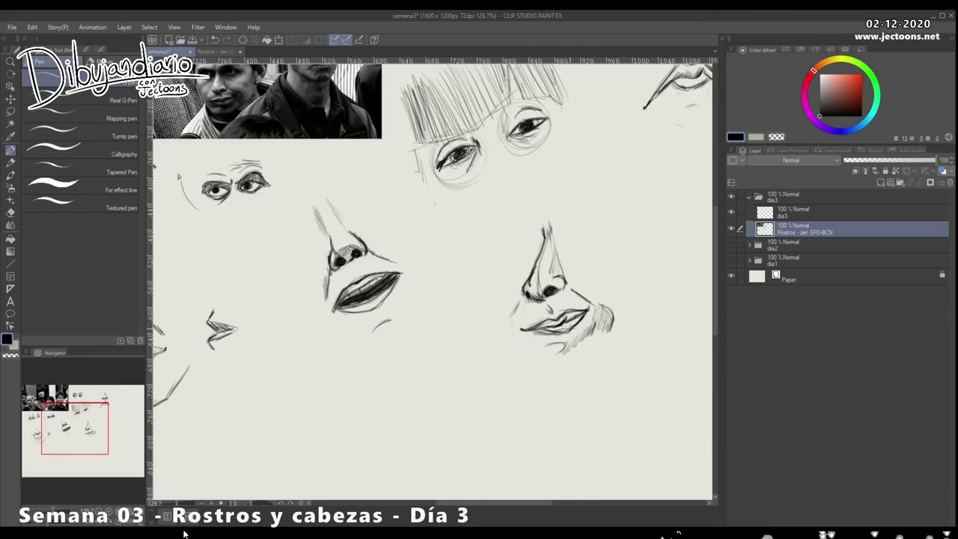
Erase the inner construction lines of the long-haired man's nose and add a light line above the upper lip
{"action": "scroll", "coordinate": [574, 386], "scroll_direction": "down", "scroll_amount": 6}
{"action": "left_click_drag", "start_coordinate": [591, 417], "coordinate": [500, 427]}
{"action": "left_click_drag", "start_coordinate": [444, 367], "coordinate": [501, 372]}
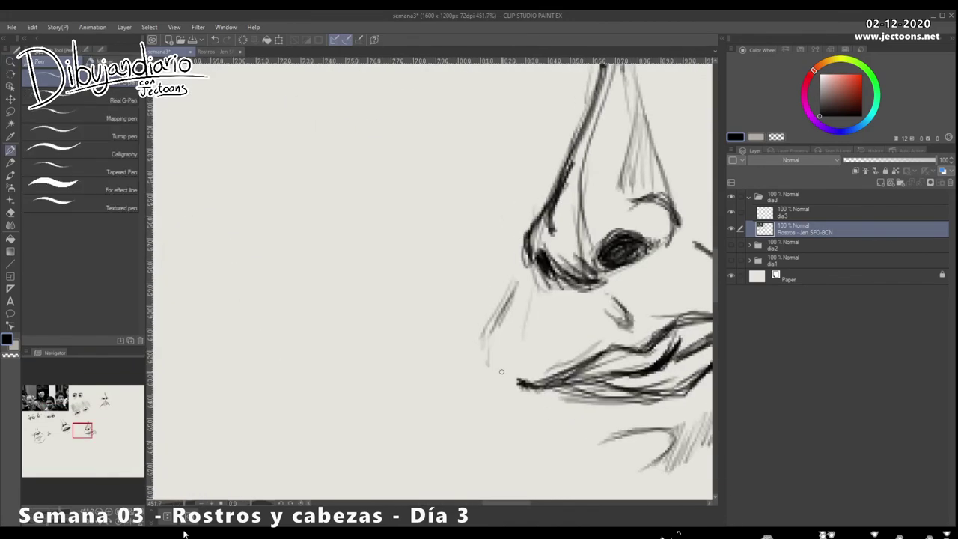
{"action": "mouse_move", "coordinate": [582, 245]}
{"action": "left_mouse_down"}
{"action": "mouse_move", "coordinate": [620, 98]}
{"action": "mouse_move", "coordinate": [583, 211]}
{"action": "mouse_move", "coordinate": [583, 185]}
{"action": "left_mouse_up"}
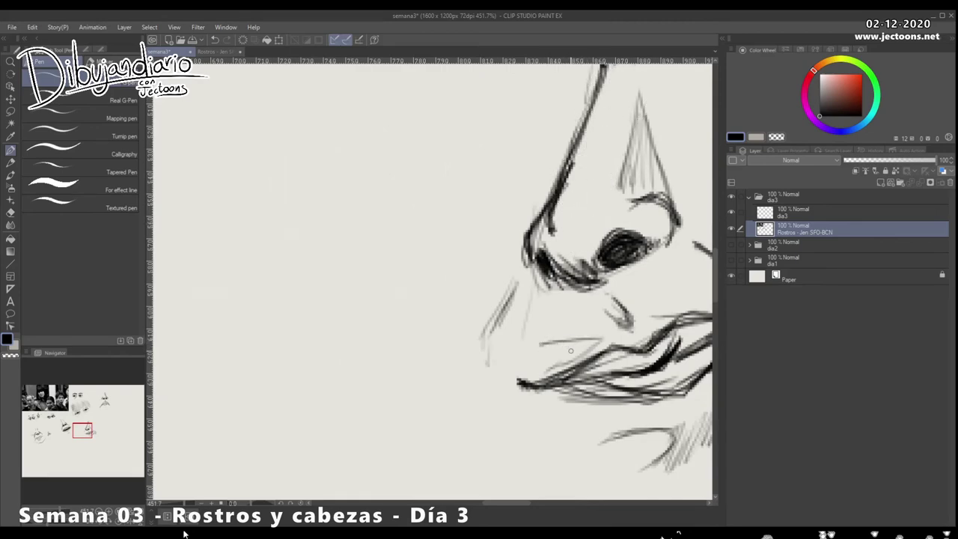
{"action": "scroll", "coordinate": [595, 350], "scroll_direction": "down", "scroll_amount": 2}
{"action": "scroll", "coordinate": [504, 385], "scroll_direction": "down", "scroll_amount": 4}
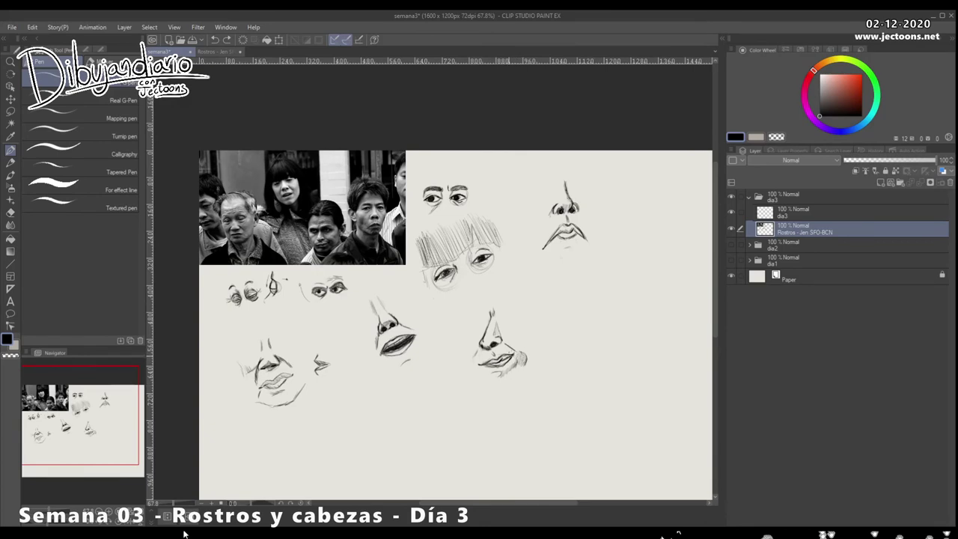
{"action": "left_click_drag", "start_coordinate": [516, 354], "coordinate": [509, 356]}
{"action": "mouse_move", "coordinate": [581, 332]}
{"action": "left_mouse_down"}
{"action": "mouse_move", "coordinate": [583, 346]}
{"action": "mouse_move", "coordinate": [582, 334]}
{"action": "left_mouse_up"}
{"action": "key", "text": "ctrl+z"}
{"action": "key", "text": "ctrl+z"}
{"action": "key", "text": "ctrl+z"}
{"action": "left_click_drag", "start_coordinate": [583, 345], "coordinate": [581, 327]}
{"action": "key", "text": "ctrl+z"}
Start an ear study below the frontal nose-and-mouth study with the angled hairline, sideburn and upper ear rim
{"action": "left_click_drag", "start_coordinate": [584, 380], "coordinate": [566, 356]}
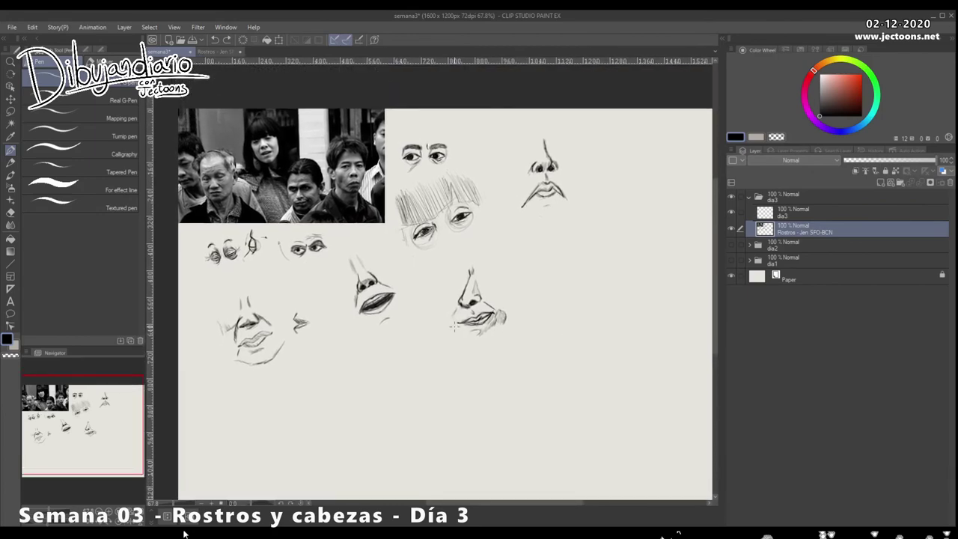
{"action": "left_click_drag", "start_coordinate": [334, 238], "coordinate": [369, 247]}
{"action": "left_click_drag", "start_coordinate": [524, 321], "coordinate": [400, 337]}
{"action": "left_click_drag", "start_coordinate": [541, 269], "coordinate": [560, 289]}
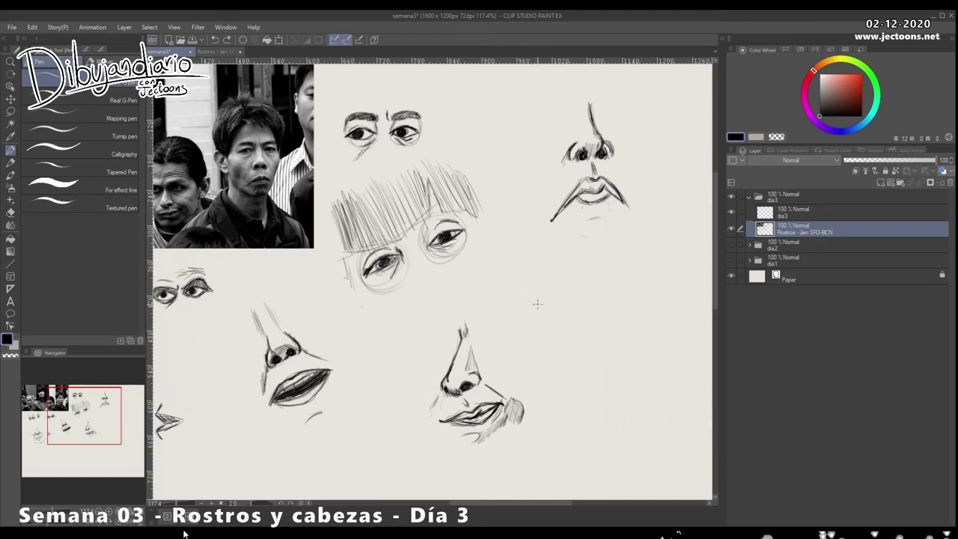
{"action": "mouse_move", "coordinate": [556, 295]}
{"action": "left_mouse_down"}
{"action": "mouse_move", "coordinate": [576, 275]}
{"action": "mouse_move", "coordinate": [584, 291]}
{"action": "left_mouse_up"}
{"action": "left_click_drag", "start_coordinate": [557, 235], "coordinate": [570, 271]}
{"action": "mouse_move", "coordinate": [567, 280]}
{"action": "left_mouse_down"}
{"action": "mouse_move", "coordinate": [556, 296]}
{"action": "mouse_move", "coordinate": [566, 291]}
{"action": "mouse_move", "coordinate": [561, 324]}
{"action": "left_mouse_up"}
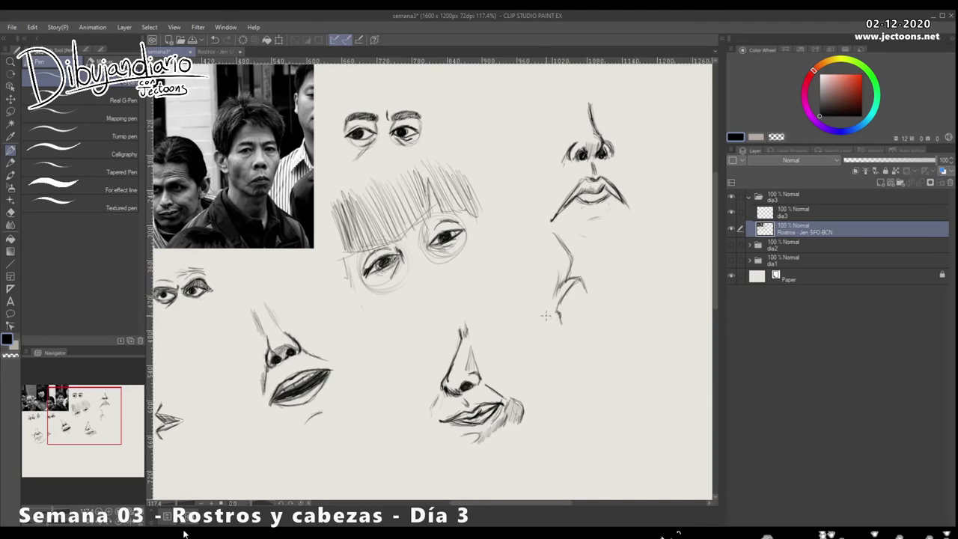
Complete the ear's outer contour down to the lobe and outline the inner hollow
{"action": "left_click_drag", "start_coordinate": [553, 314], "coordinate": [560, 344]}
{"action": "left_click_drag", "start_coordinate": [588, 295], "coordinate": [578, 326]}
{"action": "mouse_move", "coordinate": [593, 290]}
{"action": "left_mouse_down"}
{"action": "mouse_move", "coordinate": [559, 345]}
{"action": "mouse_move", "coordinate": [573, 337]}
{"action": "mouse_move", "coordinate": [586, 277]}
{"action": "mouse_move", "coordinate": [571, 342]}
{"action": "mouse_move", "coordinate": [555, 344]}
{"action": "left_mouse_up"}
{"action": "left_click_drag", "start_coordinate": [566, 314], "coordinate": [555, 334]}
{"action": "left_click_drag", "start_coordinate": [576, 305], "coordinate": [564, 321]}
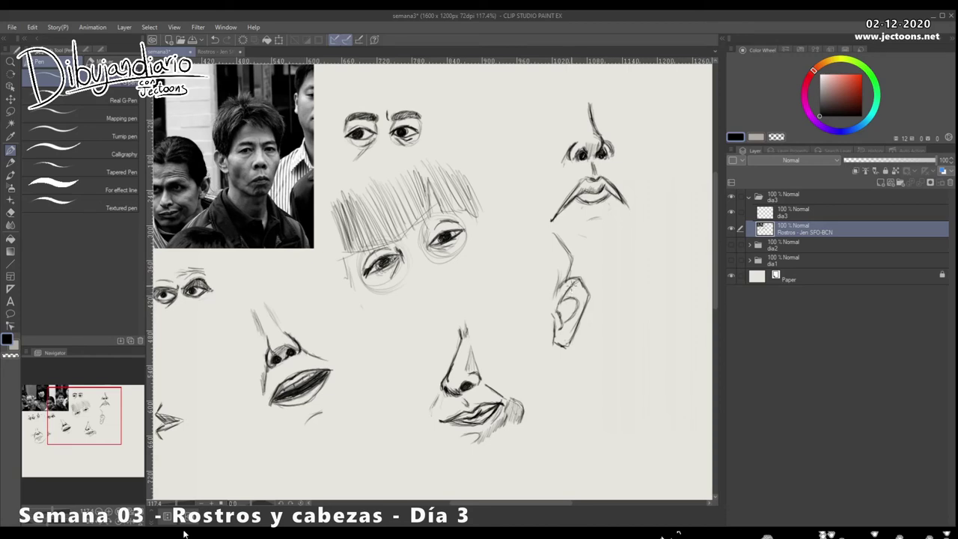
Strengthen the ear's upper rim, fill the inner hollow with dark hatching and shade the lobe
{"action": "left_click_drag", "start_coordinate": [568, 279], "coordinate": [558, 288]}
{"action": "mouse_move", "coordinate": [576, 282]}
{"action": "left_mouse_down"}
{"action": "mouse_move", "coordinate": [578, 312]}
{"action": "mouse_move", "coordinate": [578, 288]}
{"action": "mouse_move", "coordinate": [584, 297]}
{"action": "left_mouse_up"}
{"action": "mouse_move", "coordinate": [570, 300]}
{"action": "left_mouse_down"}
{"action": "mouse_move", "coordinate": [562, 322]}
{"action": "mouse_move", "coordinate": [556, 313]}
{"action": "mouse_move", "coordinate": [568, 314]}
{"action": "mouse_move", "coordinate": [566, 334]}
{"action": "left_mouse_up"}
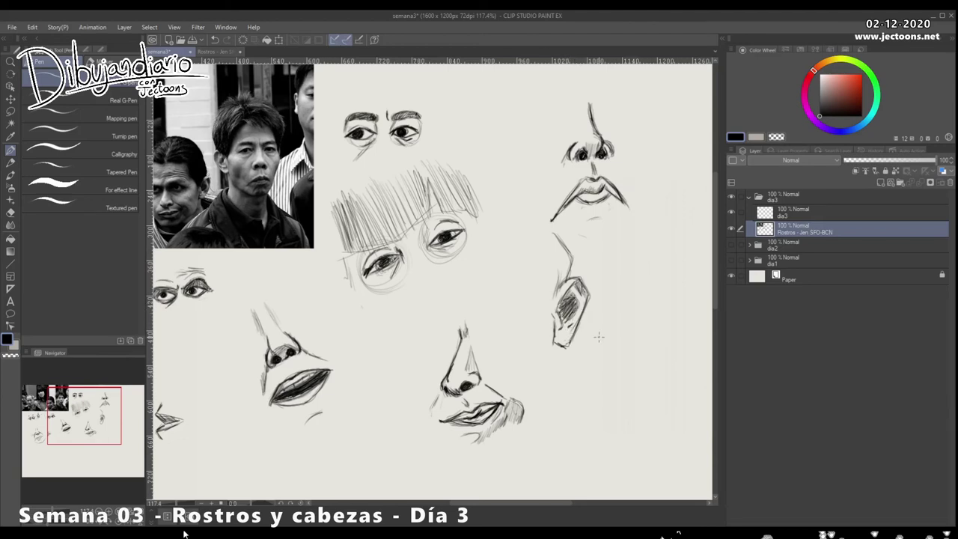
{"action": "mouse_move", "coordinate": [565, 330]}
{"action": "left_mouse_down"}
{"action": "mouse_move", "coordinate": [558, 336]}
{"action": "mouse_move", "coordinate": [568, 330]}
{"action": "left_mouse_up"}
{"action": "left_click_drag", "start_coordinate": [574, 321], "coordinate": [561, 346]}
{"action": "left_click_drag", "start_coordinate": [584, 284], "coordinate": [564, 293]}
Draw a larger explanatory ear diagram below the ear study, with double rim, inner folds and a jaw line from the lobe
{"action": "mouse_move", "coordinate": [599, 401]}
{"action": "left_mouse_down"}
{"action": "mouse_move", "coordinate": [618, 361]}
{"action": "mouse_move", "coordinate": [651, 334]}
{"action": "mouse_move", "coordinate": [648, 391]}
{"action": "left_mouse_up"}
{"action": "mouse_move", "coordinate": [655, 337]}
{"action": "left_mouse_down"}
{"action": "mouse_move", "coordinate": [639, 409]}
{"action": "mouse_move", "coordinate": [648, 355]}
{"action": "mouse_move", "coordinate": [635, 418]}
{"action": "mouse_move", "coordinate": [604, 428]}
{"action": "left_mouse_up"}
{"action": "left_click_drag", "start_coordinate": [664, 370], "coordinate": [630, 421]}
{"action": "left_click_drag", "start_coordinate": [655, 335], "coordinate": [666, 377]}
{"action": "left_click_drag", "start_coordinate": [606, 379], "coordinate": [655, 331]}
{"action": "left_click_drag", "start_coordinate": [597, 404], "coordinate": [610, 377]}
{"action": "mouse_move", "coordinate": [606, 378]}
{"action": "left_mouse_down"}
{"action": "mouse_move", "coordinate": [644, 332]}
{"action": "mouse_move", "coordinate": [633, 416]}
{"action": "mouse_move", "coordinate": [598, 431]}
{"action": "left_mouse_up"}
{"action": "left_click_drag", "start_coordinate": [647, 400], "coordinate": [624, 423]}
{"action": "mouse_move", "coordinate": [622, 375]}
{"action": "left_mouse_down"}
{"action": "mouse_move", "coordinate": [612, 393]}
{"action": "mouse_move", "coordinate": [646, 344]}
{"action": "mouse_move", "coordinate": [641, 371]}
{"action": "mouse_move", "coordinate": [622, 375]}
{"action": "left_mouse_up"}
{"action": "mouse_move", "coordinate": [640, 345]}
{"action": "left_mouse_down"}
{"action": "mouse_move", "coordinate": [615, 376]}
{"action": "mouse_move", "coordinate": [638, 383]}
{"action": "mouse_move", "coordinate": [611, 418]}
{"action": "mouse_move", "coordinate": [636, 387]}
{"action": "mouse_move", "coordinate": [626, 379]}
{"action": "mouse_move", "coordinate": [633, 396]}
{"action": "mouse_move", "coordinate": [603, 419]}
{"action": "mouse_move", "coordinate": [613, 400]}
{"action": "mouse_move", "coordinate": [614, 368]}
{"action": "left_mouse_up"}
{"action": "mouse_move", "coordinate": [588, 420]}
{"action": "left_mouse_down"}
{"action": "mouse_move", "coordinate": [576, 440]}
{"action": "mouse_move", "coordinate": [582, 433]}
{"action": "mouse_move", "coordinate": [528, 468]}
{"action": "left_mouse_up"}
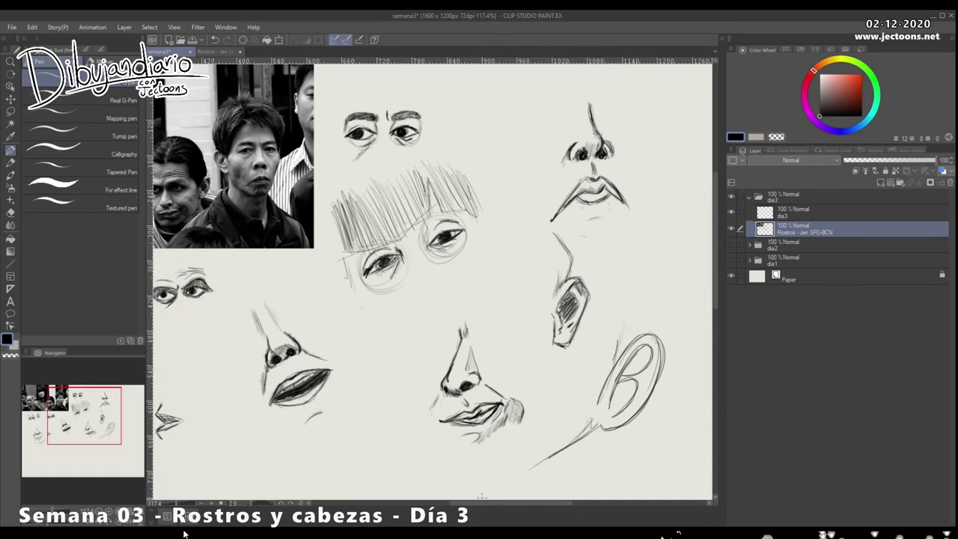
Erase the large explanatory ear diagram together with its jaw line
{"action": "left_click_drag", "start_coordinate": [601, 427], "coordinate": [648, 388]}
{"action": "mouse_move", "coordinate": [612, 427]}
{"action": "left_mouse_down"}
{"action": "mouse_move", "coordinate": [630, 415]}
{"action": "mouse_move", "coordinate": [560, 434]}
{"action": "left_mouse_up"}
{"action": "mouse_move", "coordinate": [615, 402]}
{"action": "left_mouse_down"}
{"action": "mouse_move", "coordinate": [634, 355]}
{"action": "mouse_move", "coordinate": [666, 324]}
{"action": "mouse_move", "coordinate": [609, 402]}
{"action": "mouse_move", "coordinate": [651, 376]}
{"action": "mouse_move", "coordinate": [597, 434]}
{"action": "left_mouse_up"}
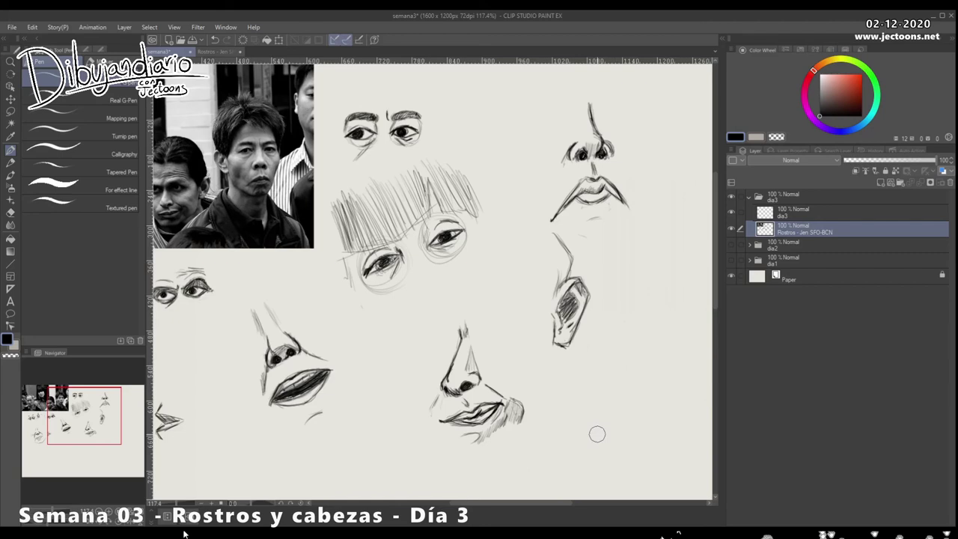
Darken the sideburn in front of the ear study and draw the jaw line descending from the lobe
{"action": "left_click_drag", "start_coordinate": [563, 269], "coordinate": [553, 294]}
{"action": "left_click_drag", "start_coordinate": [559, 334], "coordinate": [546, 374]}
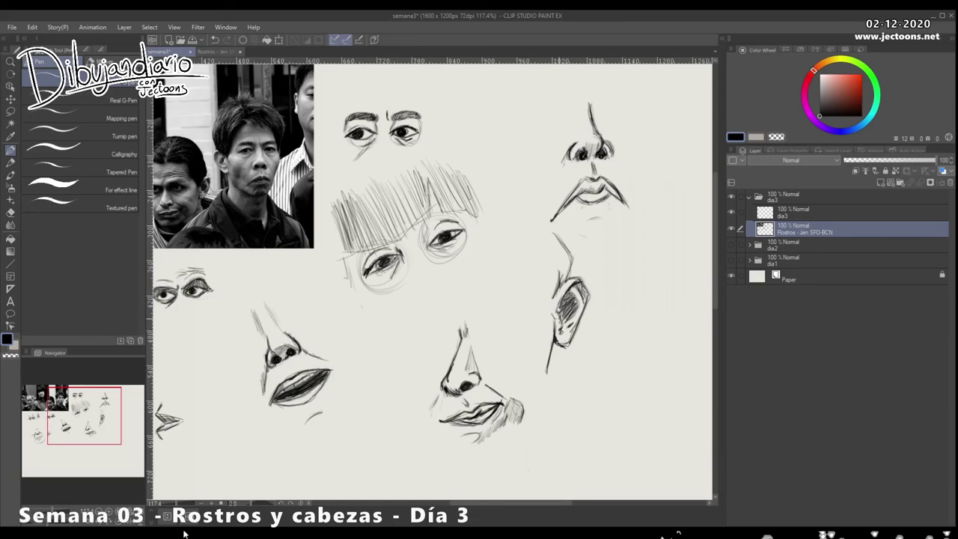
Trace the ear's inner oval and outer rim in red as an explanation, and undo the red strokes
{"action": "left_click", "coordinate": [861, 74]}
{"action": "mouse_move", "coordinate": [557, 310]}
{"action": "left_mouse_down"}
{"action": "mouse_move", "coordinate": [584, 279]}
{"action": "mouse_move", "coordinate": [576, 309]}
{"action": "left_mouse_up"}
{"action": "mouse_move", "coordinate": [582, 315]}
{"action": "left_mouse_down"}
{"action": "mouse_move", "coordinate": [560, 344]}
{"action": "mouse_move", "coordinate": [550, 329]}
{"action": "left_mouse_up"}
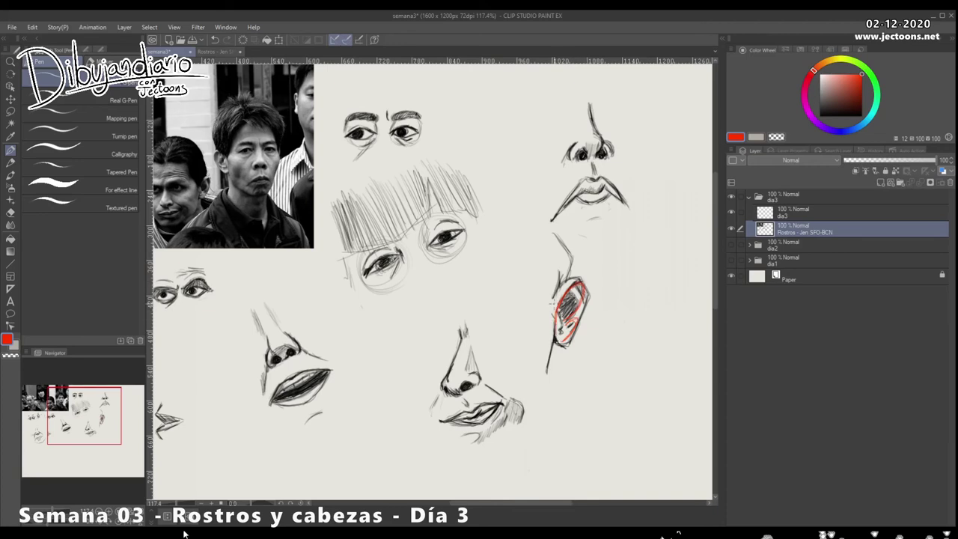
{"action": "left_click_drag", "start_coordinate": [589, 275], "coordinate": [575, 338]}
{"action": "left_click_drag", "start_coordinate": [580, 278], "coordinate": [554, 301]}
{"action": "key", "text": "ctrl+z"}
{"action": "key", "text": "ctrl+z"}
{"action": "key", "text": "ctrl+z"}
{"action": "key", "text": "ctrl+z"}
{"action": "key", "text": "ctrl+z"}
{"action": "key", "text": "ctrl+z"}
Return to the black drawing colour and rework the upper rim of the ear study
{"action": "key", "text": "x"}
{"action": "left_click_drag", "start_coordinate": [580, 277], "coordinate": [563, 288]}
{"action": "mouse_move", "coordinate": [557, 367]}
{"action": "left_mouse_down"}
{"action": "mouse_move", "coordinate": [553, 358]}
{"action": "mouse_move", "coordinate": [549, 367]}
{"action": "mouse_move", "coordinate": [479, 366]}
{"action": "mouse_move", "coordinate": [607, 334]}
{"action": "mouse_move", "coordinate": [740, 343]}
{"action": "mouse_move", "coordinate": [739, 354]}
{"action": "left_mouse_up"}
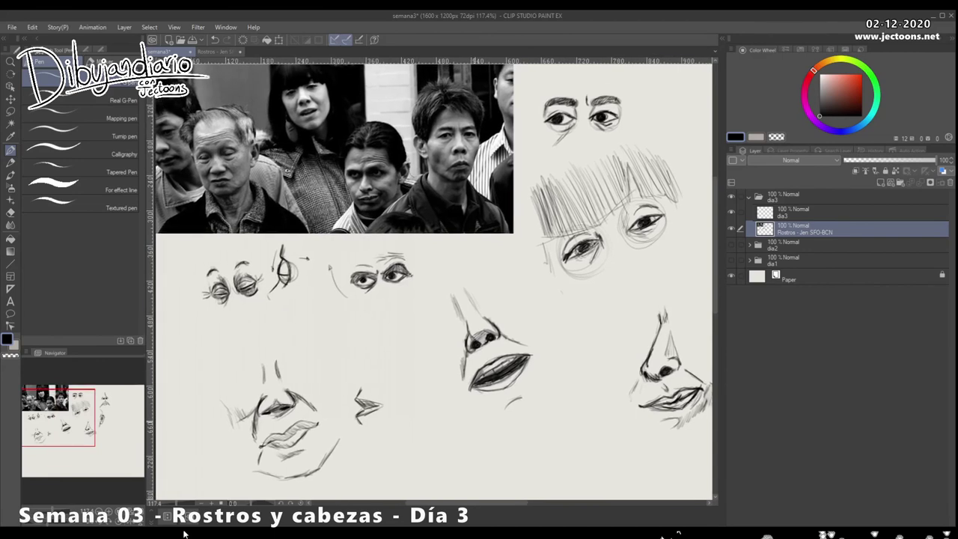
Sketch the light outer contour of a new ear study in the empty area below the open-mouth study
{"action": "left_click_drag", "start_coordinate": [465, 405], "coordinate": [473, 426]}
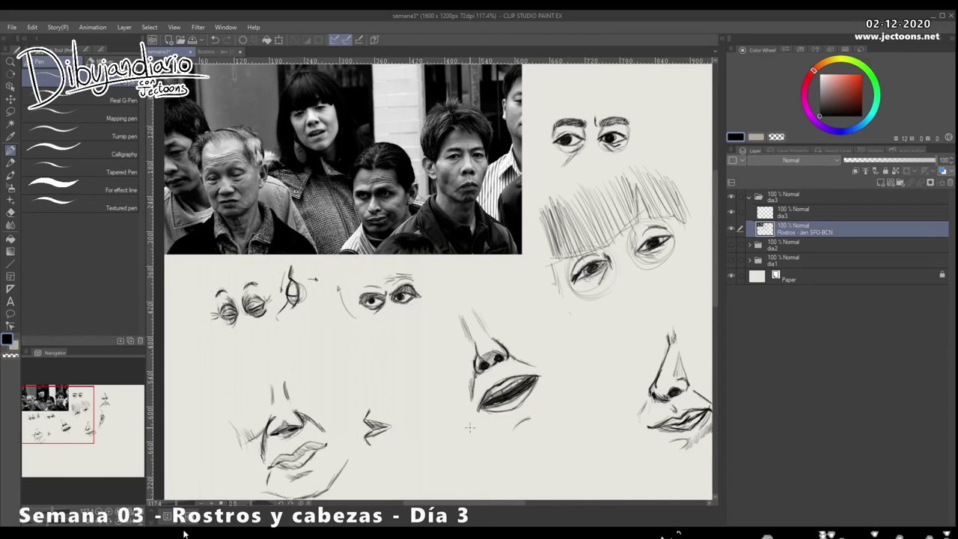
{"action": "mouse_move", "coordinate": [470, 428]}
{"action": "left_mouse_down"}
{"action": "mouse_move", "coordinate": [253, 338]}
{"action": "mouse_move", "coordinate": [186, 417]}
{"action": "mouse_move", "coordinate": [255, 360]}
{"action": "mouse_move", "coordinate": [315, 340]}
{"action": "mouse_move", "coordinate": [351, 347]}
{"action": "left_mouse_up"}
{"action": "mouse_move", "coordinate": [464, 346]}
{"action": "left_mouse_down"}
{"action": "mouse_move", "coordinate": [437, 405]}
{"action": "mouse_move", "coordinate": [449, 436]}
{"action": "left_mouse_up"}
{"action": "mouse_move", "coordinate": [431, 392]}
{"action": "left_mouse_down"}
{"action": "mouse_move", "coordinate": [463, 432]}
{"action": "mouse_move", "coordinate": [494, 442]}
{"action": "mouse_move", "coordinate": [463, 443]}
{"action": "mouse_move", "coordinate": [489, 437]}
{"action": "left_mouse_up"}
{"action": "mouse_move", "coordinate": [464, 347]}
{"action": "left_mouse_down"}
{"action": "mouse_move", "coordinate": [443, 388]}
{"action": "mouse_move", "coordinate": [446, 348]}
{"action": "mouse_move", "coordinate": [433, 401]}
{"action": "mouse_move", "coordinate": [450, 434]}
{"action": "mouse_move", "coordinate": [488, 443]}
{"action": "left_mouse_up"}
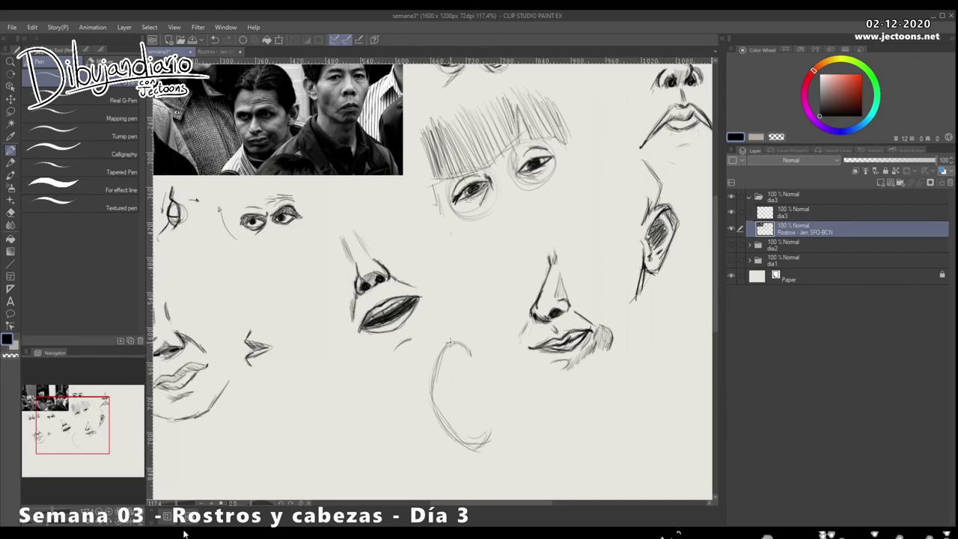
Draw the hairline above the new ear and the sideburn strokes in front of it
{"action": "left_click_drag", "start_coordinate": [436, 308], "coordinate": [447, 343]}
{"action": "key", "text": "ctrl+z"}
{"action": "mouse_move", "coordinate": [488, 339]}
{"action": "left_mouse_down"}
{"action": "mouse_move", "coordinate": [480, 354]}
{"action": "mouse_move", "coordinate": [490, 365]}
{"action": "mouse_move", "coordinate": [480, 355]}
{"action": "mouse_move", "coordinate": [491, 368]}
{"action": "left_mouse_up"}
{"action": "mouse_move", "coordinate": [487, 340]}
{"action": "left_mouse_down"}
{"action": "mouse_move", "coordinate": [481, 352]}
{"action": "mouse_move", "coordinate": [495, 374]}
{"action": "mouse_move", "coordinate": [523, 384]}
{"action": "mouse_move", "coordinate": [503, 379]}
{"action": "left_mouse_up"}
{"action": "mouse_move", "coordinate": [476, 340]}
{"action": "left_mouse_down"}
{"action": "mouse_move", "coordinate": [489, 370]}
{"action": "mouse_move", "coordinate": [479, 362]}
{"action": "left_mouse_up"}
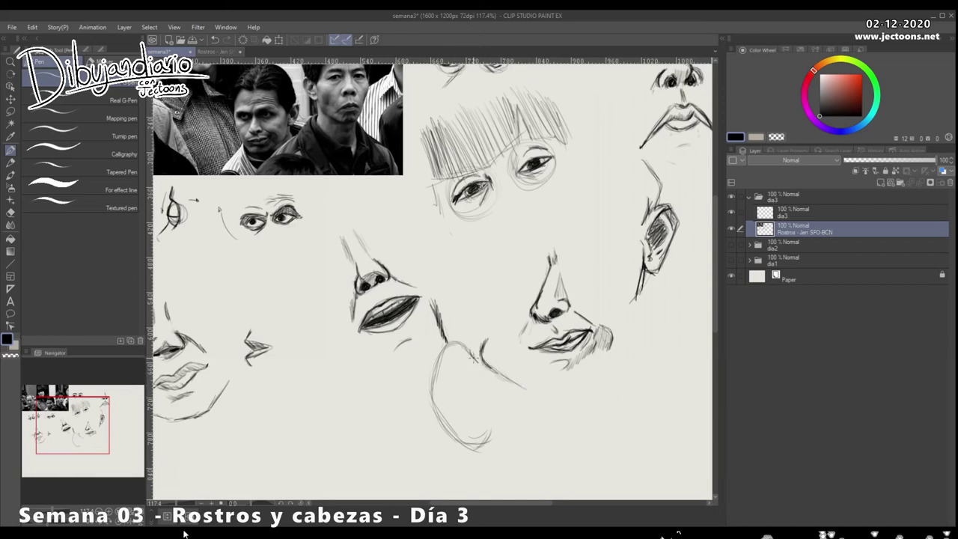
{"action": "mouse_move", "coordinate": [451, 332]}
{"action": "left_mouse_down"}
{"action": "mouse_move", "coordinate": [481, 370]}
{"action": "mouse_move", "coordinate": [485, 349]}
{"action": "left_mouse_up"}
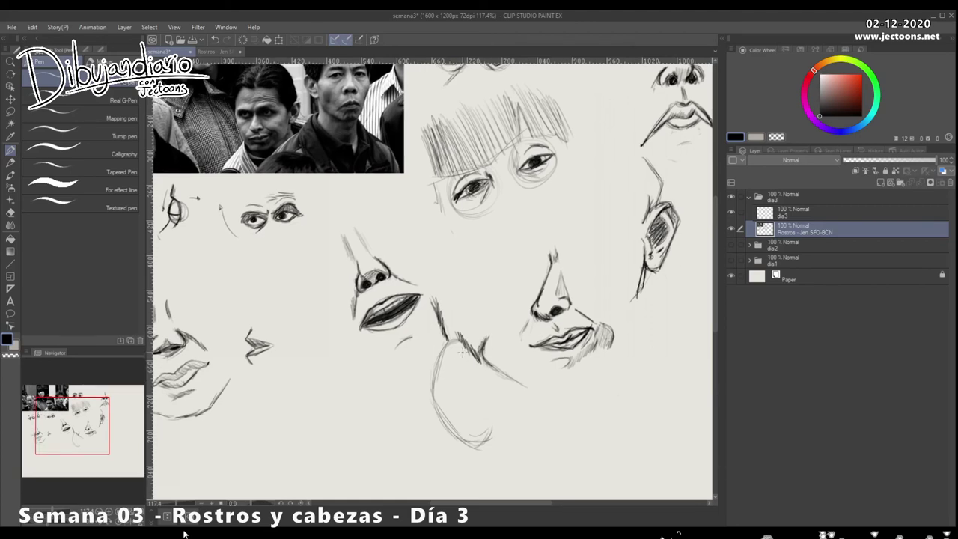
Darken the new ear's outer rim from its top attachment down to the lobe
{"action": "left_click_drag", "start_coordinate": [453, 347], "coordinate": [440, 393]}
{"action": "mouse_move", "coordinate": [467, 342]}
{"action": "left_mouse_down"}
{"action": "mouse_move", "coordinate": [450, 340]}
{"action": "mouse_move", "coordinate": [434, 357]}
{"action": "mouse_move", "coordinate": [433, 389]}
{"action": "left_mouse_up"}
{"action": "left_click_drag", "start_coordinate": [440, 357], "coordinate": [434, 402]}
{"action": "mouse_move", "coordinate": [435, 359]}
{"action": "left_mouse_down"}
{"action": "mouse_move", "coordinate": [435, 399]}
{"action": "mouse_move", "coordinate": [457, 447]}
{"action": "left_mouse_up"}
{"action": "left_click_drag", "start_coordinate": [442, 400], "coordinate": [479, 446]}
{"action": "mouse_move", "coordinate": [445, 389]}
{"action": "left_mouse_down"}
{"action": "mouse_move", "coordinate": [434, 398]}
{"action": "mouse_move", "coordinate": [437, 371]}
{"action": "mouse_move", "coordinate": [458, 347]}
{"action": "mouse_move", "coordinate": [469, 354]}
{"action": "mouse_move", "coordinate": [441, 393]}
{"action": "left_mouse_up"}
{"action": "left_click_drag", "start_coordinate": [467, 348], "coordinate": [471, 358]}
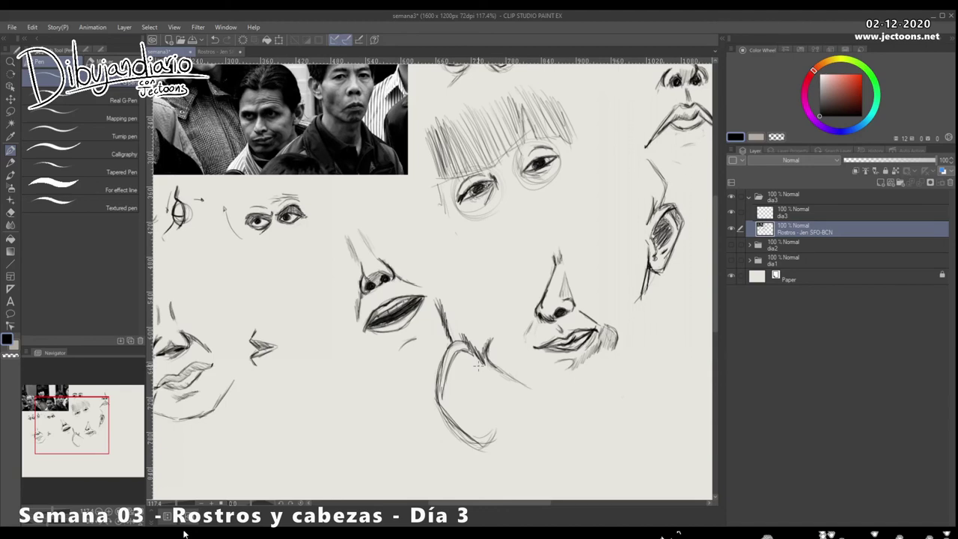
Draw the new ear's tragus, inner hollow and upper rim fold, and shade the hollow
{"action": "mouse_move", "coordinate": [481, 368]}
{"action": "left_mouse_down"}
{"action": "mouse_move", "coordinate": [494, 402]}
{"action": "mouse_move", "coordinate": [486, 411]}
{"action": "mouse_move", "coordinate": [461, 395]}
{"action": "mouse_move", "coordinate": [480, 379]}
{"action": "mouse_move", "coordinate": [471, 371]}
{"action": "mouse_move", "coordinate": [461, 395]}
{"action": "mouse_move", "coordinate": [479, 410]}
{"action": "left_mouse_up"}
{"action": "mouse_move", "coordinate": [460, 354]}
{"action": "left_mouse_down"}
{"action": "mouse_move", "coordinate": [445, 392]}
{"action": "mouse_move", "coordinate": [461, 357]}
{"action": "mouse_move", "coordinate": [452, 393]}
{"action": "mouse_move", "coordinate": [453, 372]}
{"action": "mouse_move", "coordinate": [461, 396]}
{"action": "left_mouse_up"}
{"action": "left_click_drag", "start_coordinate": [450, 364], "coordinate": [445, 385]}
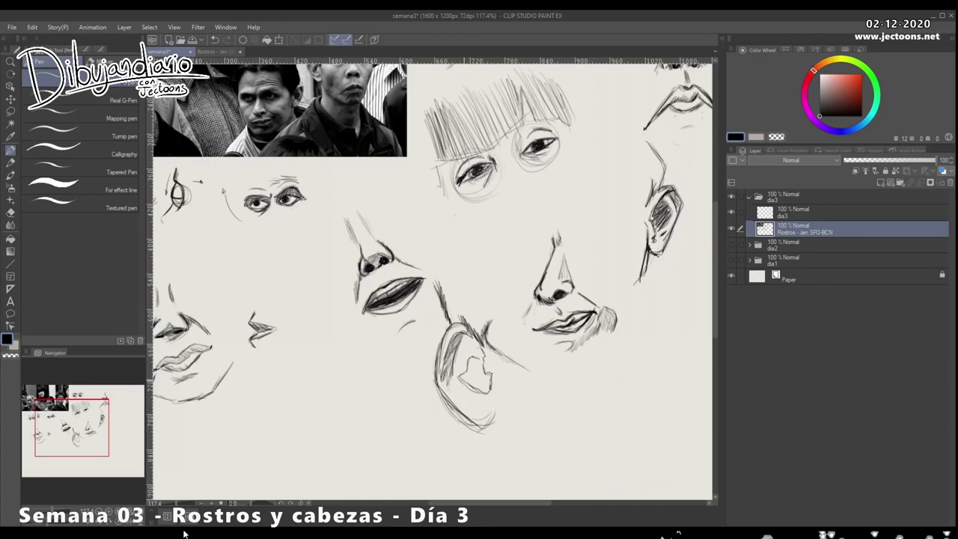
{"action": "scroll", "coordinate": [472, 380], "scroll_direction": "up", "scroll_amount": 2}
{"action": "mouse_move", "coordinate": [461, 378]}
{"action": "left_mouse_down"}
{"action": "mouse_move", "coordinate": [473, 392]}
{"action": "mouse_move", "coordinate": [467, 374]}
{"action": "mouse_move", "coordinate": [471, 390]}
{"action": "mouse_move", "coordinate": [483, 363]}
{"action": "mouse_move", "coordinate": [471, 372]}
{"action": "left_mouse_up"}
{"action": "mouse_move", "coordinate": [471, 369]}
{"action": "left_mouse_down"}
{"action": "mouse_move", "coordinate": [484, 356]}
{"action": "mouse_move", "coordinate": [475, 349]}
{"action": "left_mouse_up"}
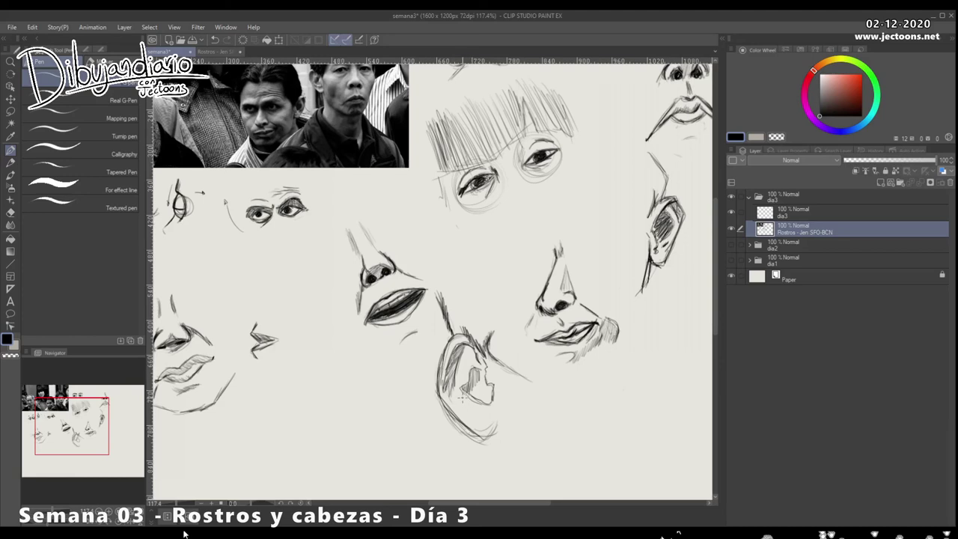
Add the lower inner fold of the new ear, and reinforce and clean up the lobe and lower rim
{"action": "left_click_drag", "start_coordinate": [458, 394], "coordinate": [471, 407]}
{"action": "left_click_drag", "start_coordinate": [473, 402], "coordinate": [491, 413]}
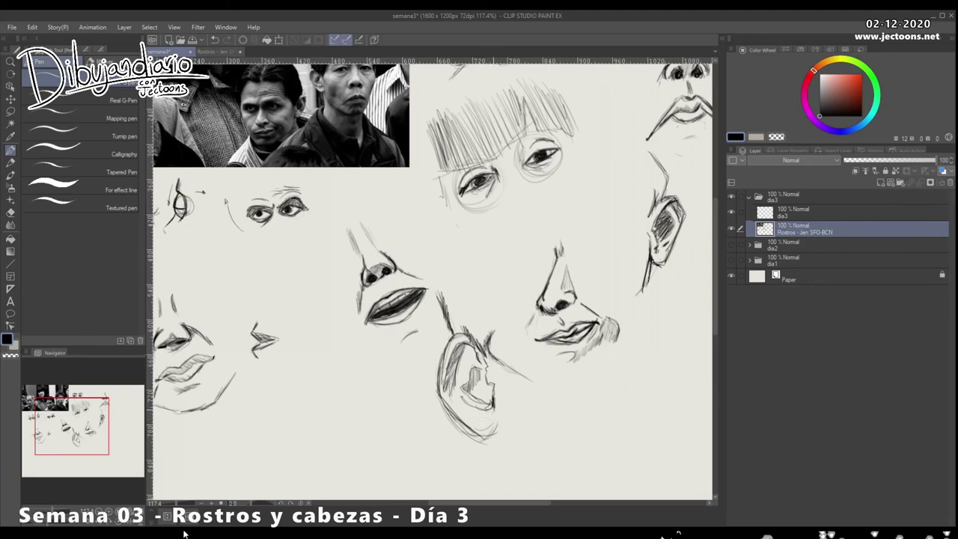
{"action": "mouse_move", "coordinate": [436, 369]}
{"action": "left_mouse_down"}
{"action": "mouse_move", "coordinate": [443, 400]}
{"action": "mouse_move", "coordinate": [479, 432]}
{"action": "mouse_move", "coordinate": [456, 418]}
{"action": "left_mouse_up"}
{"action": "mouse_move", "coordinate": [469, 423]}
{"action": "left_mouse_down"}
{"action": "mouse_move", "coordinate": [489, 436]}
{"action": "mouse_move", "coordinate": [499, 421]}
{"action": "left_mouse_up"}
{"action": "mouse_move", "coordinate": [465, 408]}
{"action": "left_mouse_down"}
{"action": "mouse_move", "coordinate": [479, 413]}
{"action": "mouse_move", "coordinate": [470, 405]}
{"action": "left_mouse_up"}
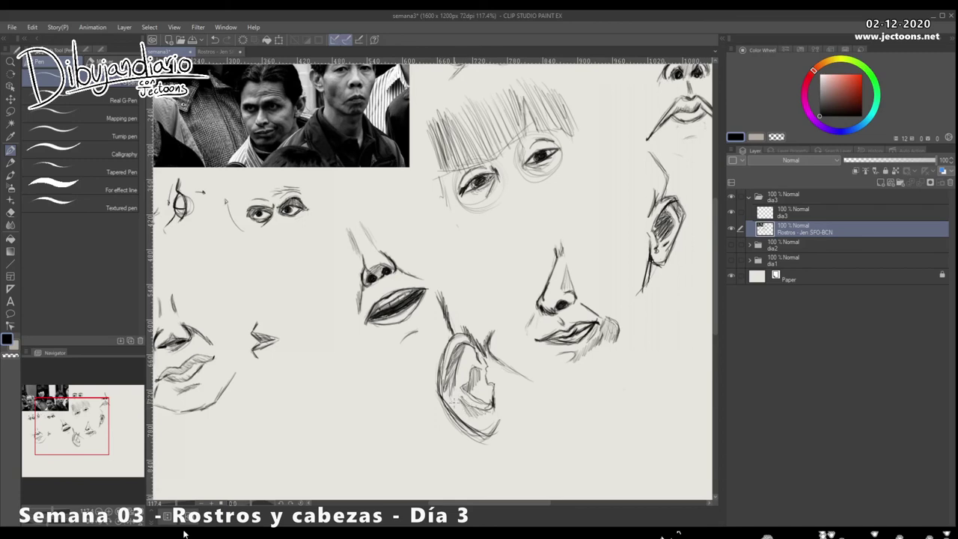
{"action": "mouse_move", "coordinate": [453, 416]}
{"action": "left_mouse_down"}
{"action": "mouse_move", "coordinate": [498, 430]}
{"action": "mouse_move", "coordinate": [444, 417]}
{"action": "mouse_move", "coordinate": [488, 443]}
{"action": "left_mouse_up"}
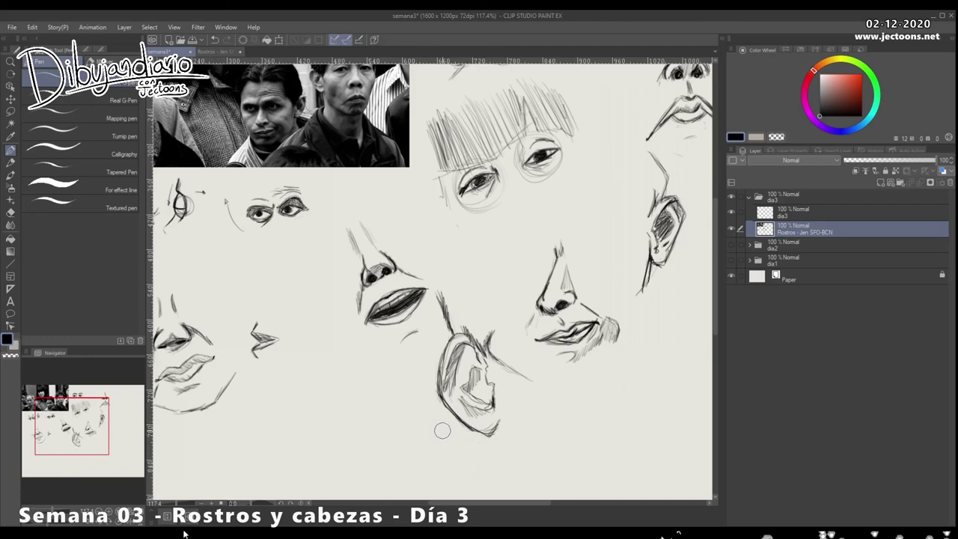
{"action": "mouse_move", "coordinate": [488, 408]}
{"action": "left_mouse_down"}
{"action": "mouse_move", "coordinate": [475, 416]}
{"action": "mouse_move", "coordinate": [458, 404]}
{"action": "mouse_move", "coordinate": [479, 406]}
{"action": "left_mouse_up"}
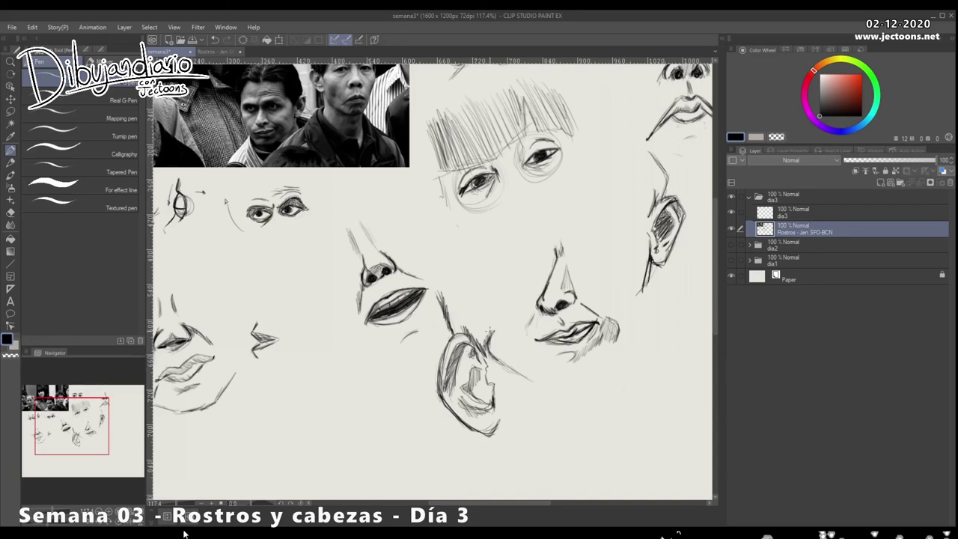
{"action": "left_click_drag", "start_coordinate": [484, 395], "coordinate": [484, 389]}
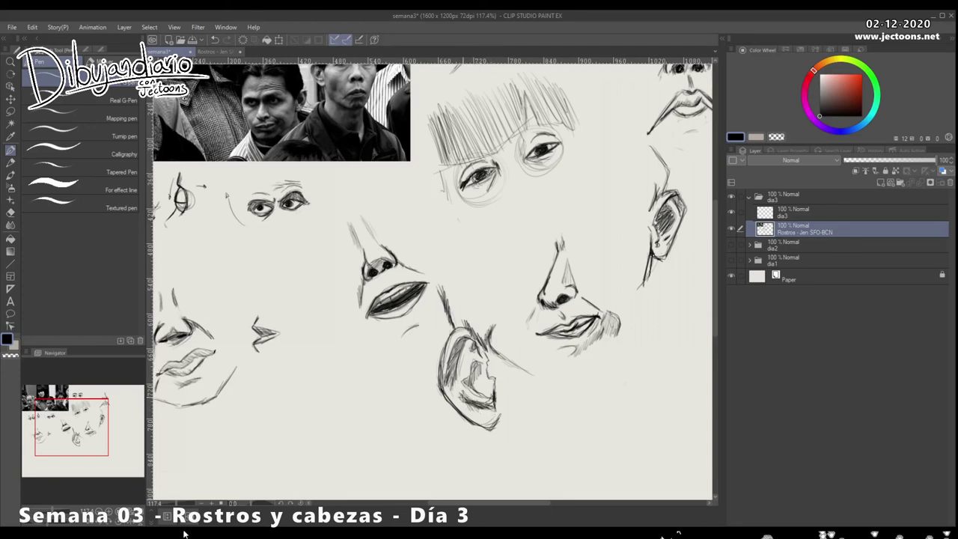
Deepen the new ear's inner details and draw the neck and jaw lines descending from the lobe
{"action": "mouse_move", "coordinate": [461, 408]}
{"action": "left_mouse_down"}
{"action": "mouse_move", "coordinate": [478, 426]}
{"action": "mouse_move", "coordinate": [500, 421]}
{"action": "mouse_move", "coordinate": [483, 429]}
{"action": "mouse_move", "coordinate": [496, 413]}
{"action": "left_mouse_up"}
{"action": "key", "text": "ctrl+z"}
{"action": "left_click_drag", "start_coordinate": [493, 379], "coordinate": [494, 392]}
{"action": "mouse_move", "coordinate": [475, 349]}
{"action": "left_mouse_down"}
{"action": "mouse_move", "coordinate": [485, 354]}
{"action": "mouse_move", "coordinate": [499, 409]}
{"action": "mouse_move", "coordinate": [497, 495]}
{"action": "left_mouse_up"}
{"action": "left_click_drag", "start_coordinate": [493, 428], "coordinate": [500, 497]}
{"action": "mouse_move", "coordinate": [500, 414]}
{"action": "left_mouse_down"}
{"action": "mouse_move", "coordinate": [509, 438]}
{"action": "mouse_move", "coordinate": [554, 468]}
{"action": "left_mouse_up"}
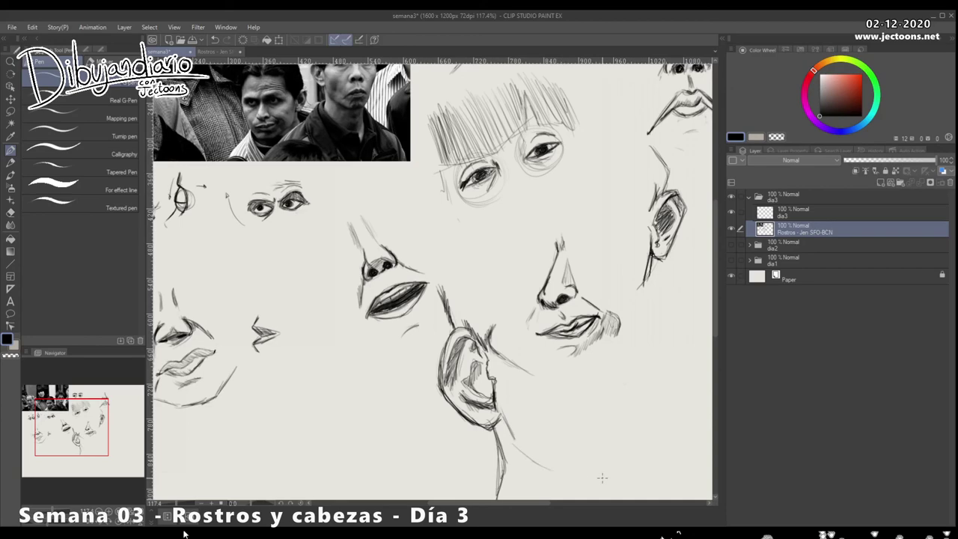
{"action": "left_click_drag", "start_coordinate": [555, 405], "coordinate": [521, 367]}
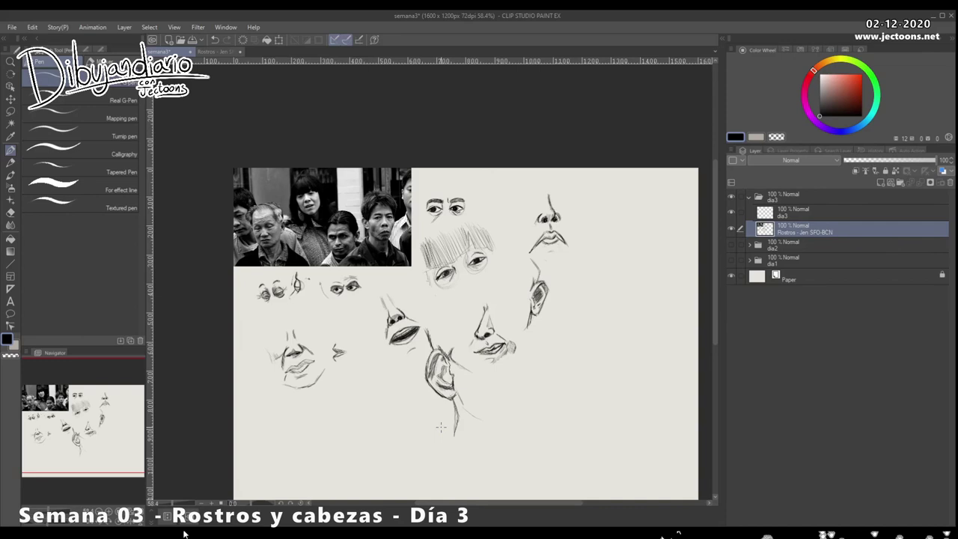
{"action": "left_click", "coordinate": [584, 306], "text": "alt"}
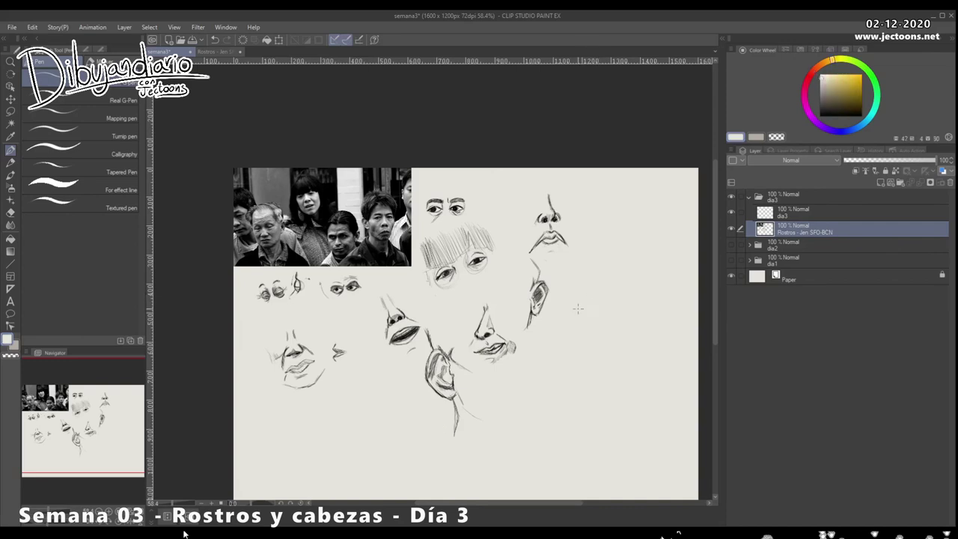
{"action": "left_click", "coordinate": [820, 116]}
{"action": "mouse_move", "coordinate": [595, 325]}
{"action": "left_mouse_down"}
{"action": "mouse_move", "coordinate": [649, 342]}
{"action": "mouse_move", "coordinate": [598, 322]}
{"action": "mouse_move", "coordinate": [572, 345]}
{"action": "mouse_move", "coordinate": [611, 353]}
{"action": "mouse_move", "coordinate": [640, 342]}
{"action": "mouse_move", "coordinate": [581, 329]}
{"action": "mouse_move", "coordinate": [597, 328]}
{"action": "mouse_move", "coordinate": [574, 340]}
{"action": "mouse_move", "coordinate": [614, 335]}
{"action": "mouse_move", "coordinate": [614, 362]}
{"action": "left_mouse_up"}
{"action": "key", "text": "ctrl+z"}
{"action": "key", "text": "ctrl+z"}
{"action": "key", "text": "ctrl+z"}
{"action": "key", "text": "ctrl+z"}
{"action": "key", "text": "ctrl+z"}
{"action": "key", "text": "ctrl+z"}
{"action": "key", "text": "ctrl+z"}
{"action": "key", "text": "ctrl+z"}
{"action": "key", "text": "ctrl+z"}
{"action": "mouse_move", "coordinate": [570, 350]}
{"action": "left_mouse_down"}
{"action": "mouse_move", "coordinate": [590, 338]}
{"action": "mouse_move", "coordinate": [612, 347]}
{"action": "mouse_move", "coordinate": [592, 338]}
{"action": "mouse_move", "coordinate": [594, 364]}
{"action": "left_mouse_up"}
{"action": "key", "text": "ctrl+z"}
{"action": "key", "text": "ctrl+z"}
{"action": "key", "text": "ctrl+z"}
{"action": "key", "text": "ctrl+z"}
Sketch a small shaded eye with an arched brow above it in the empty area beside the ear studies
{"action": "left_click_drag", "start_coordinate": [575, 361], "coordinate": [590, 346]}
{"action": "left_click_drag", "start_coordinate": [607, 360], "coordinate": [600, 372]}
{"action": "left_click_drag", "start_coordinate": [577, 362], "coordinate": [584, 369]}
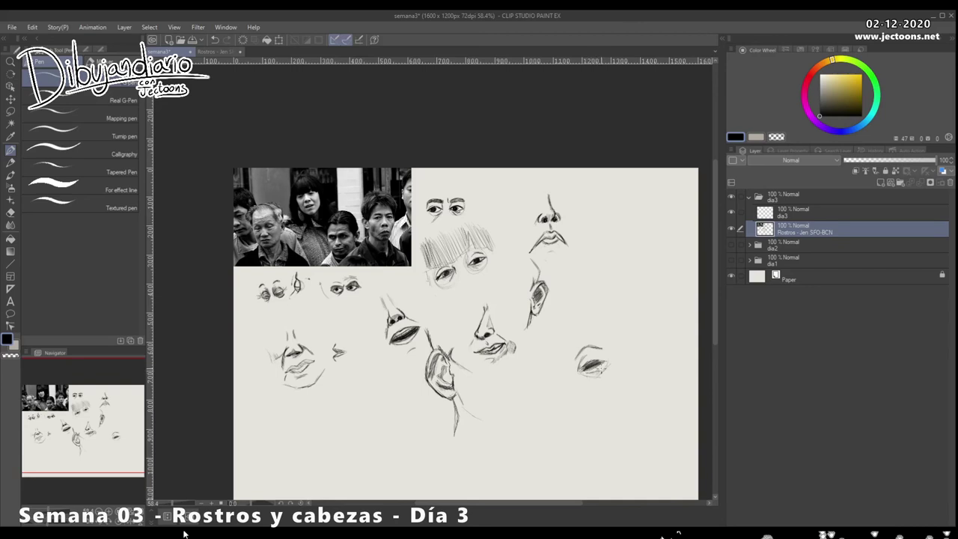
{"action": "key", "text": "ctrl+z"}
{"action": "mouse_move", "coordinate": [586, 349]}
{"action": "left_mouse_down"}
{"action": "mouse_move", "coordinate": [605, 348]}
{"action": "mouse_move", "coordinate": [585, 347]}
{"action": "left_mouse_up"}
{"action": "mouse_move", "coordinate": [583, 359]}
{"action": "left_mouse_down"}
{"action": "mouse_move", "coordinate": [595, 390]}
{"action": "mouse_move", "coordinate": [569, 407]}
{"action": "left_mouse_up"}
{"action": "mouse_move", "coordinate": [307, 408]}
{"action": "left_mouse_down"}
{"action": "mouse_move", "coordinate": [313, 431]}
{"action": "mouse_move", "coordinate": [312, 403]}
{"action": "left_mouse_up"}
{"action": "mouse_move", "coordinate": [514, 394]}
{"action": "left_mouse_down"}
{"action": "mouse_move", "coordinate": [521, 409]}
{"action": "mouse_move", "coordinate": [503, 373]}
{"action": "left_mouse_up"}
{"action": "left_click_drag", "start_coordinate": [610, 226], "coordinate": [589, 226]}
{"action": "key", "text": "ctrl+z"}
{"action": "key", "text": "ctrl+z"}
{"action": "key", "text": "ctrl+z"}
{"action": "key", "text": "ctrl+z"}
{"action": "key", "text": "ctrl+z"}
{"action": "left_click_drag", "start_coordinate": [386, 384], "coordinate": [389, 356]}
{"action": "key", "text": "ctrl+z"}
Add small explanatory marks and arrows beside the existing nose and mouth studies
{"action": "left_click_drag", "start_coordinate": [339, 371], "coordinate": [319, 361]}
{"action": "mouse_move", "coordinate": [572, 232]}
{"action": "left_mouse_down"}
{"action": "mouse_move", "coordinate": [592, 224]}
{"action": "mouse_move", "coordinate": [576, 227]}
{"action": "left_mouse_up"}
{"action": "left_click_drag", "start_coordinate": [492, 307], "coordinate": [501, 303]}
{"action": "left_click_drag", "start_coordinate": [464, 329], "coordinate": [467, 336]}
Sketch a nose diagram beside the frontal nose and mouth study, with a sloping bridge, rounded tip and nostril wing
{"action": "mouse_move", "coordinate": [643, 218]}
{"action": "left_mouse_down"}
{"action": "mouse_move", "coordinate": [610, 249]}
{"action": "mouse_move", "coordinate": [637, 256]}
{"action": "mouse_move", "coordinate": [620, 255]}
{"action": "left_mouse_up"}
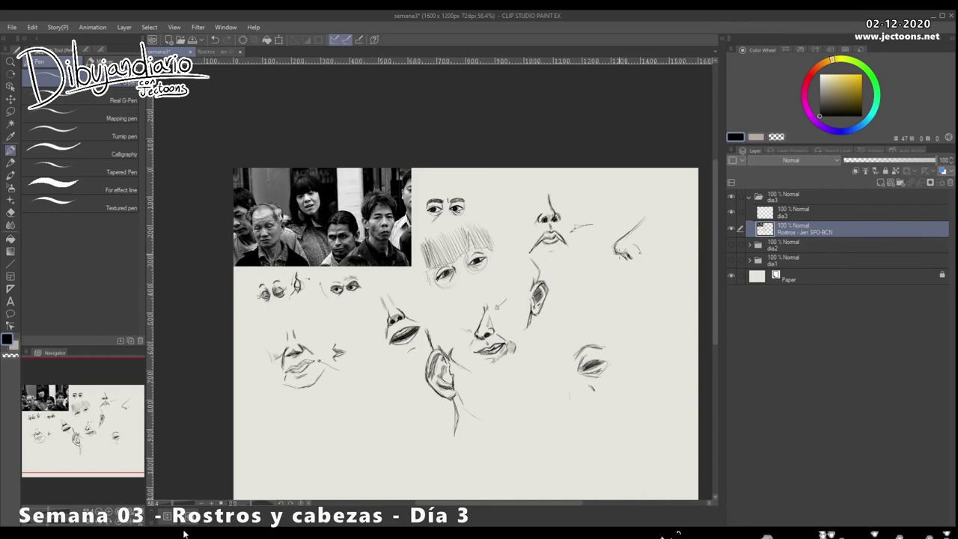
{"action": "left_click_drag", "start_coordinate": [616, 241], "coordinate": [618, 253]}
{"action": "mouse_move", "coordinate": [641, 219]}
{"action": "left_mouse_down"}
{"action": "mouse_move", "coordinate": [621, 241]}
{"action": "mouse_move", "coordinate": [632, 232]}
{"action": "left_mouse_up"}
{"action": "left_click_drag", "start_coordinate": [640, 222], "coordinate": [615, 255]}
{"action": "mouse_move", "coordinate": [639, 211]}
{"action": "left_mouse_down"}
{"action": "mouse_move", "coordinate": [618, 258]}
{"action": "mouse_move", "coordinate": [633, 268]}
{"action": "mouse_move", "coordinate": [615, 259]}
{"action": "mouse_move", "coordinate": [633, 263]}
{"action": "left_mouse_up"}
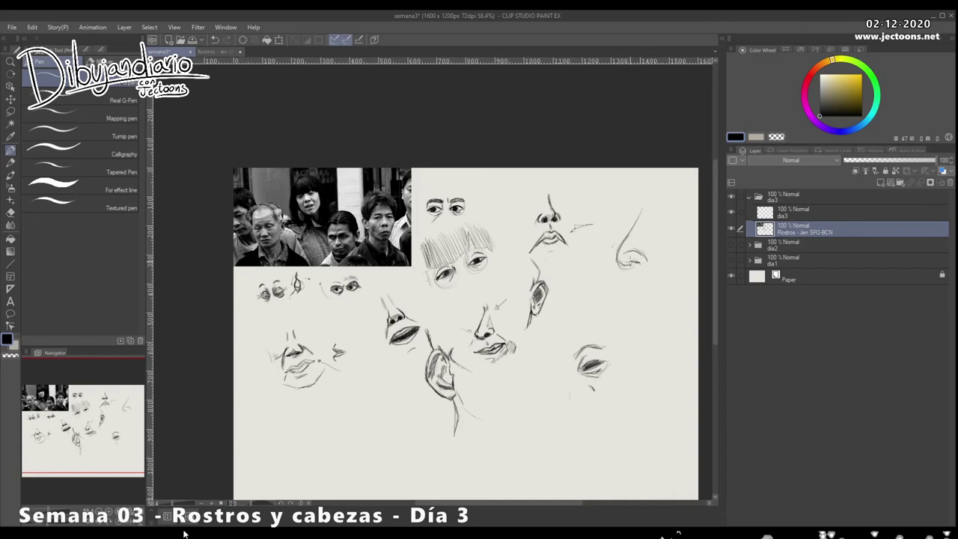
{"action": "mouse_move", "coordinate": [619, 259]}
{"action": "left_mouse_down"}
{"action": "mouse_move", "coordinate": [634, 269]}
{"action": "mouse_move", "coordinate": [615, 265]}
{"action": "mouse_move", "coordinate": [627, 267]}
{"action": "left_mouse_up"}
{"action": "left_click_drag", "start_coordinate": [624, 263], "coordinate": [632, 271]}
{"action": "left_click_drag", "start_coordinate": [620, 244], "coordinate": [640, 210]}
Add short strokes along the cheek fold and nose bridge of the open-mouth study
{"action": "mouse_move", "coordinate": [379, 330]}
{"action": "left_mouse_down"}
{"action": "mouse_move", "coordinate": [373, 348]}
{"action": "mouse_move", "coordinate": [382, 338]}
{"action": "left_mouse_up"}
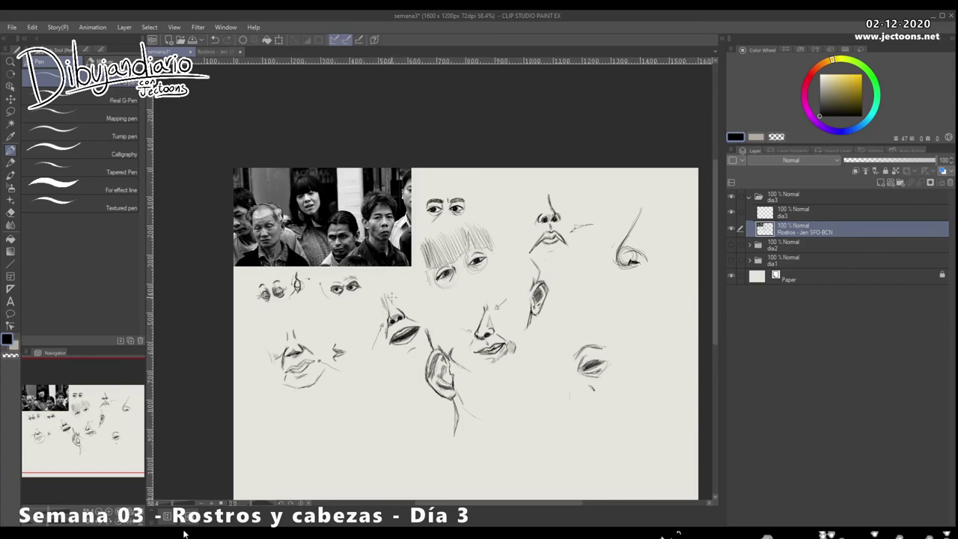
{"action": "left_click_drag", "start_coordinate": [389, 296], "coordinate": [396, 310]}
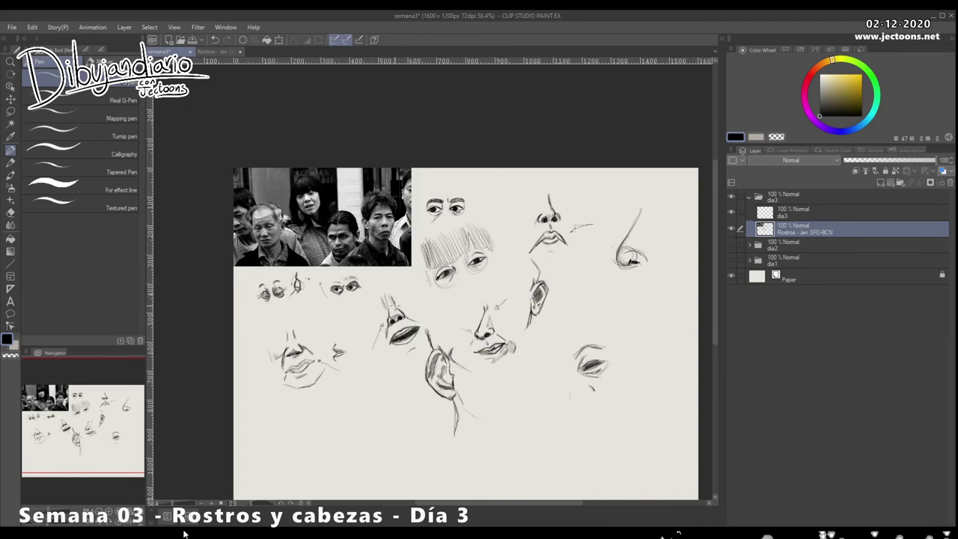